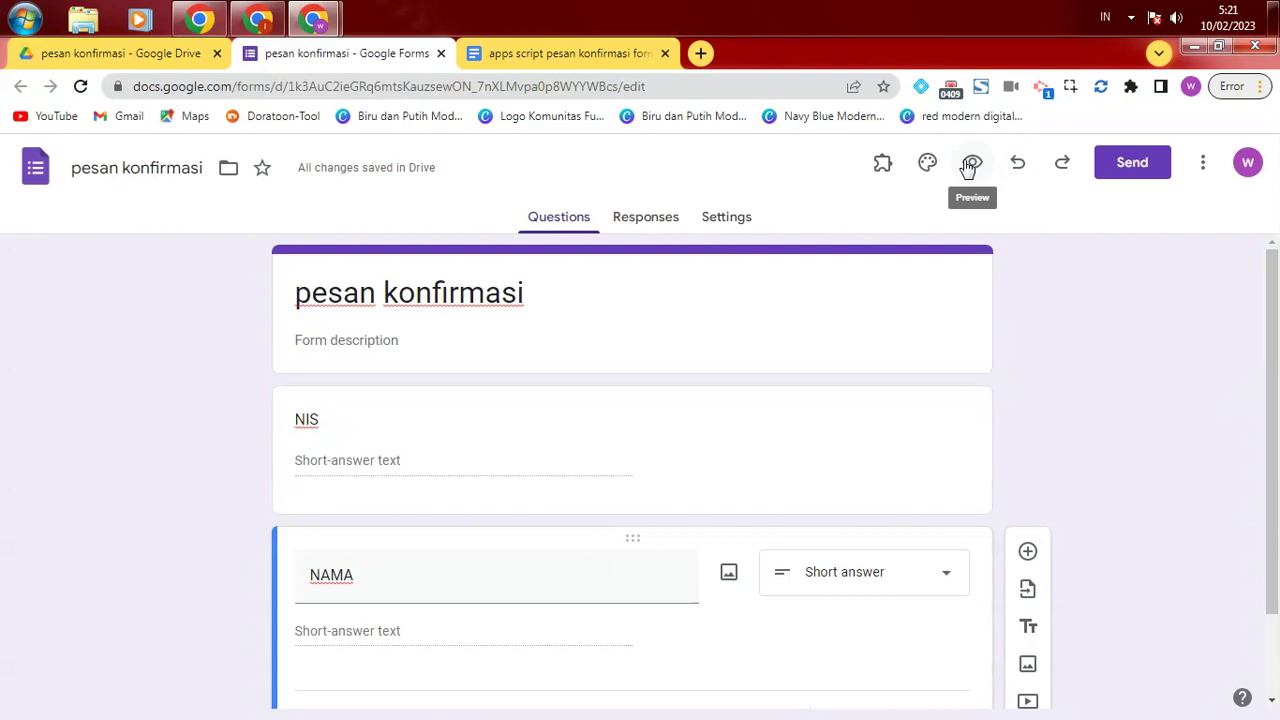
Step: Copy the form's shortened share link from the Send form options
{"action": "left_click", "coordinate": [1140, 165]}
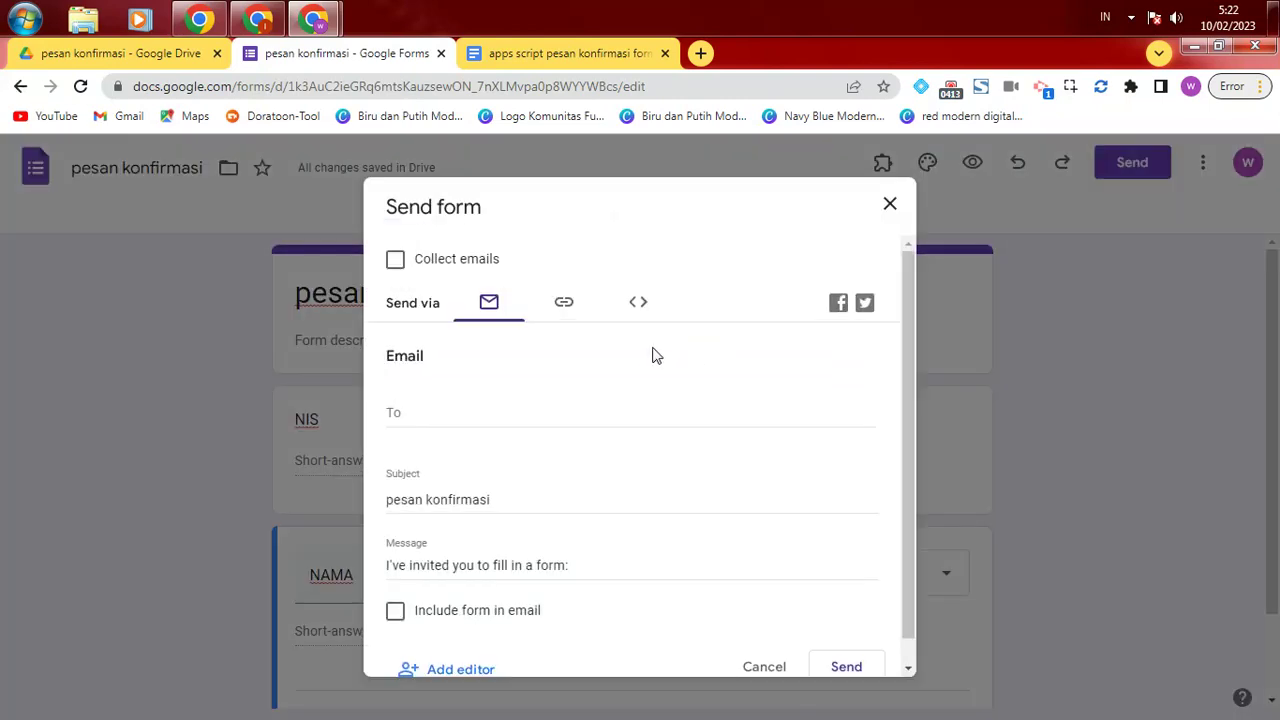
{"action": "left_click", "coordinate": [570, 307]}
{"action": "left_click", "coordinate": [396, 425]}
{"action": "left_click", "coordinate": [862, 455]}
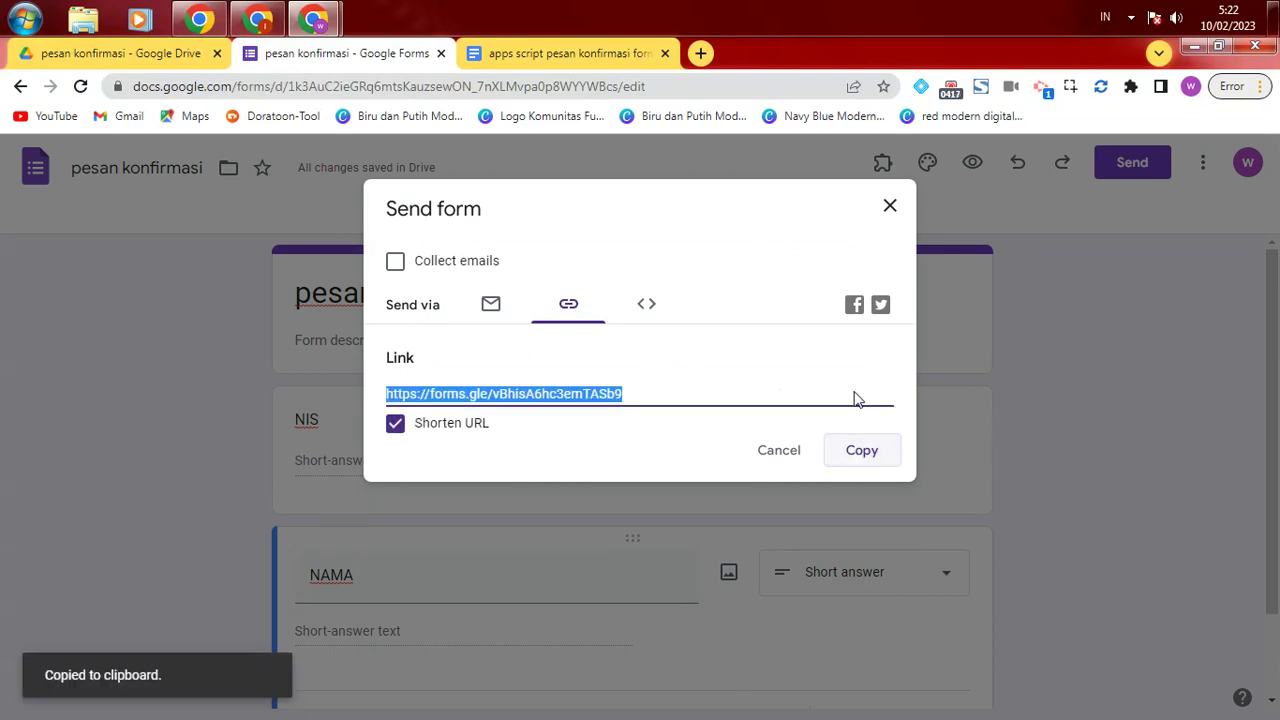
Step: Open the copied form link in a new browser tab to show the respondent view
{"action": "left_click", "coordinate": [699, 54]}
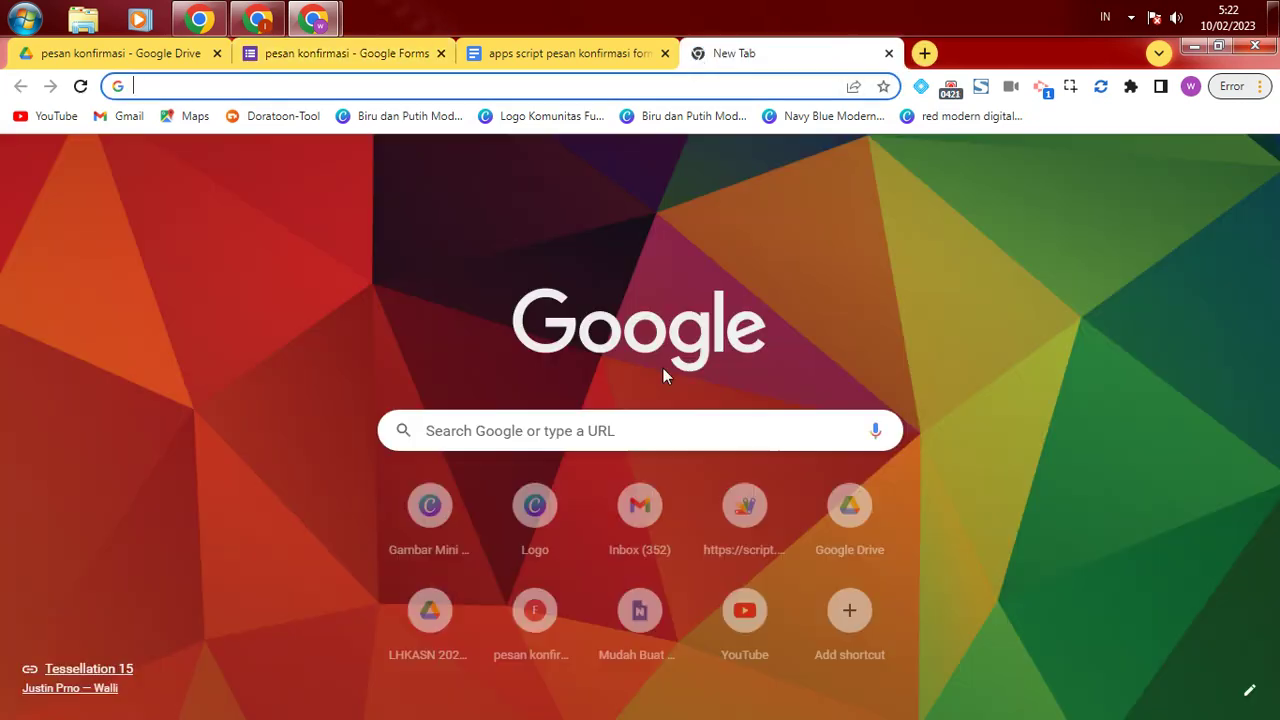
{"action": "left_click", "coordinate": [572, 432]}
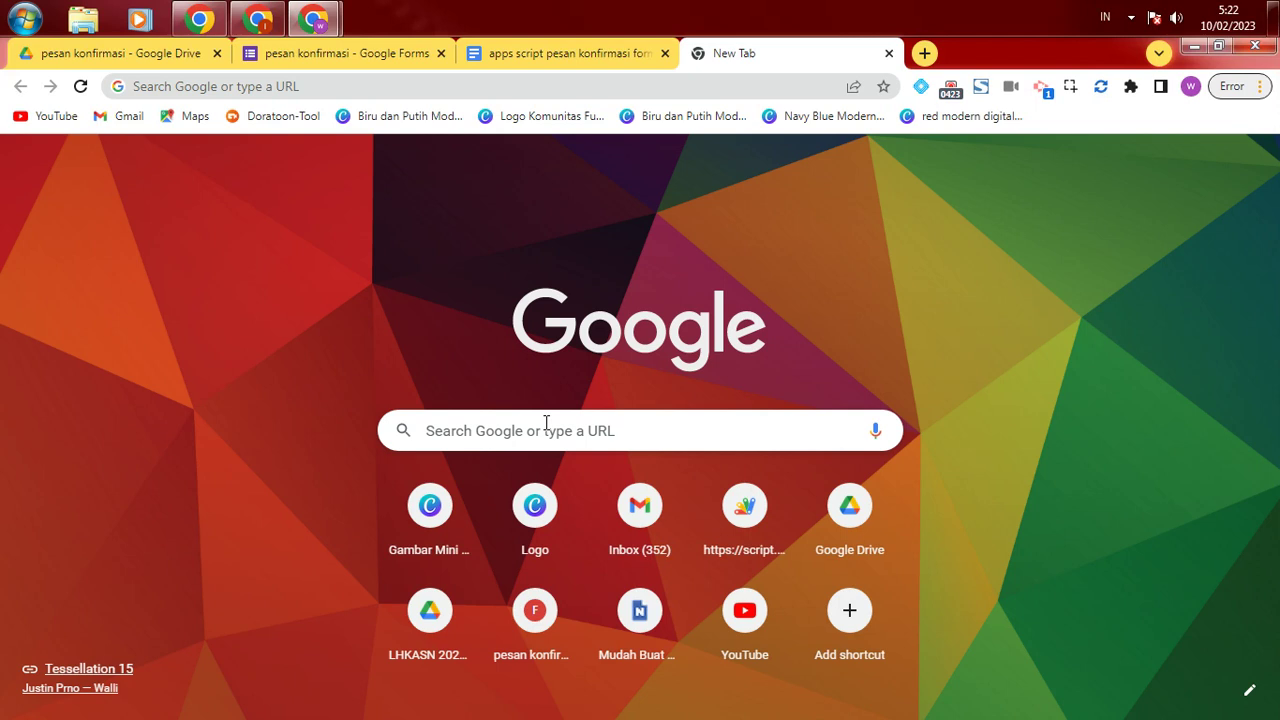
{"action": "left_click", "coordinate": [546, 422]}
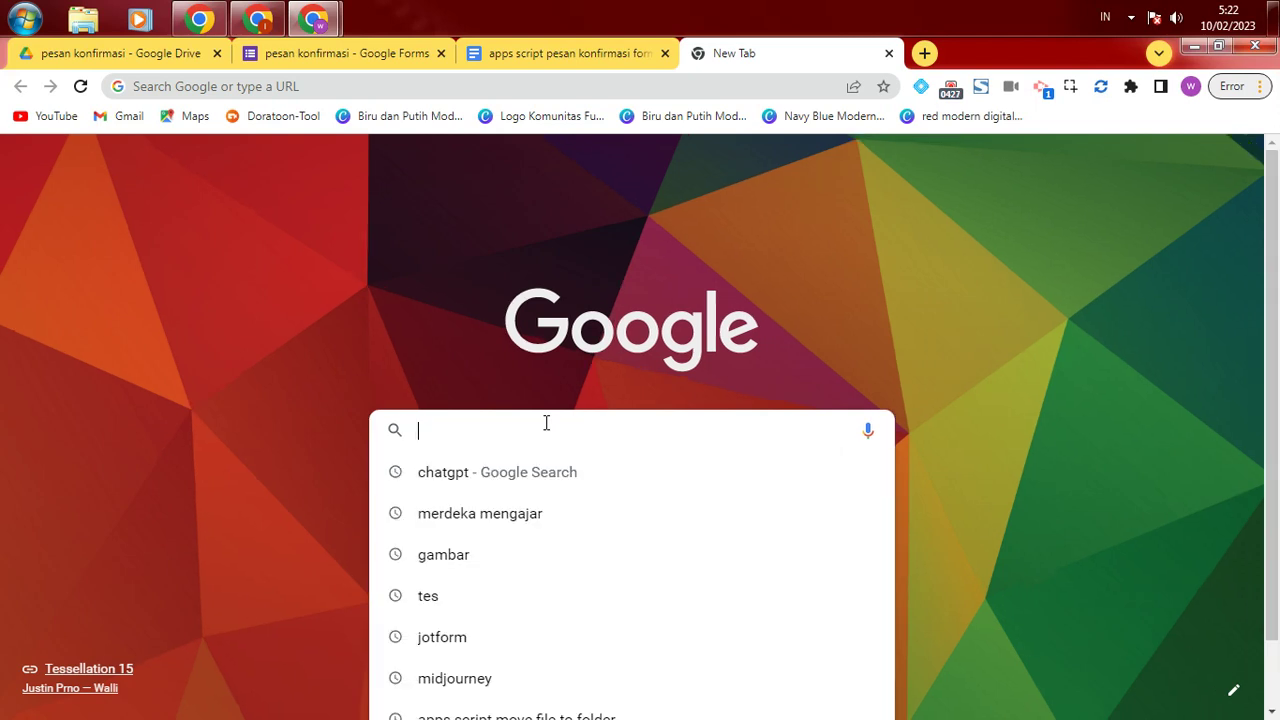
{"action": "key", "text": "ctrl+v"}
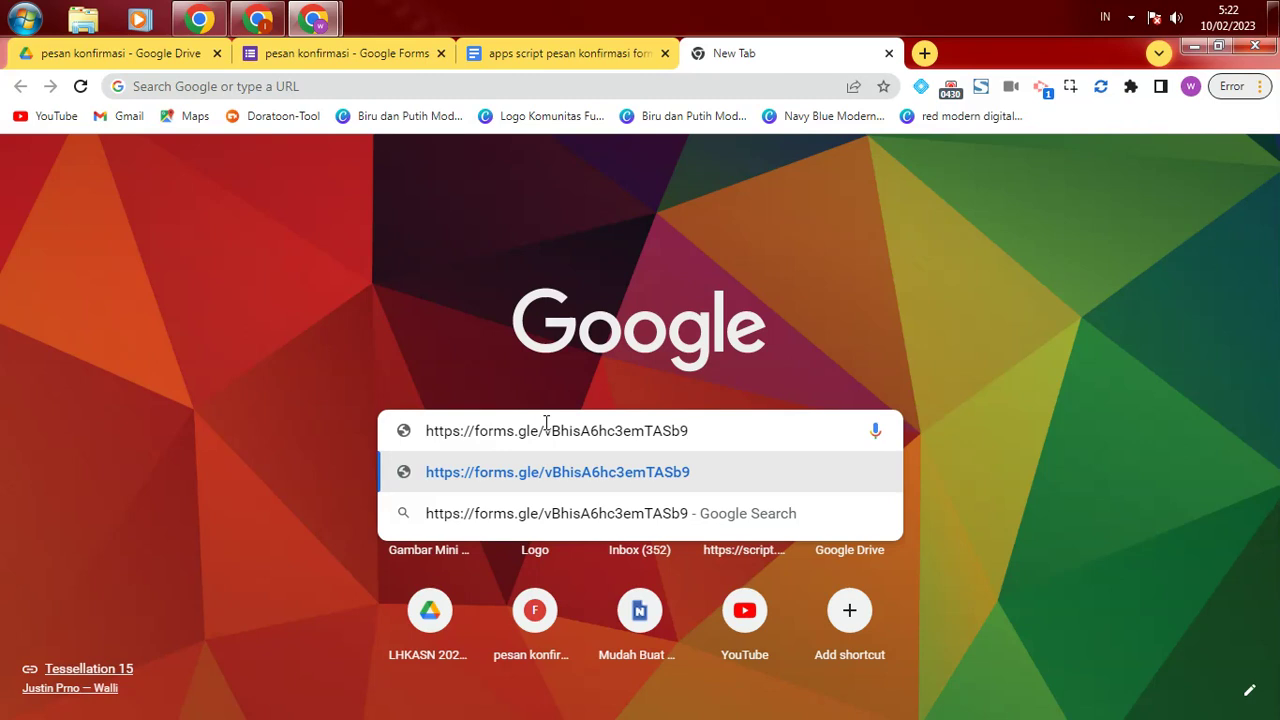
{"action": "key", "text": "Return"}
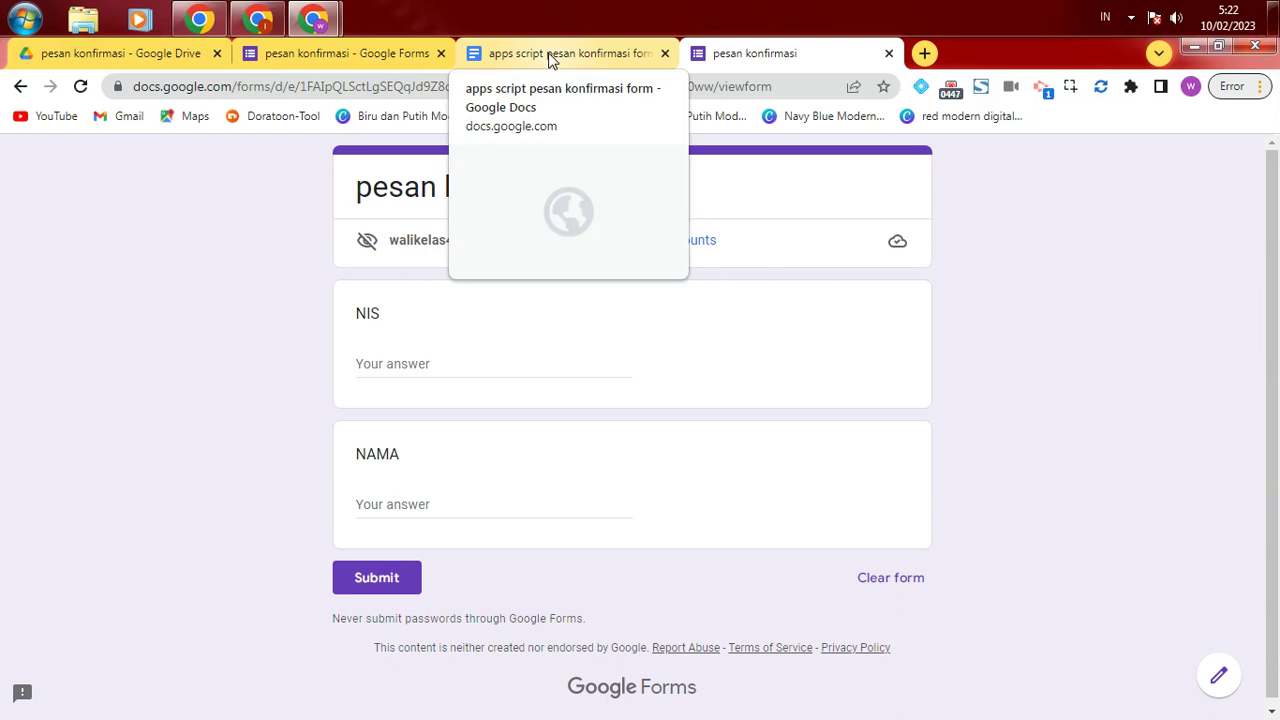
Step: Back in the form editor, link the responses to a new spreadsheet named pesan konfirmasi (Responses)
{"action": "left_click", "coordinate": [311, 58]}
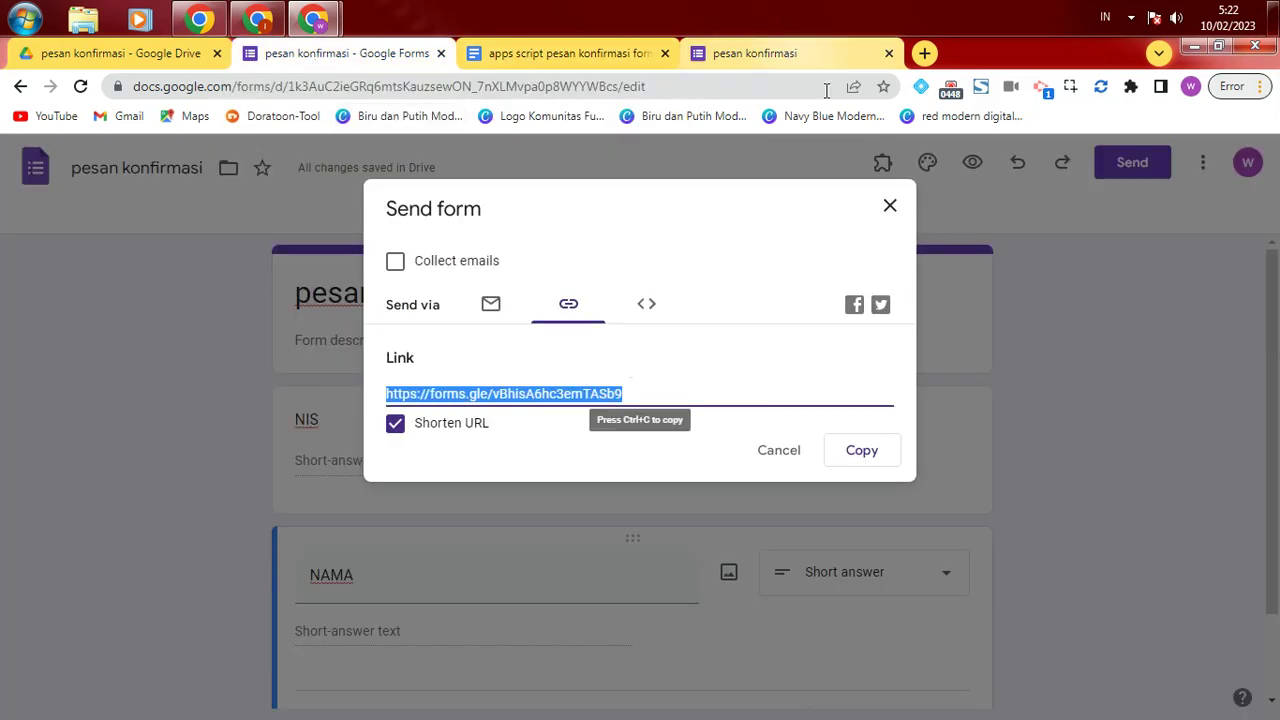
{"action": "left_click", "coordinate": [890, 207]}
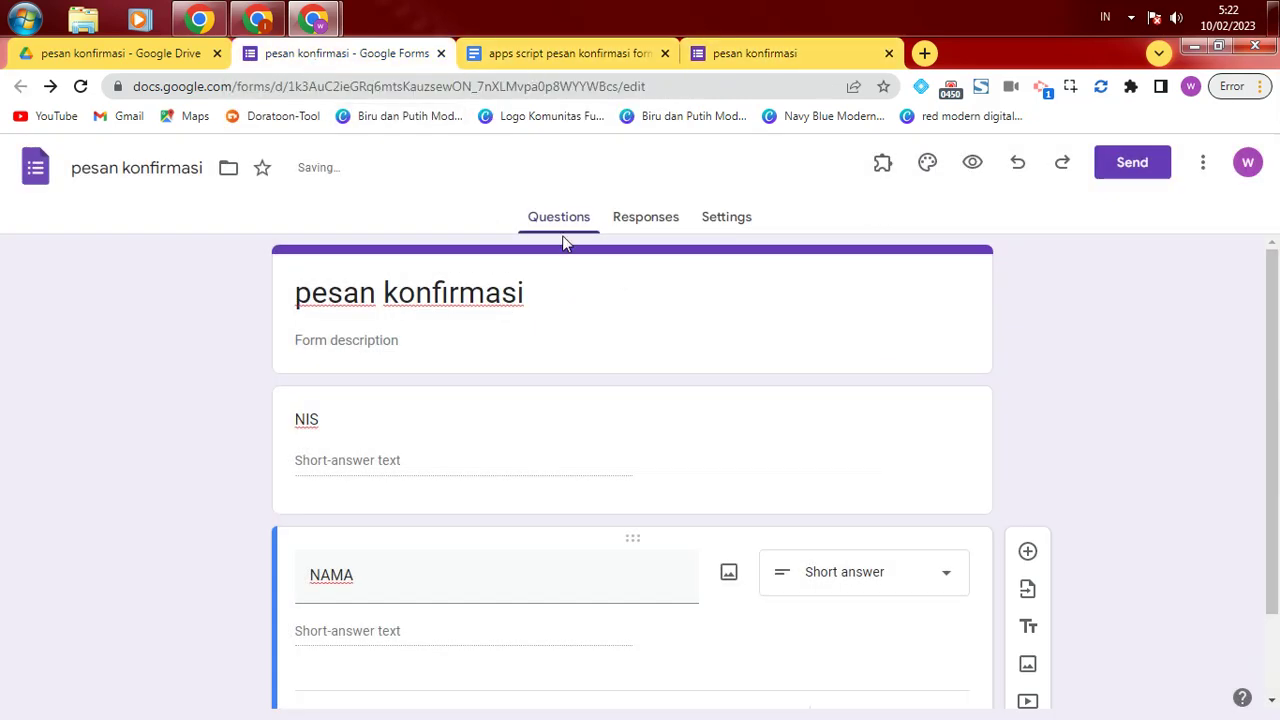
{"action": "left_click", "coordinate": [655, 225]}
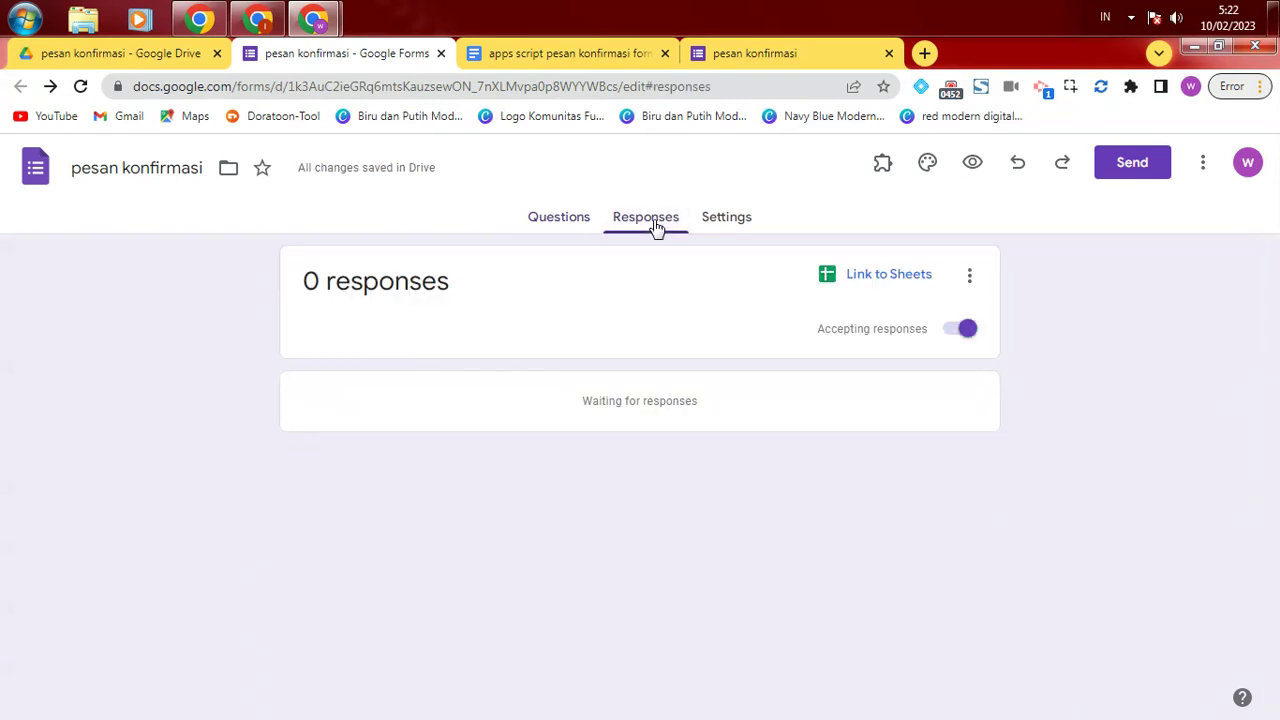
{"action": "left_click", "coordinate": [890, 274]}
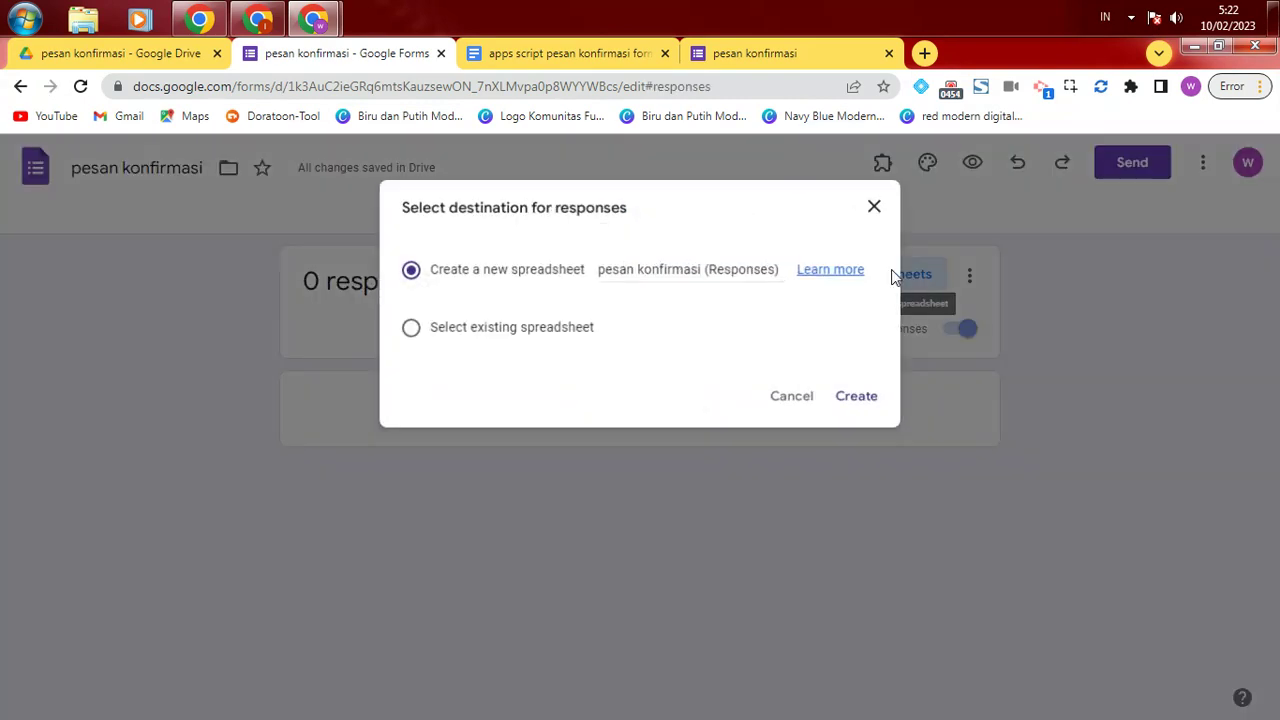
{"action": "left_click", "coordinate": [858, 400]}
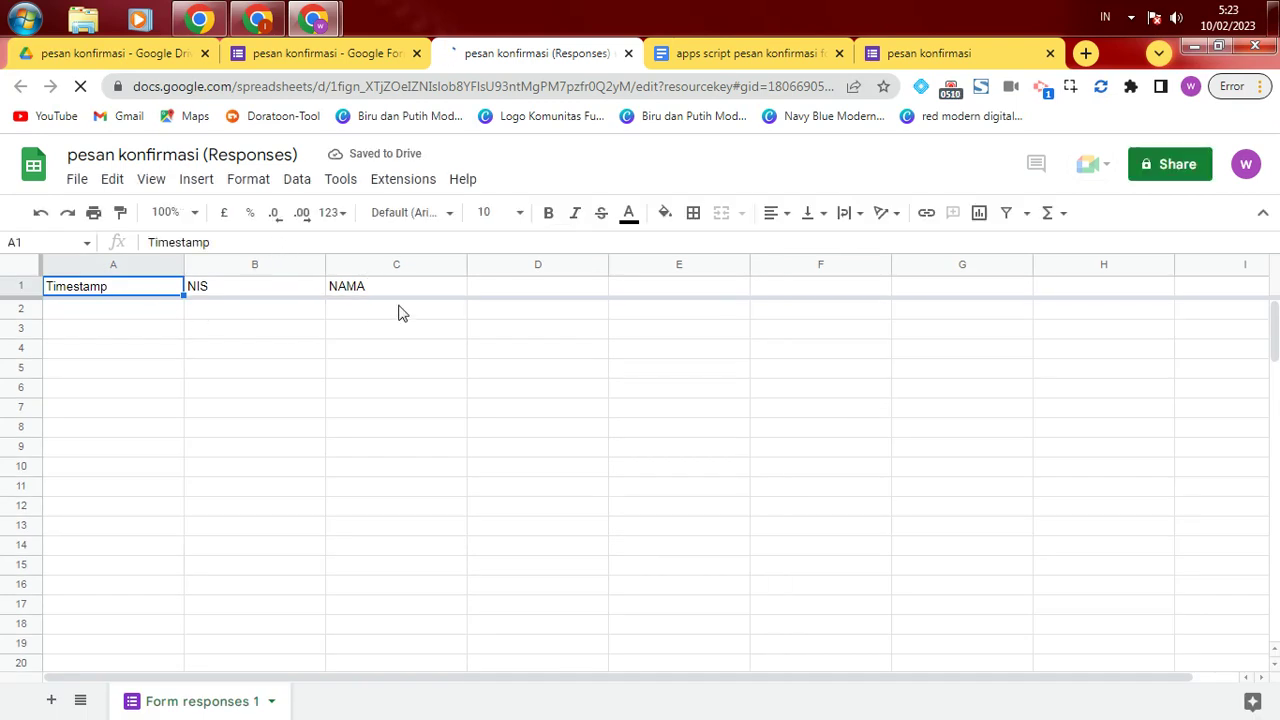
Step: Delete the empty rows 3 to 101 from the Form responses 1 sheet
{"action": "left_click", "coordinate": [72, 312]}
{"action": "left_click", "coordinate": [17, 327]}
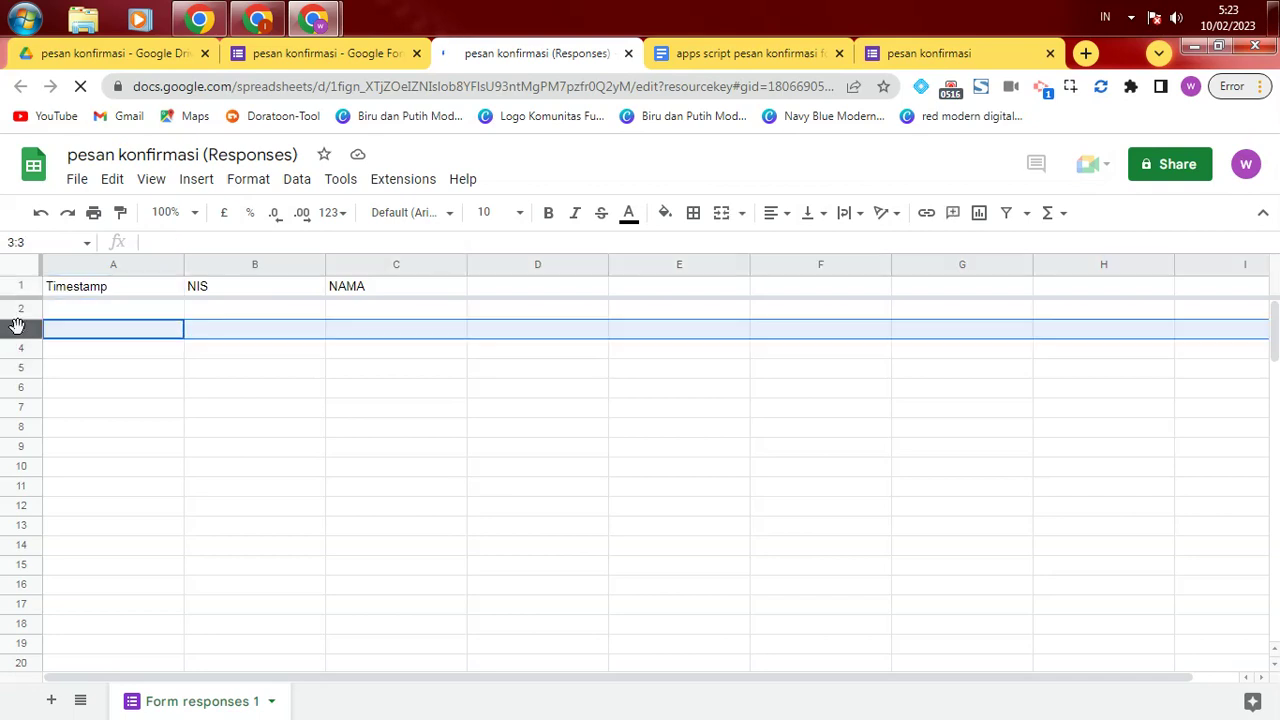
{"action": "left_click_drag", "start_coordinate": [1274, 330], "coordinate": [1274, 610]}
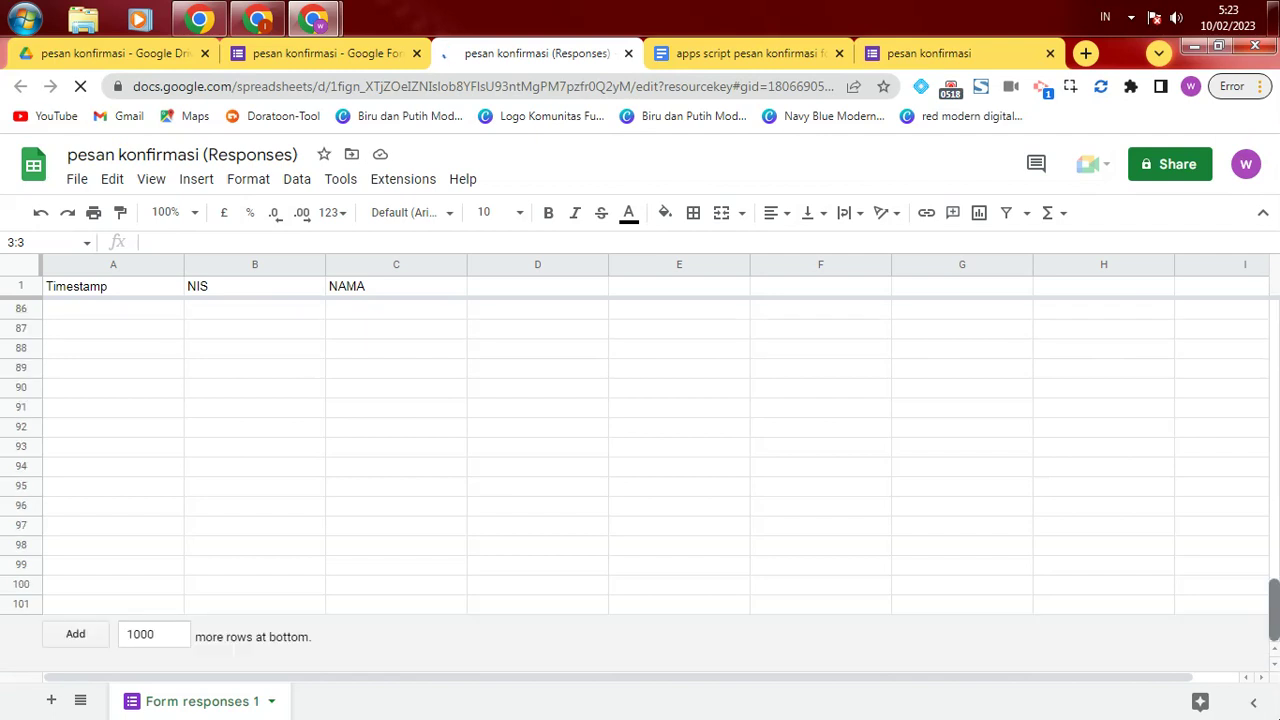
{"action": "left_click", "coordinate": [20, 610], "text": "shift"}
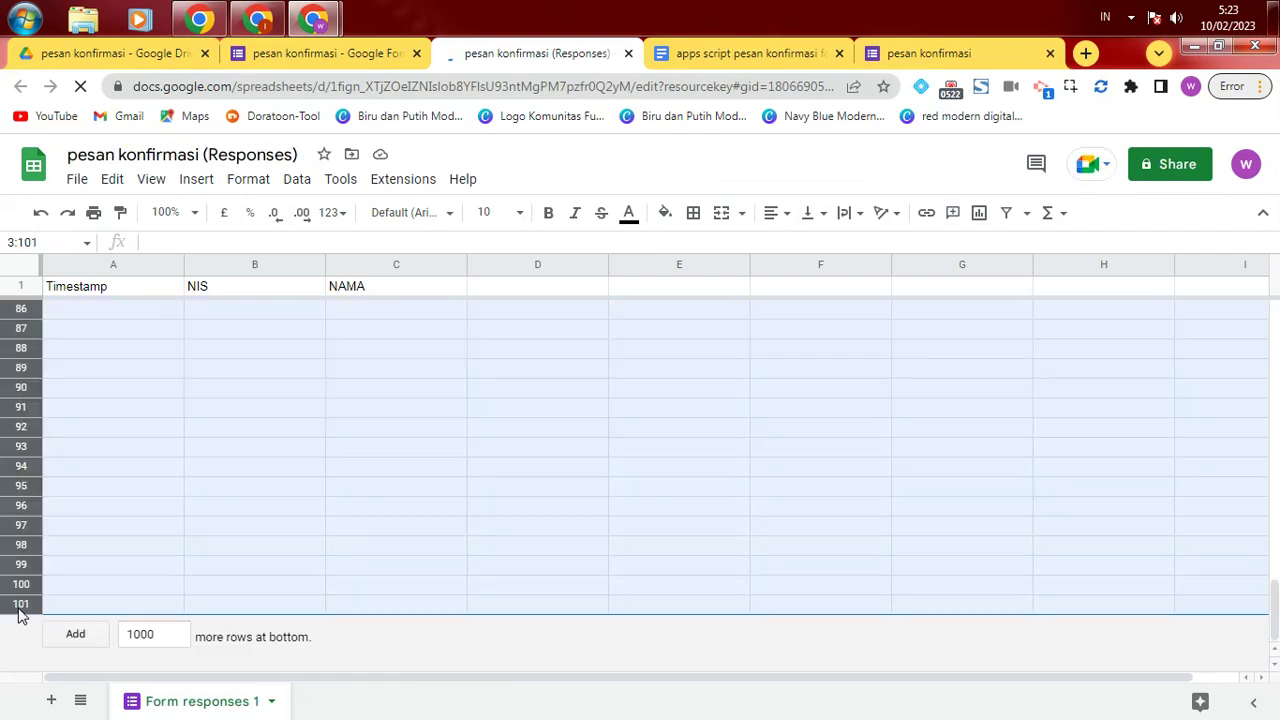
{"action": "right_click", "coordinate": [19, 612]}
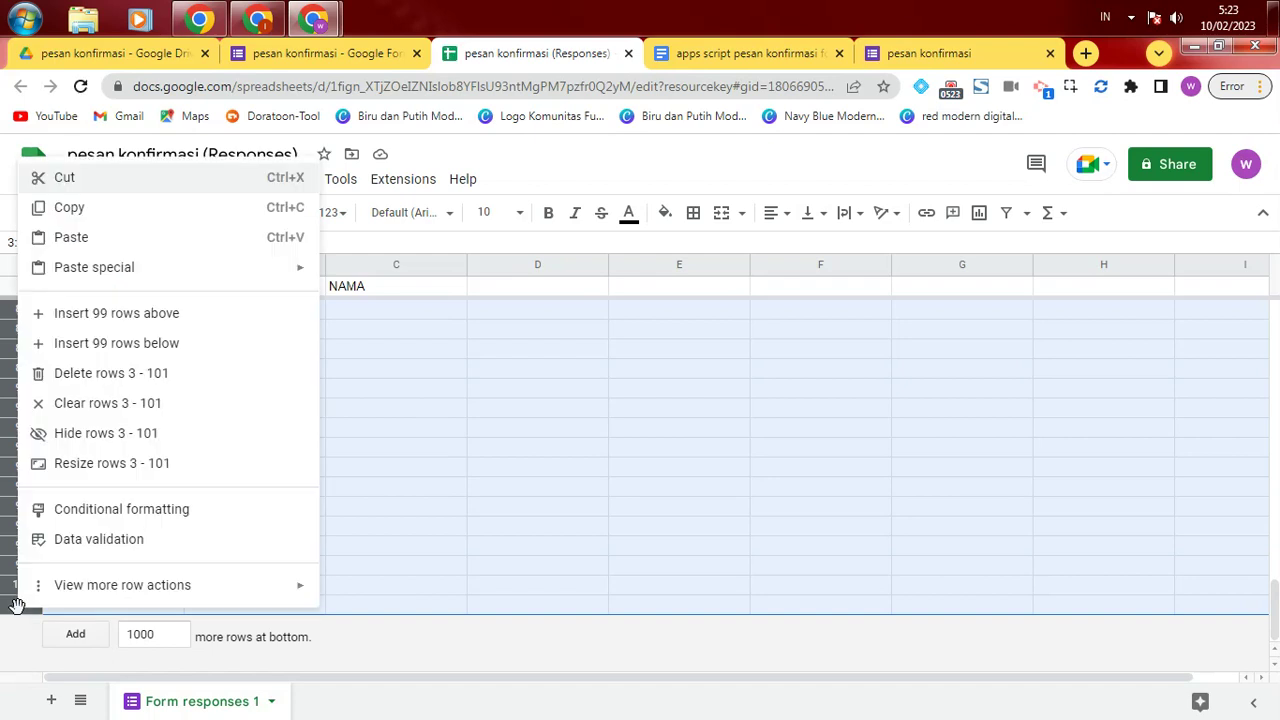
{"action": "left_click", "coordinate": [137, 374]}
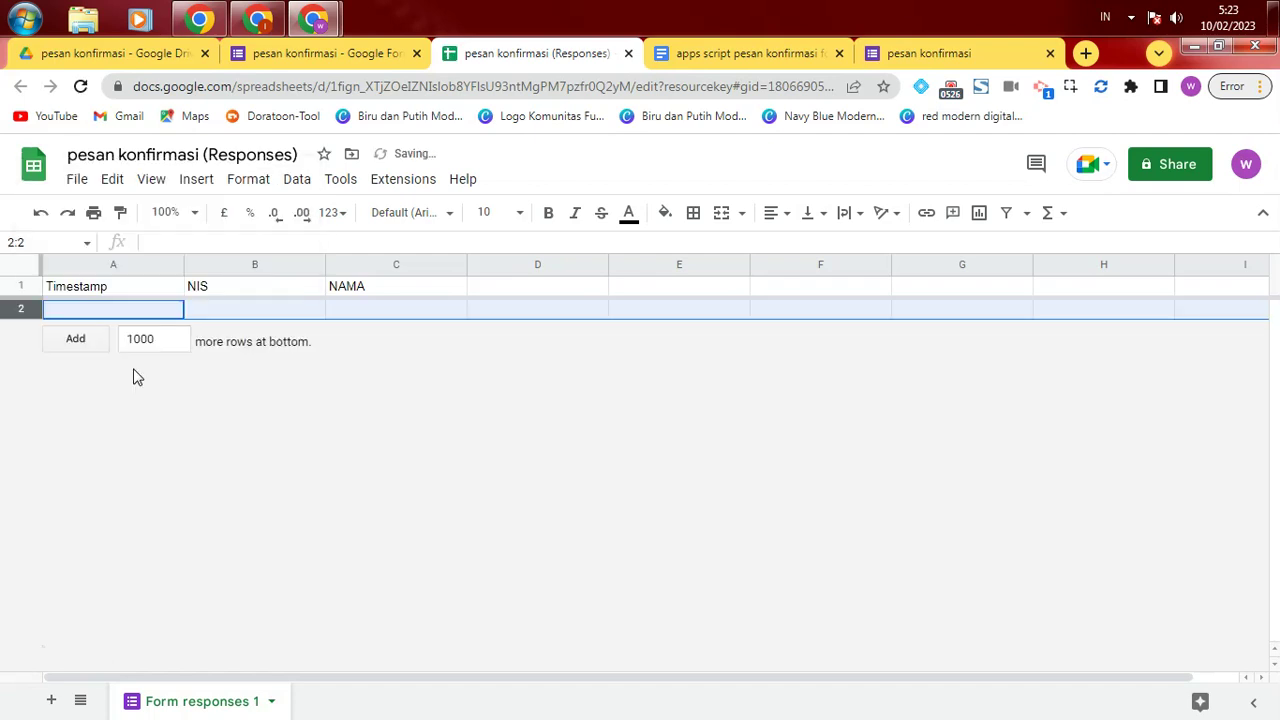
Step: Add the column header LINK UNDUH PDF in cell D1 of the Form responses 1 sheet
{"action": "left_click", "coordinate": [407, 310]}
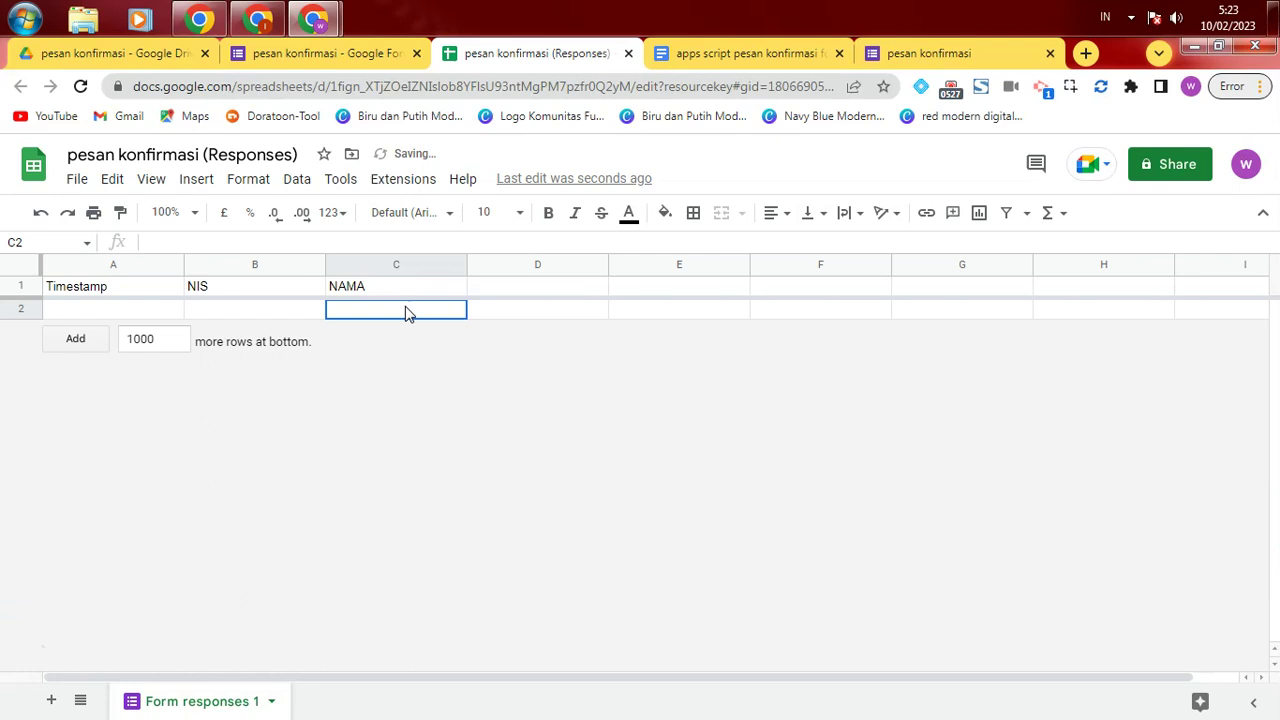
{"action": "left_click", "coordinate": [530, 290]}
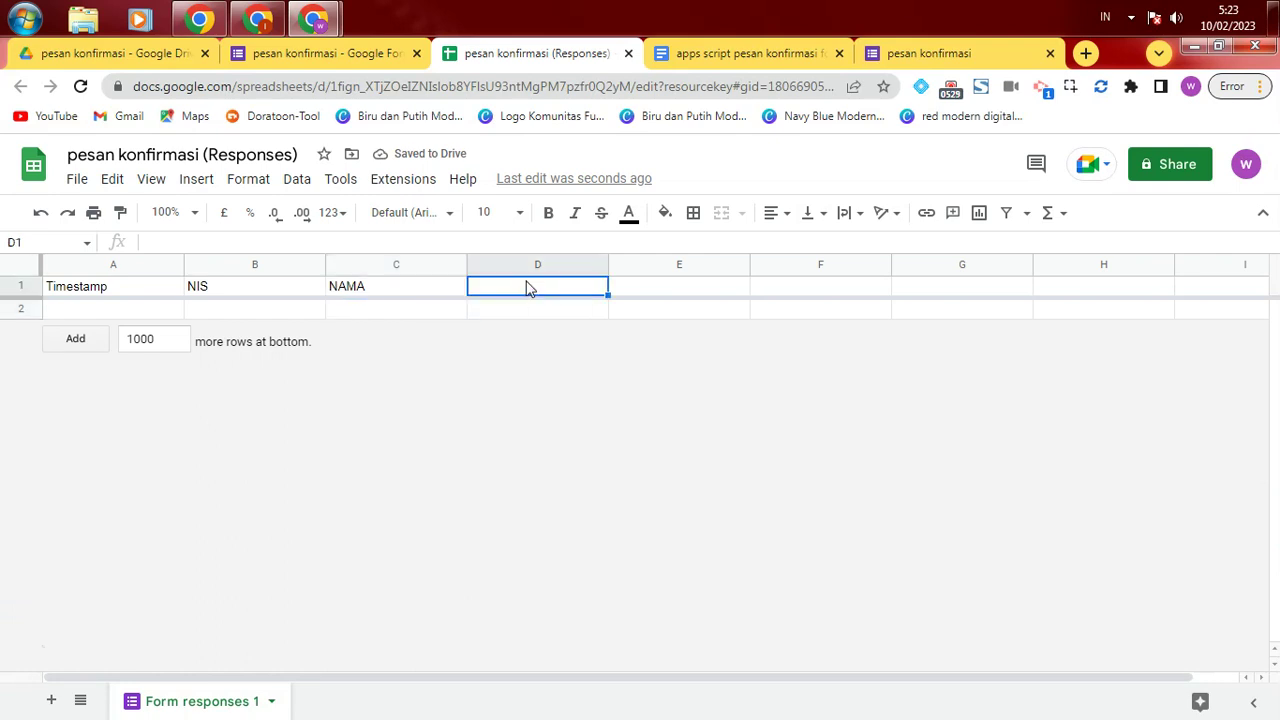
{"action": "type", "text": "LINK UNDUH"}
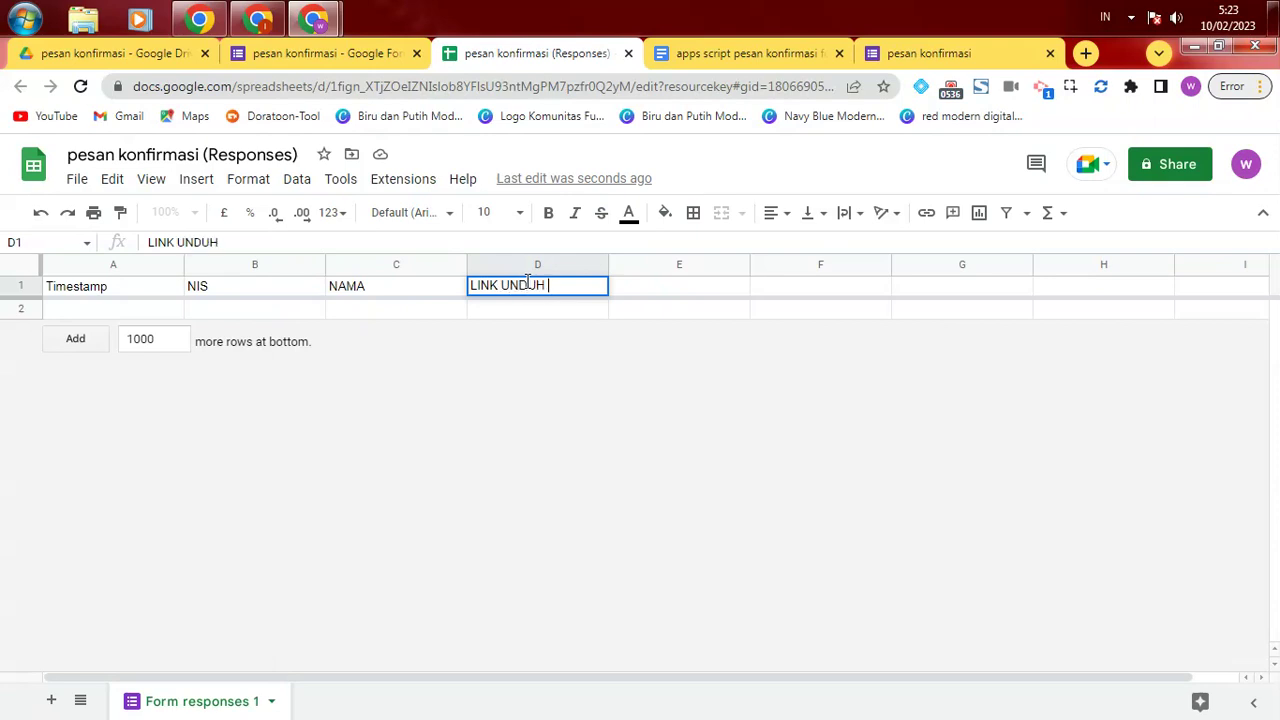
{"action": "type", "text": "PDF"}
{"action": "left_click", "coordinate": [507, 316]}
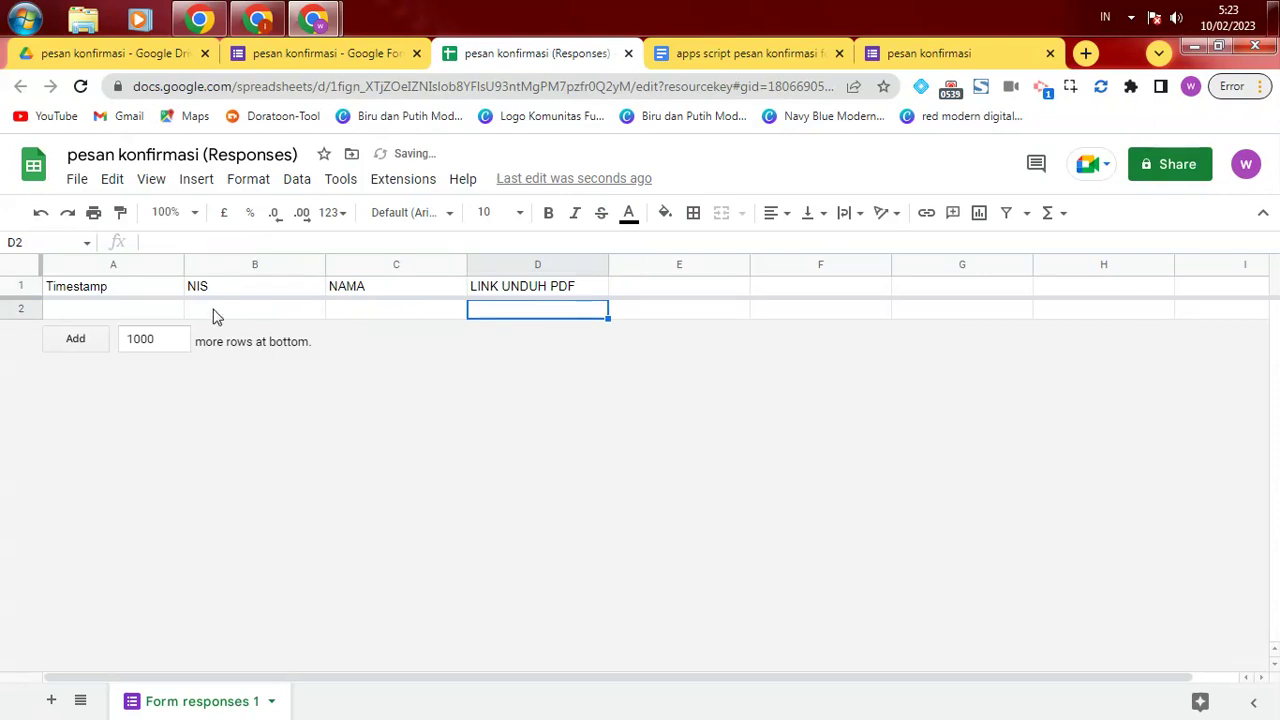
{"action": "left_click", "coordinate": [214, 314]}
{"action": "left_click", "coordinate": [537, 314]}
Step: Add a new sheet and enter the headers NIS in B2 and LINK PDF in C2
{"action": "left_click", "coordinate": [50, 701]}
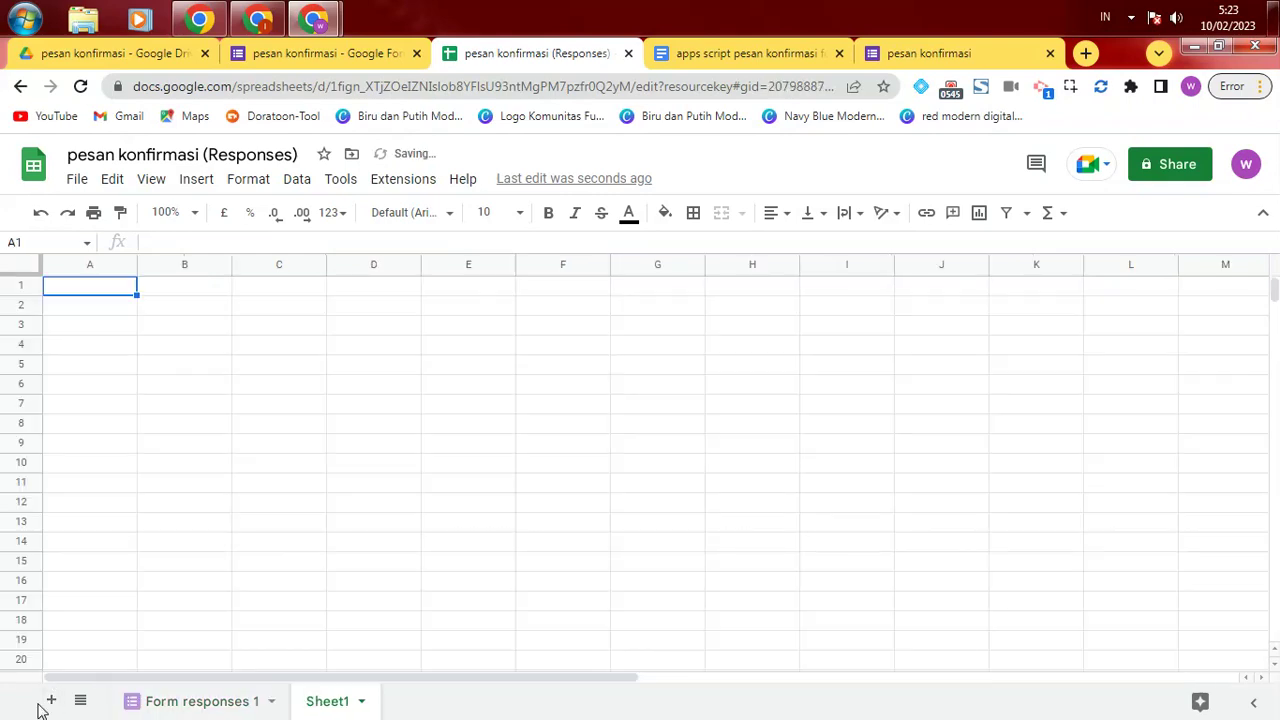
{"action": "left_click", "coordinate": [160, 313]}
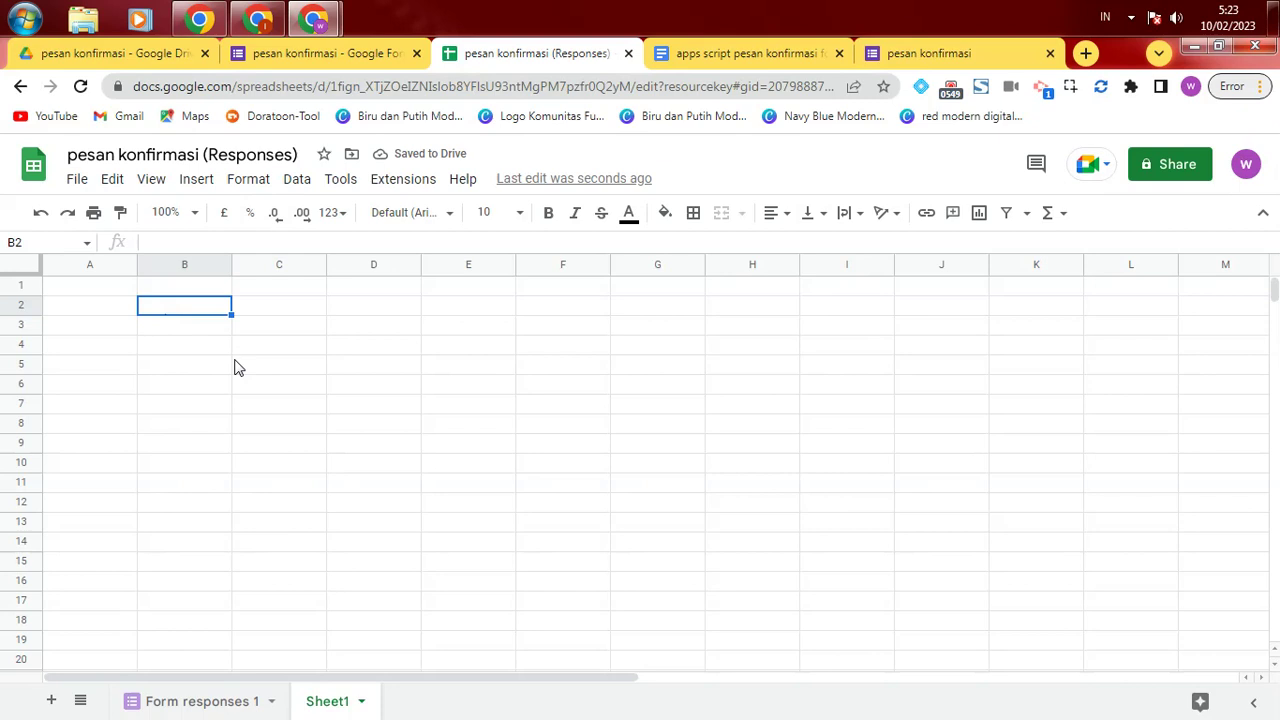
{"action": "type", "text": "NIS"}
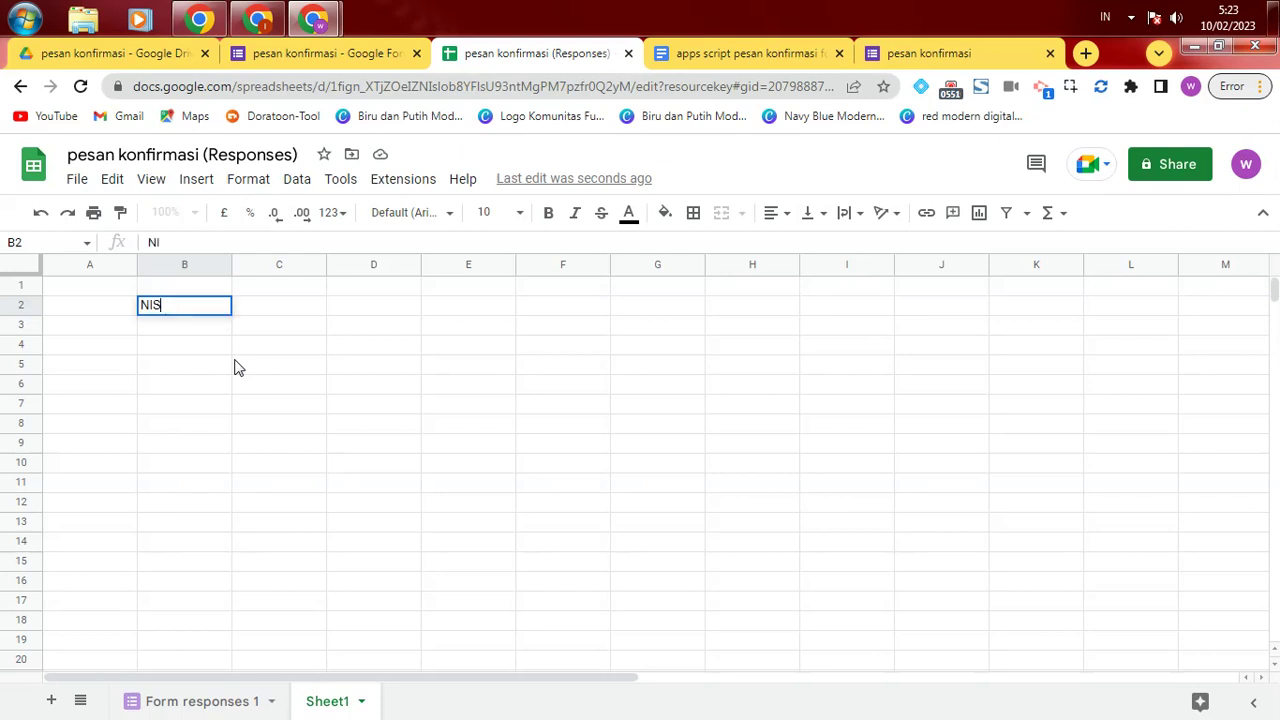
{"action": "key", "text": "Tab"}
{"action": "type", "text": "L"}
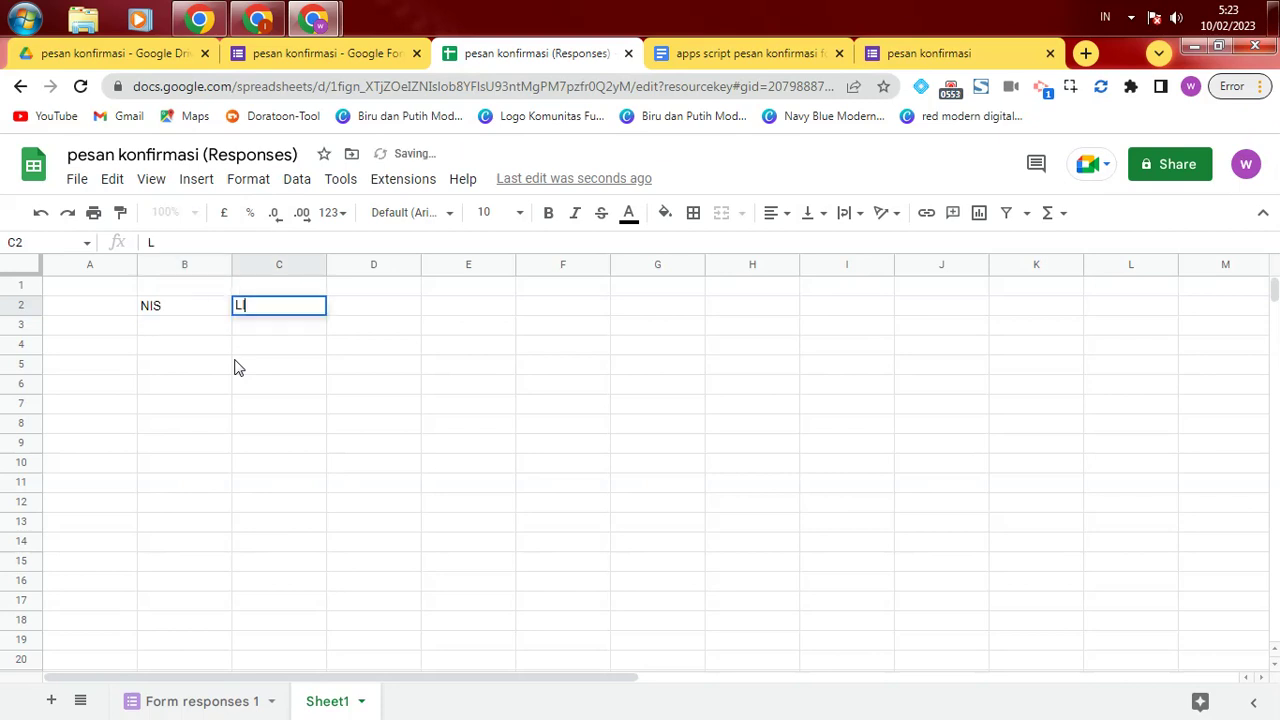
{"action": "type", "text": "INK PDF"}
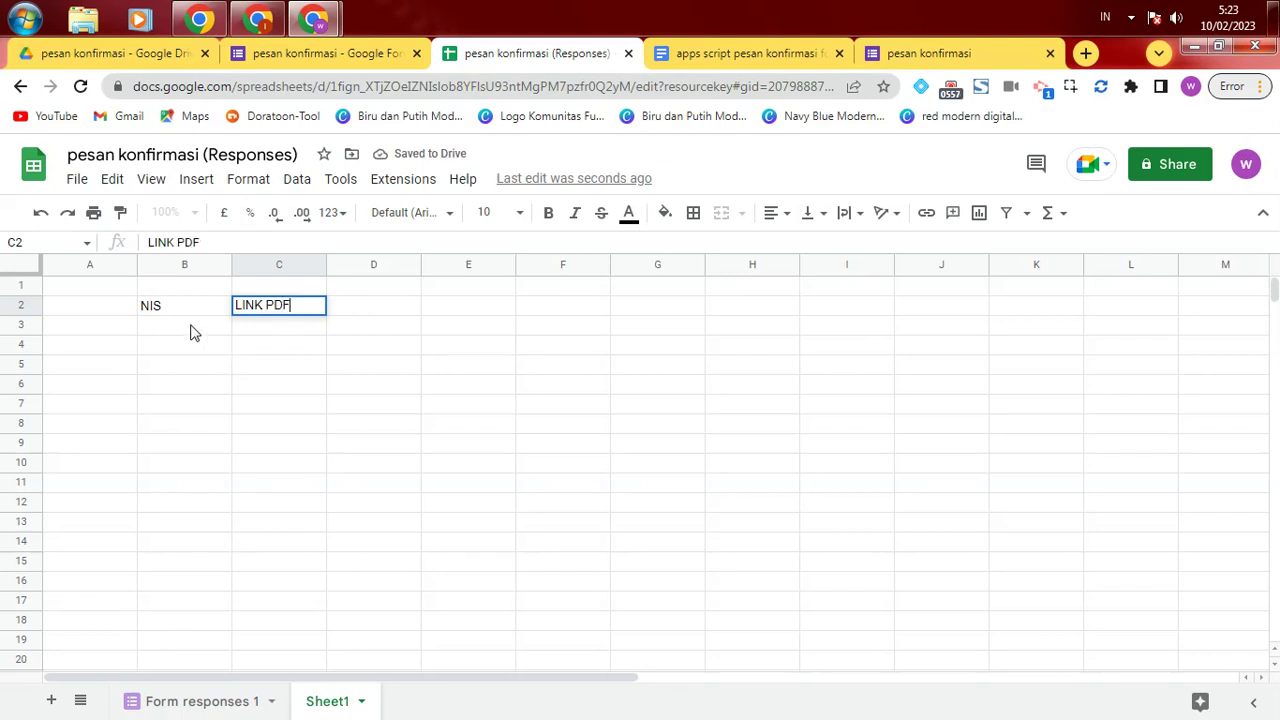
Step: Fill cells B3 to B5 under NIS with three consecutive sample student numbers
{"action": "left_click", "coordinate": [193, 332]}
{"action": "type", "text": "111"}
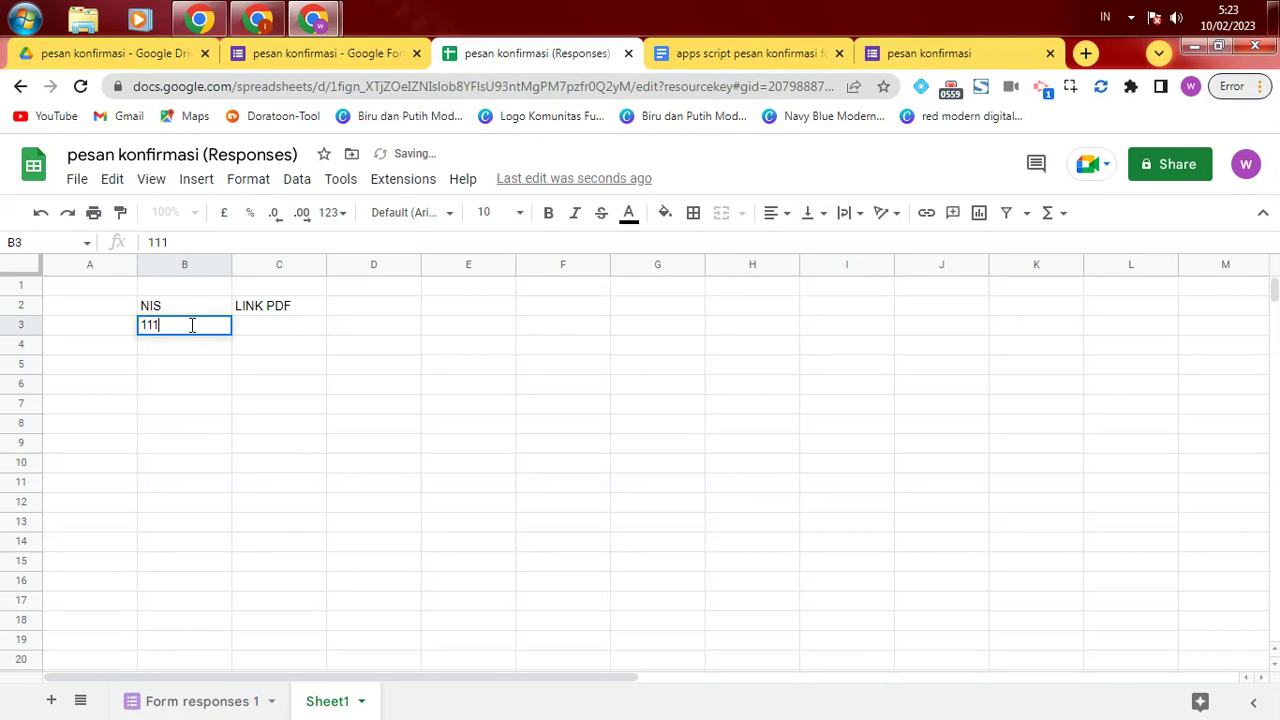
{"action": "key", "text": "Return"}
{"action": "type", "text": "112"}
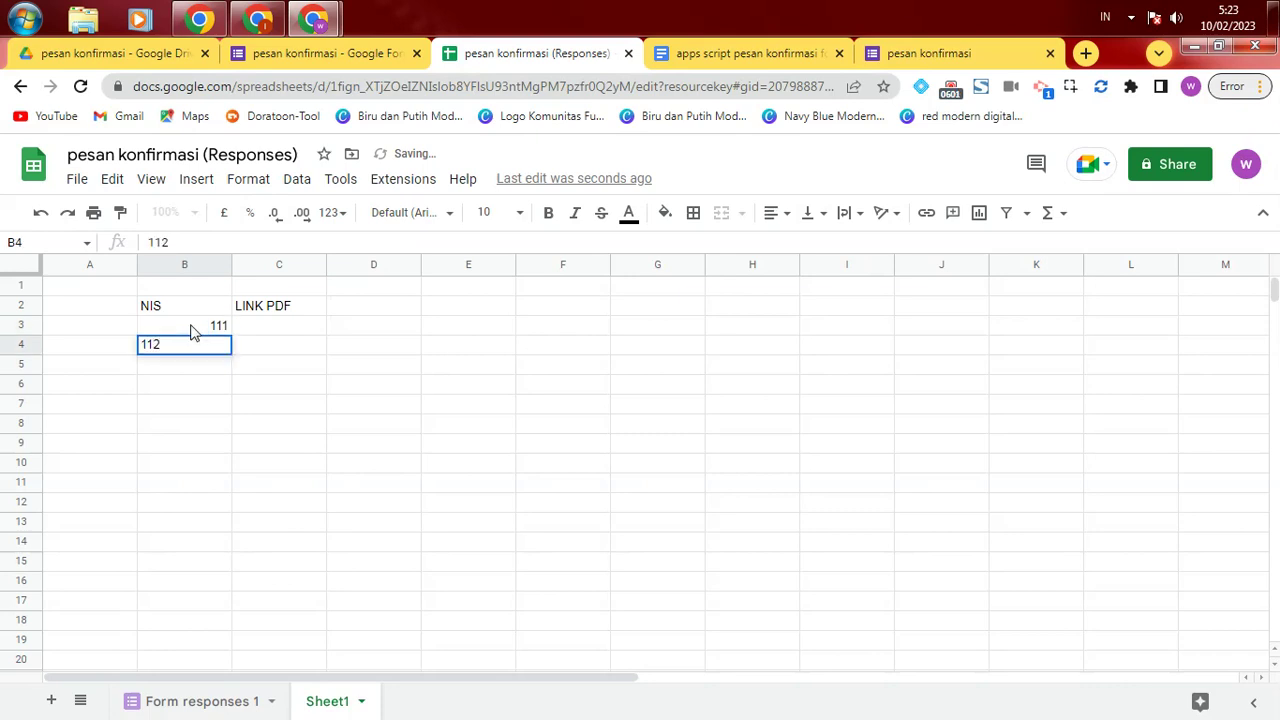
{"action": "key", "text": "Return"}
{"action": "type", "text": "113"}
{"action": "key", "text": "Return"}
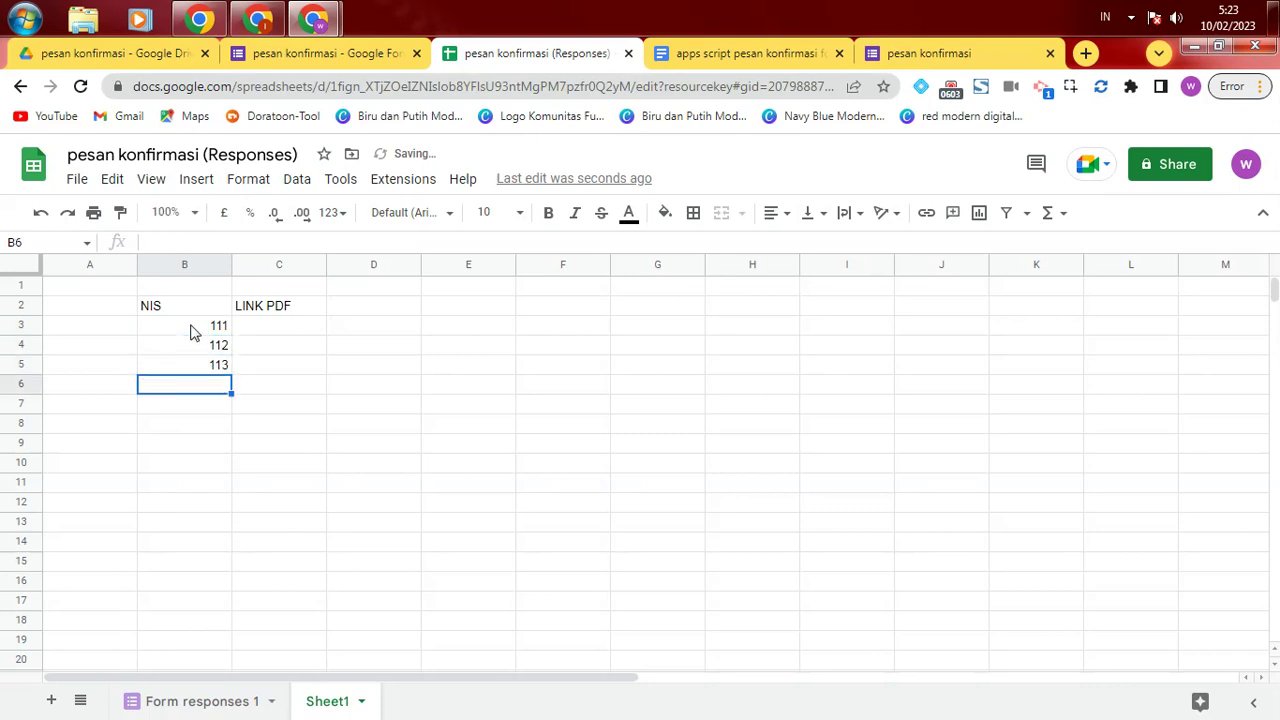
Step: Select cell C3, copy the sharing link of DAFTAR HADIR.pdf from Google Drive, and return to the responses spreadsheet
{"action": "left_click", "coordinate": [254, 333]}
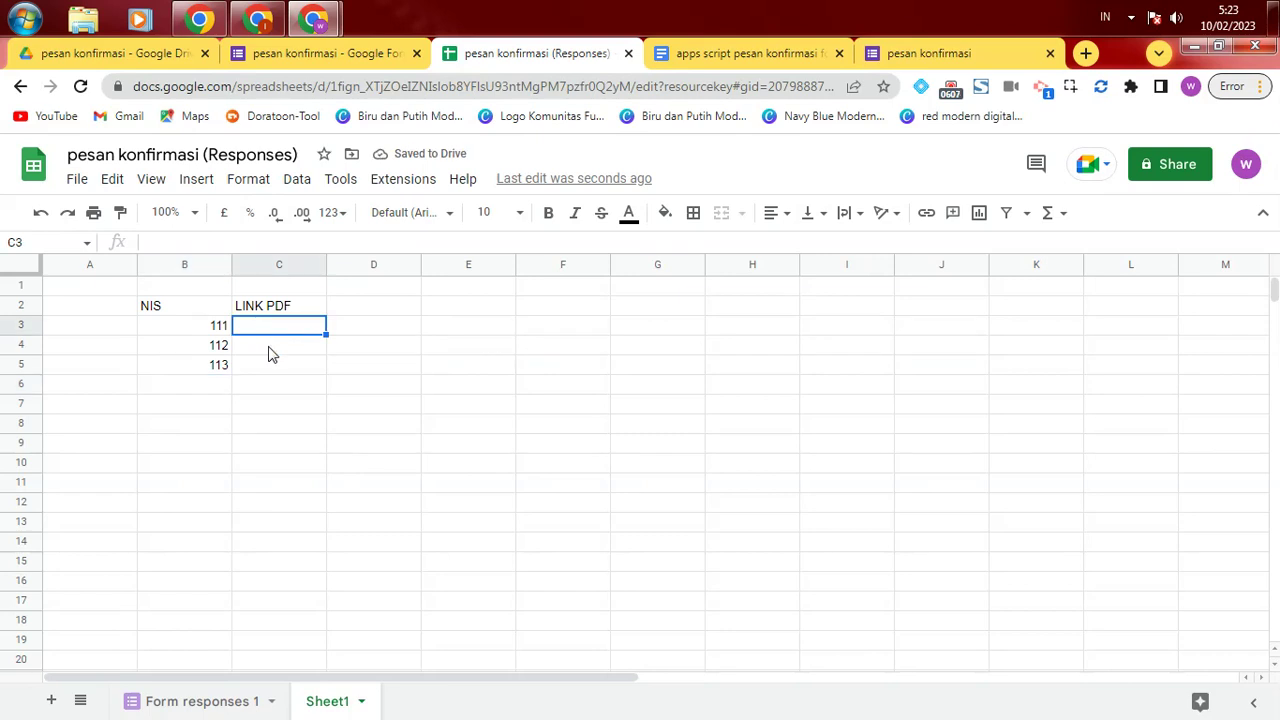
{"action": "left_click", "coordinate": [131, 60]}
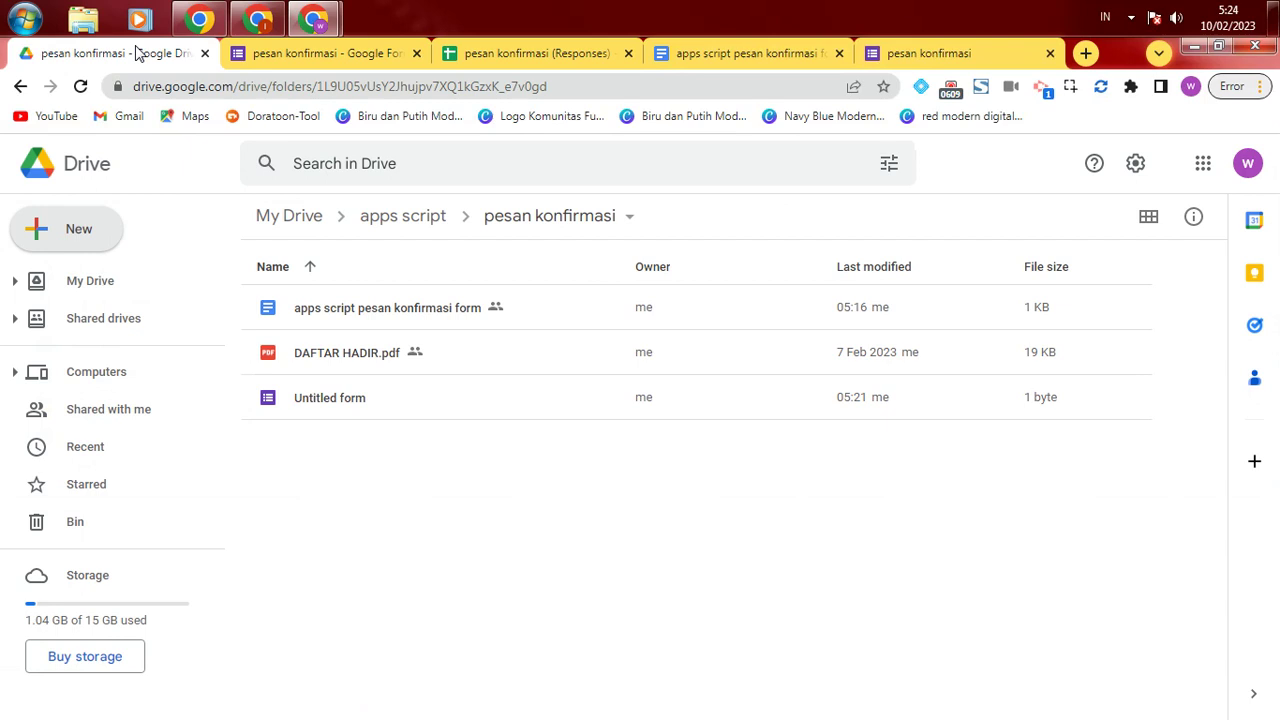
{"action": "double_click", "coordinate": [380, 352]}
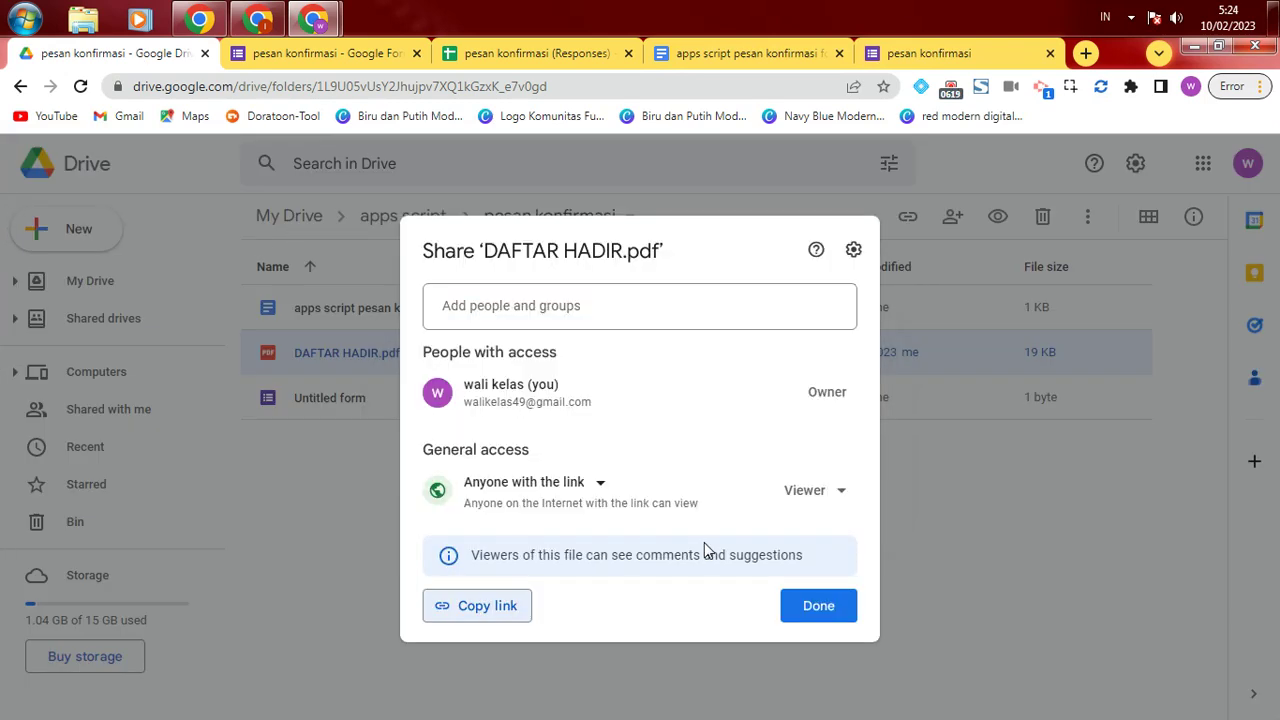
{"action": "left_click", "coordinate": [487, 607]}
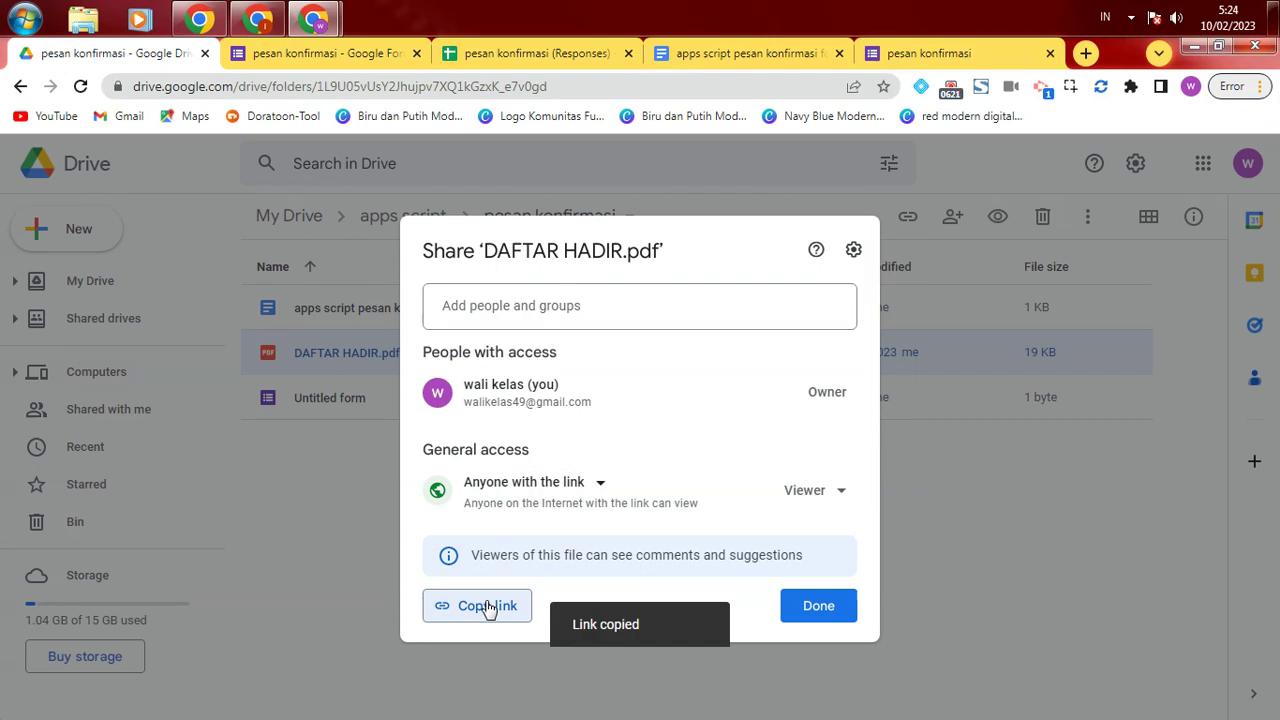
{"action": "left_click", "coordinate": [831, 607]}
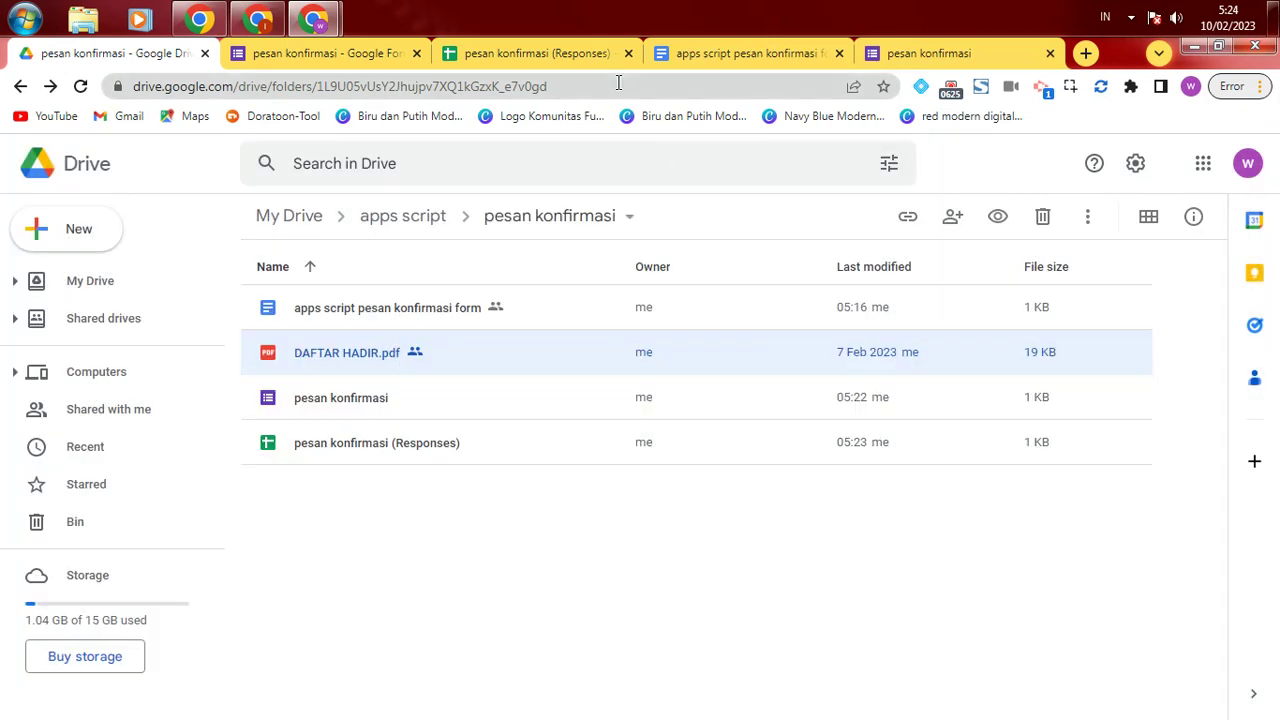
{"action": "left_click", "coordinate": [583, 54]}
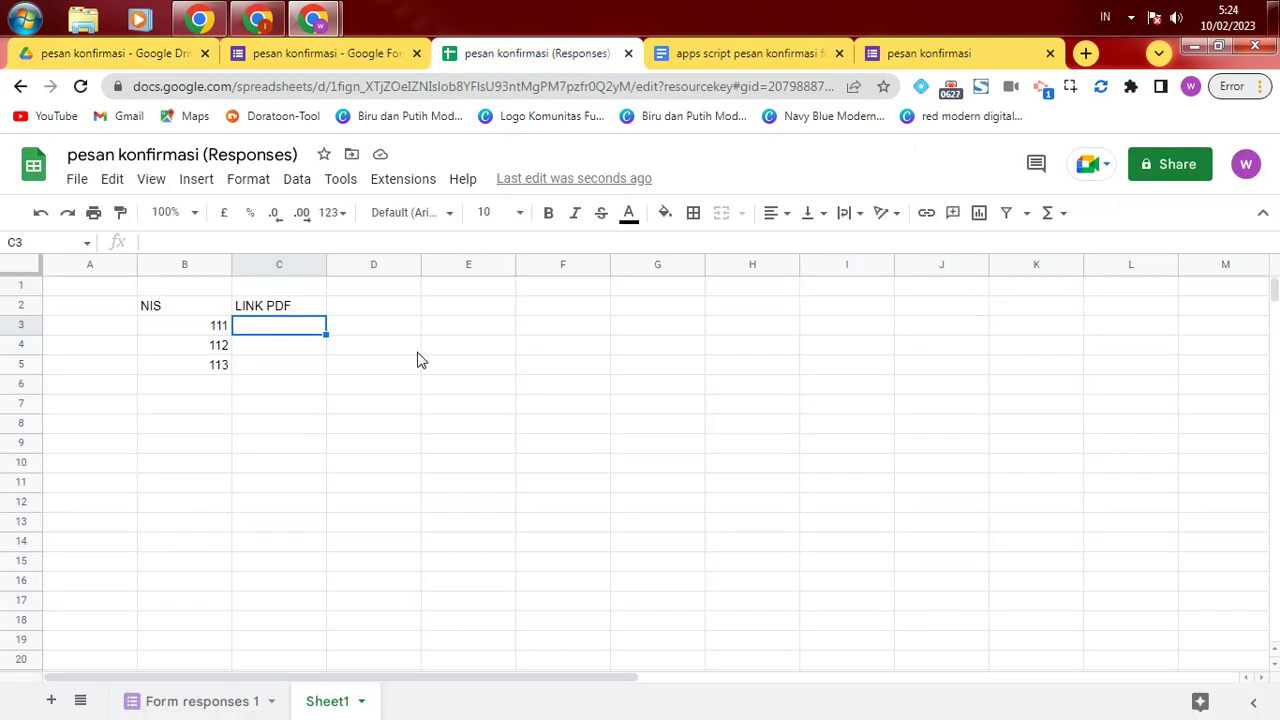
Step: Paste the DAFTAR HADIR.pdf sharing link into cell C3 and widen column C to fit the whole link
{"action": "key", "text": "ctrl+v"}
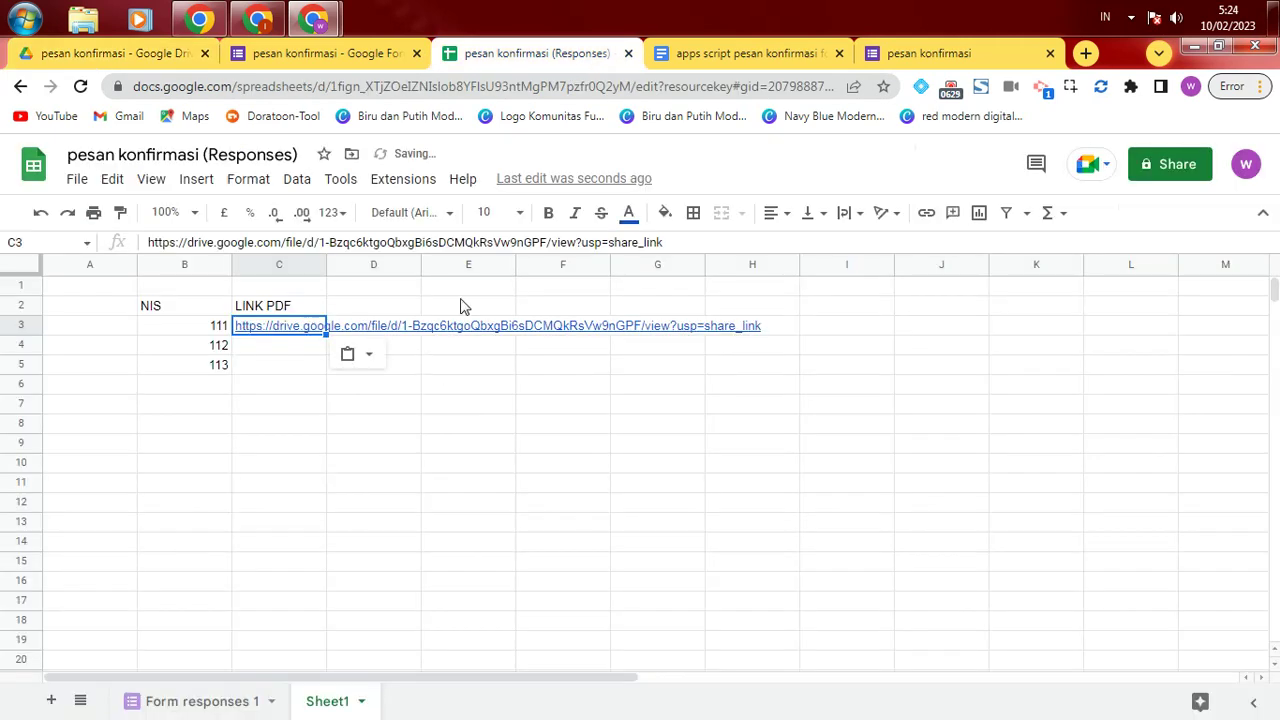
{"action": "left_click", "coordinate": [287, 351]}
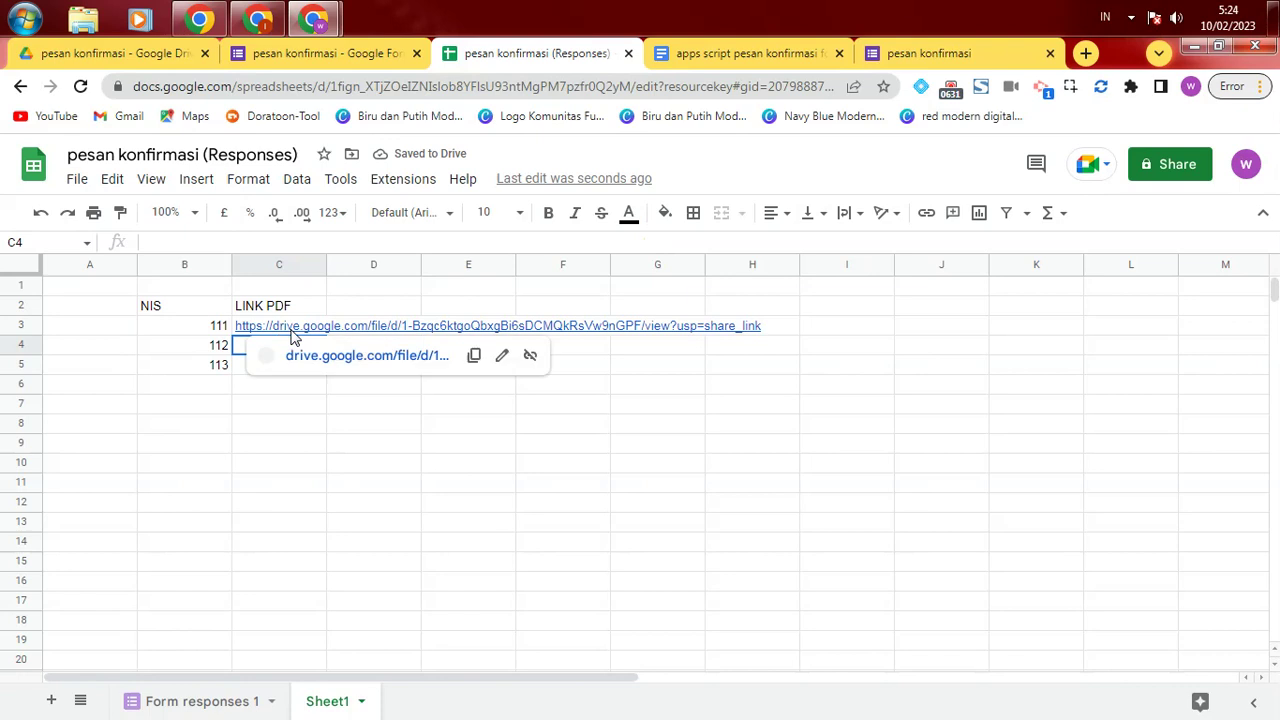
{"action": "left_click", "coordinate": [290, 330]}
{"action": "left_click", "coordinate": [688, 427]}
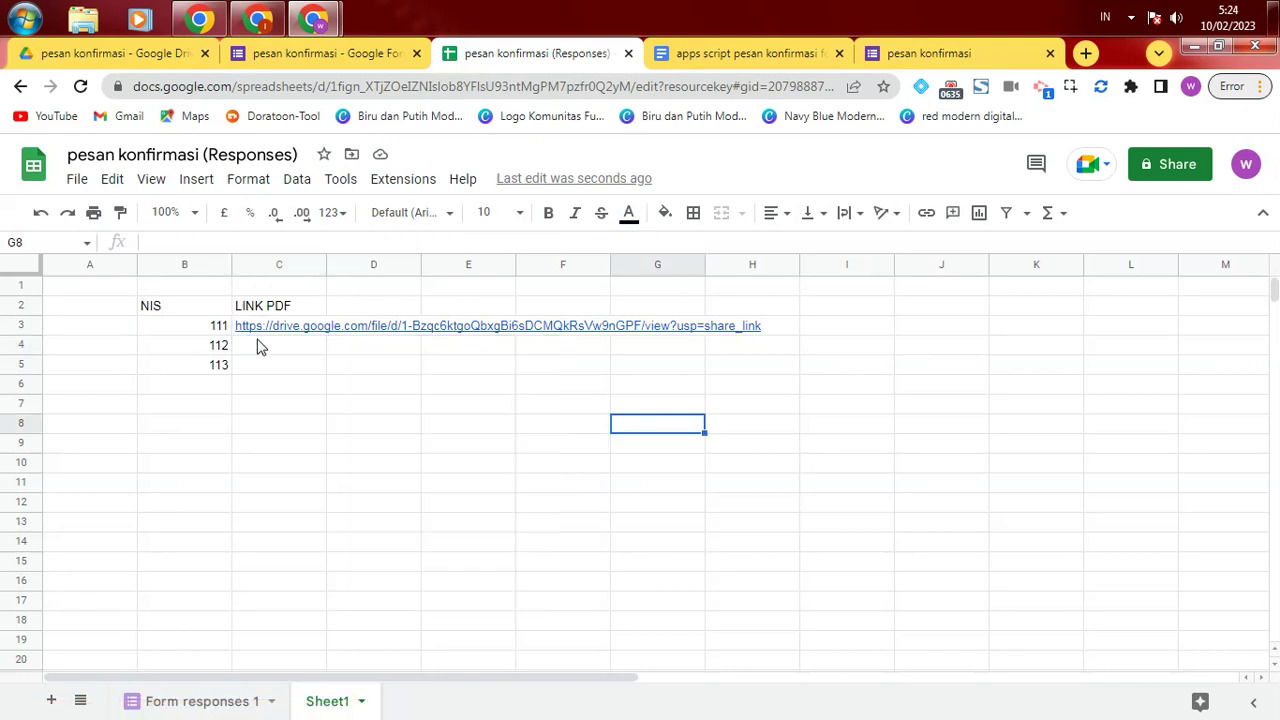
{"action": "mouse_move", "coordinate": [264, 330]}
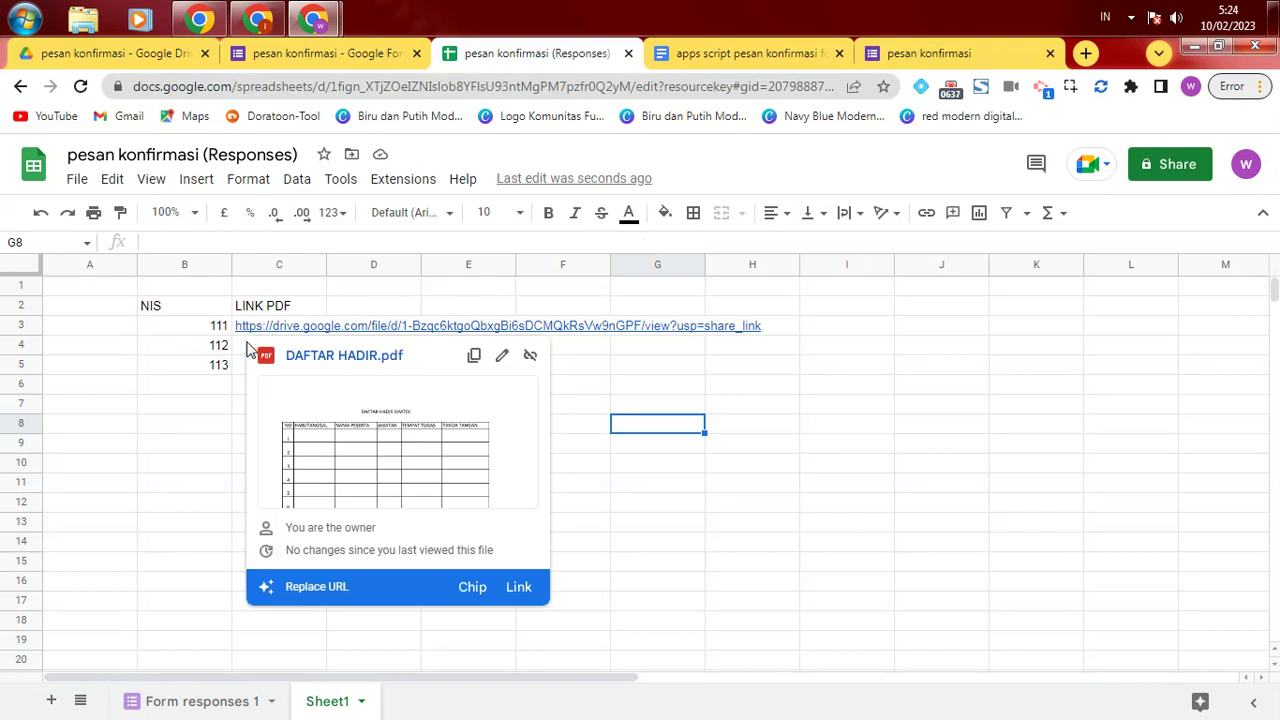
{"action": "left_click", "coordinate": [226, 407]}
{"action": "left_click", "coordinate": [266, 347]}
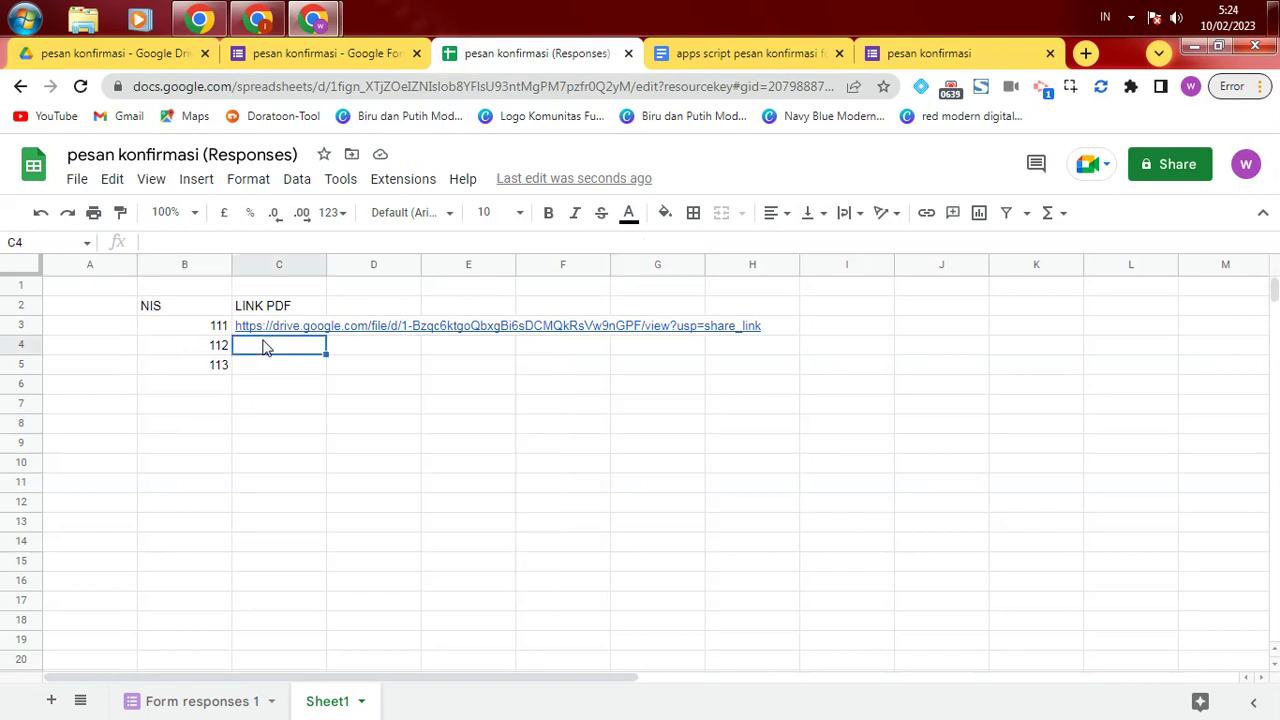
{"action": "left_click_drag", "start_coordinate": [333, 272], "coordinate": [777, 311]}
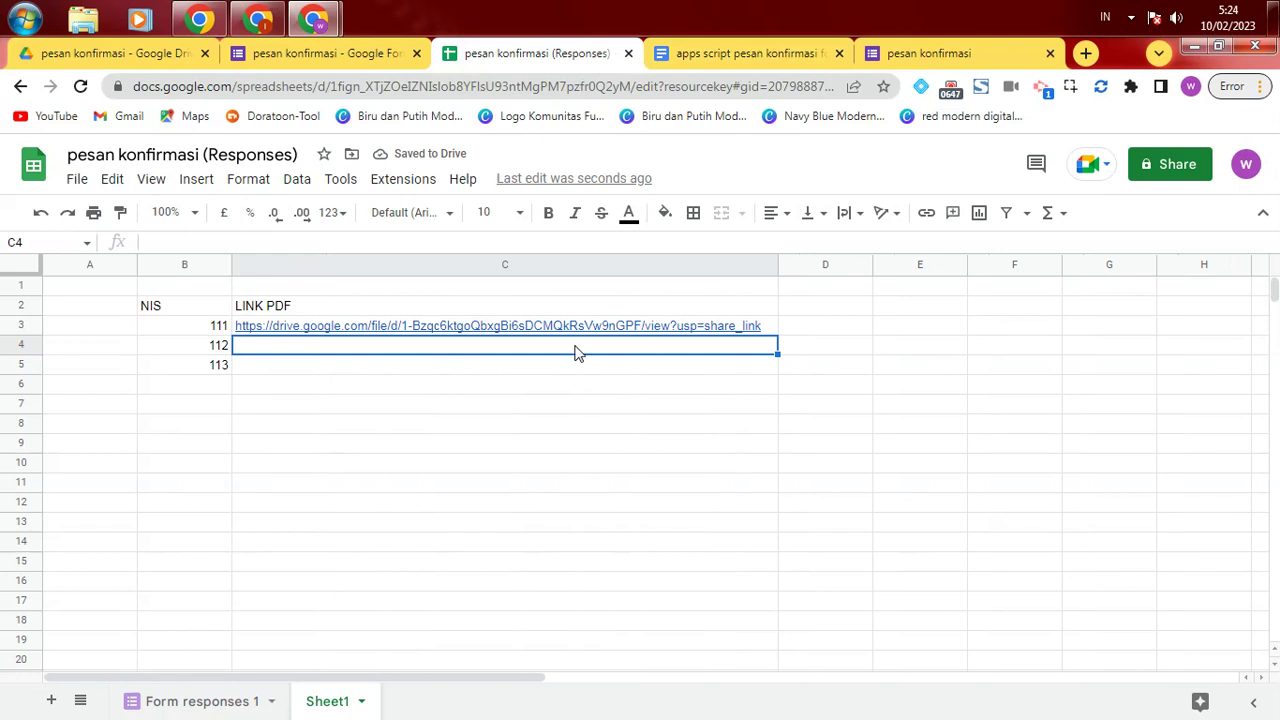
Step: Copy the Drive download URL template ending in &export=download from the apps script document and paste it into cell E3 of Sheet1
{"action": "left_click", "coordinate": [723, 55]}
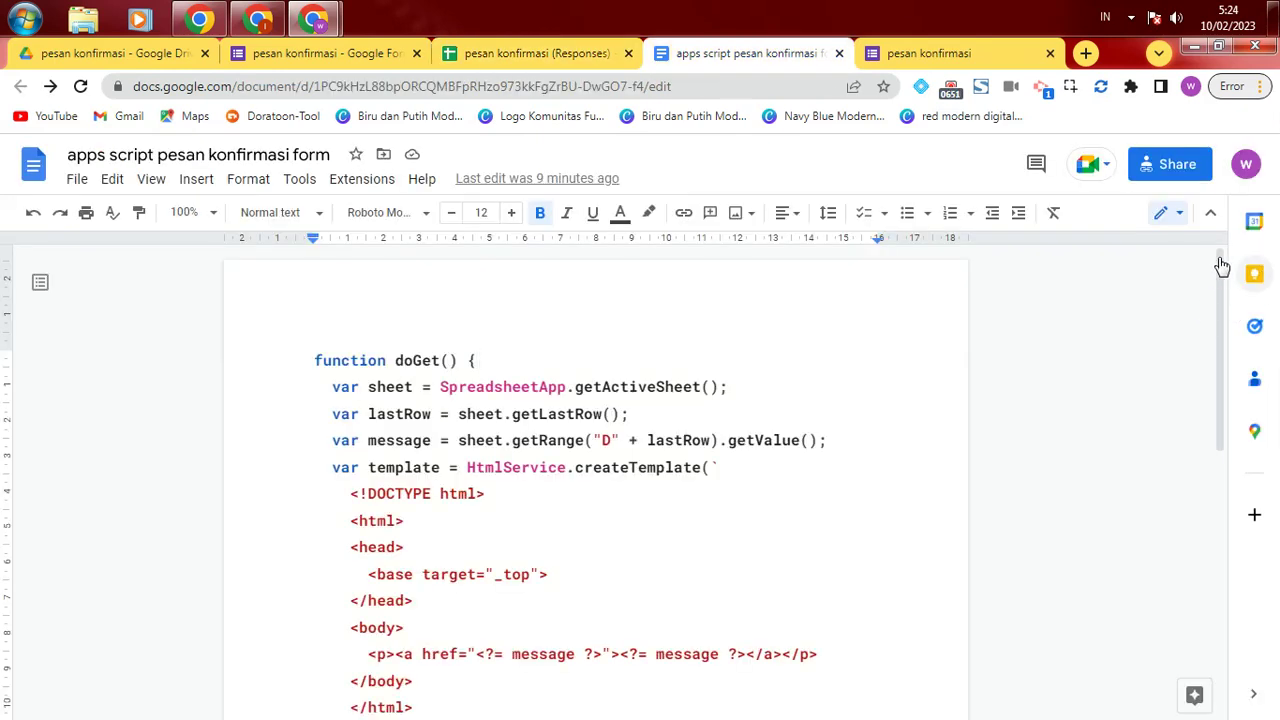
{"action": "scroll", "coordinate": [1222, 478], "scroll_direction": "down", "scroll_amount": 5}
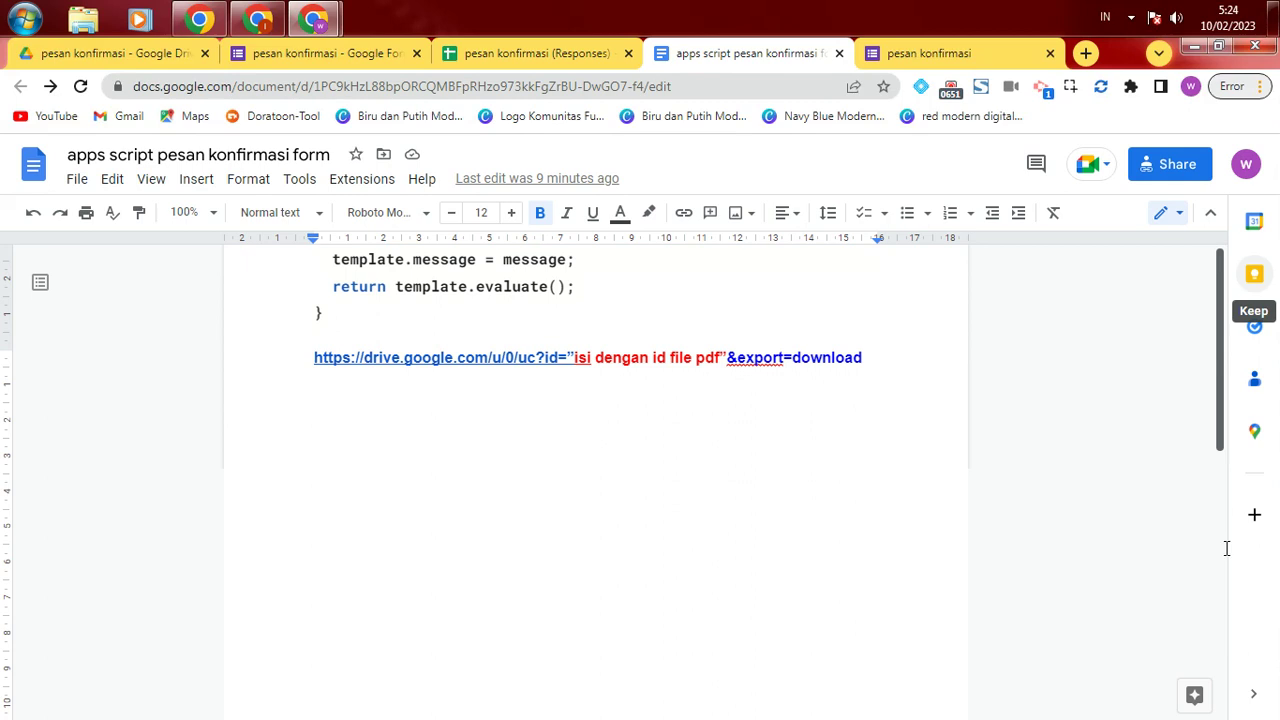
{"action": "scroll", "coordinate": [300, 290], "scroll_direction": "down", "scroll_amount": 1}
{"action": "left_click", "coordinate": [312, 260]}
{"action": "left_click_drag", "start_coordinate": [312, 260], "coordinate": [868, 264]}
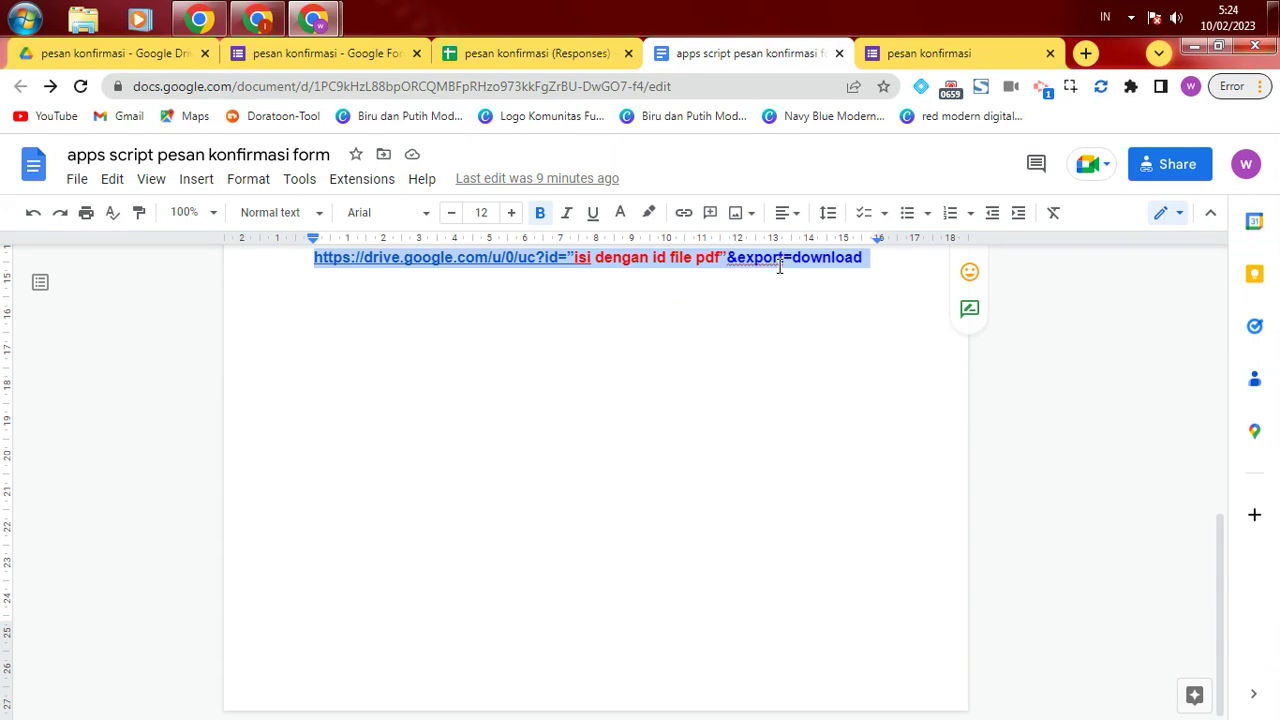
{"action": "left_click", "coordinate": [514, 51]}
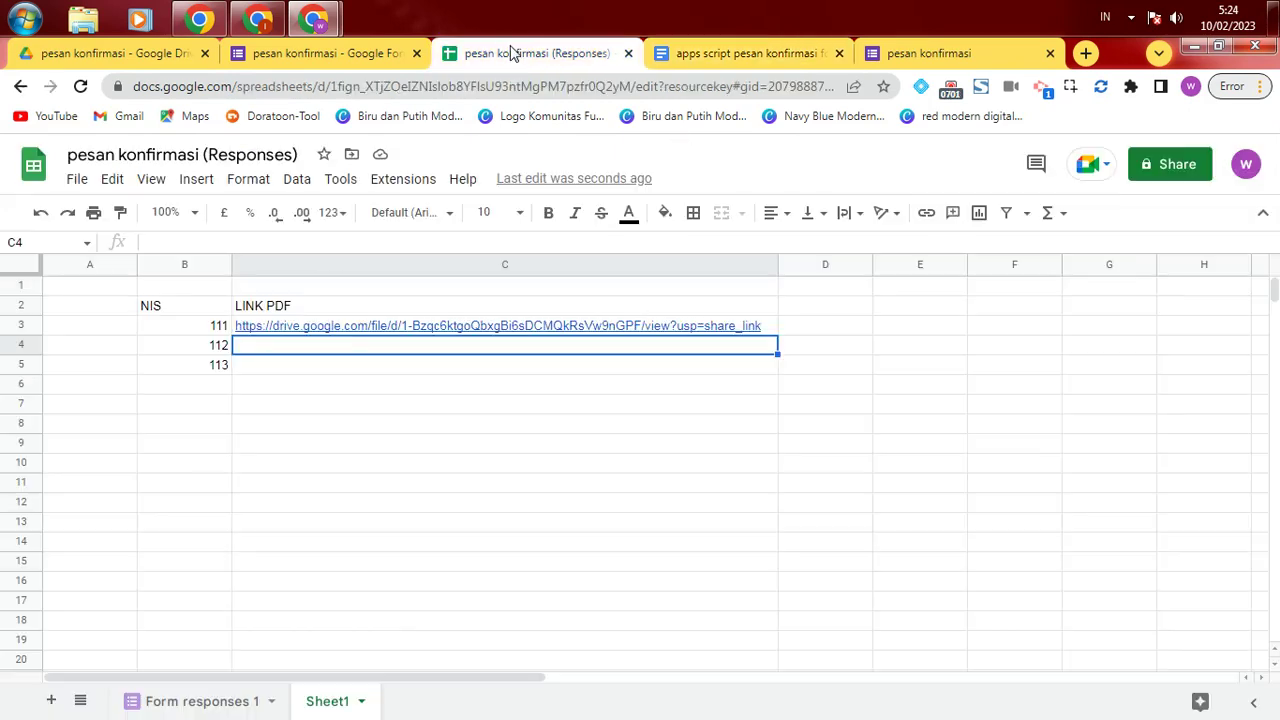
{"action": "left_click", "coordinate": [909, 329]}
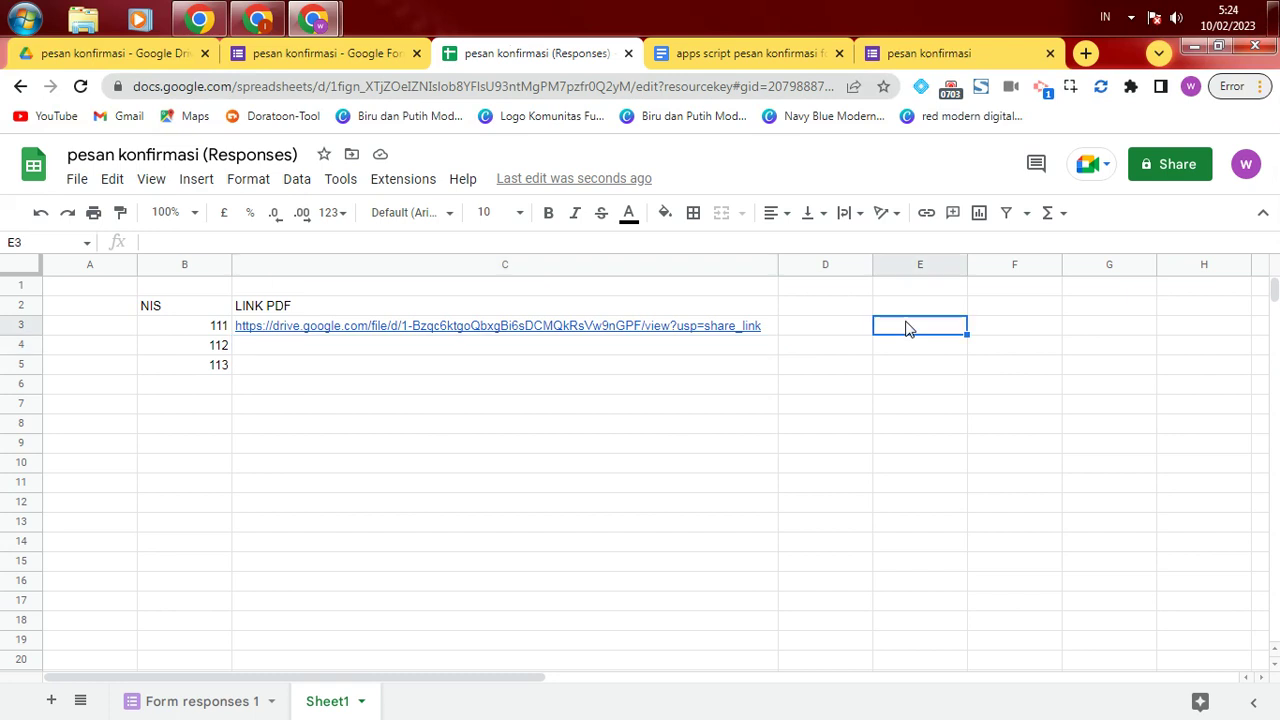
{"action": "key", "text": "ctrl+v"}
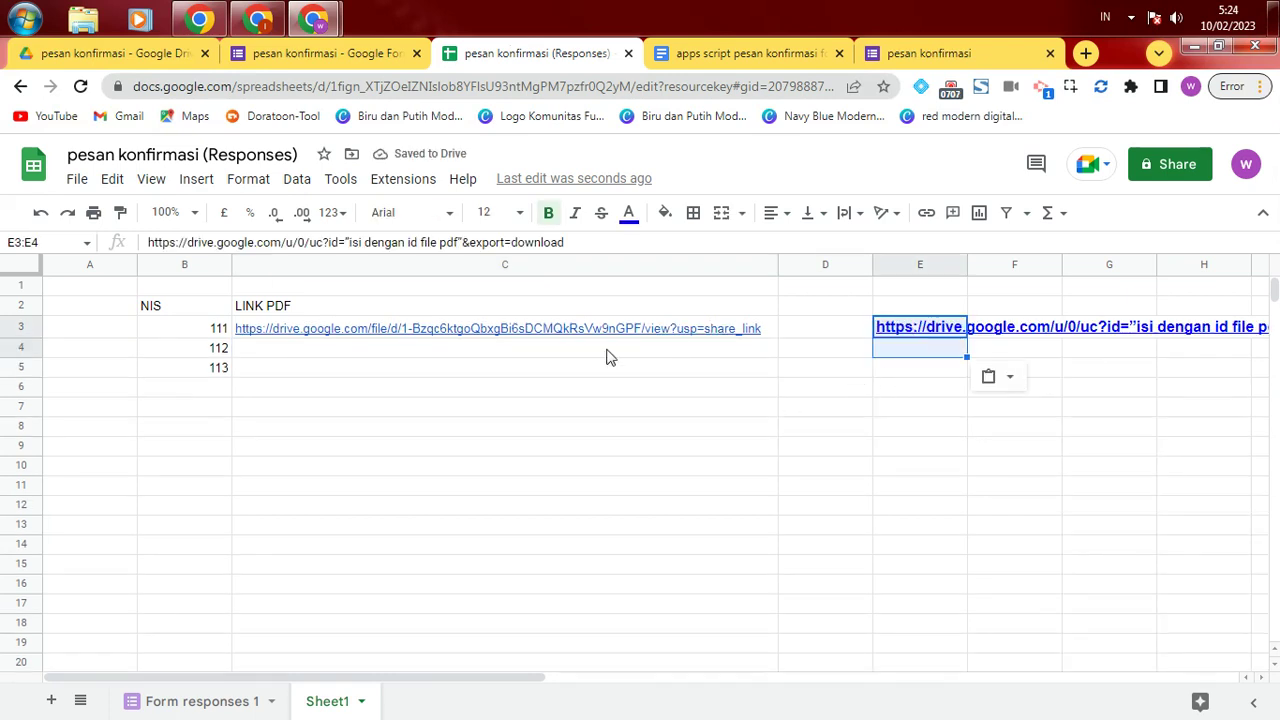
Step: Replace the placeholder "isi dengan id file pdf" in E3's download URL with the file ID copied from the link in C3
{"action": "left_click", "coordinate": [364, 242]}
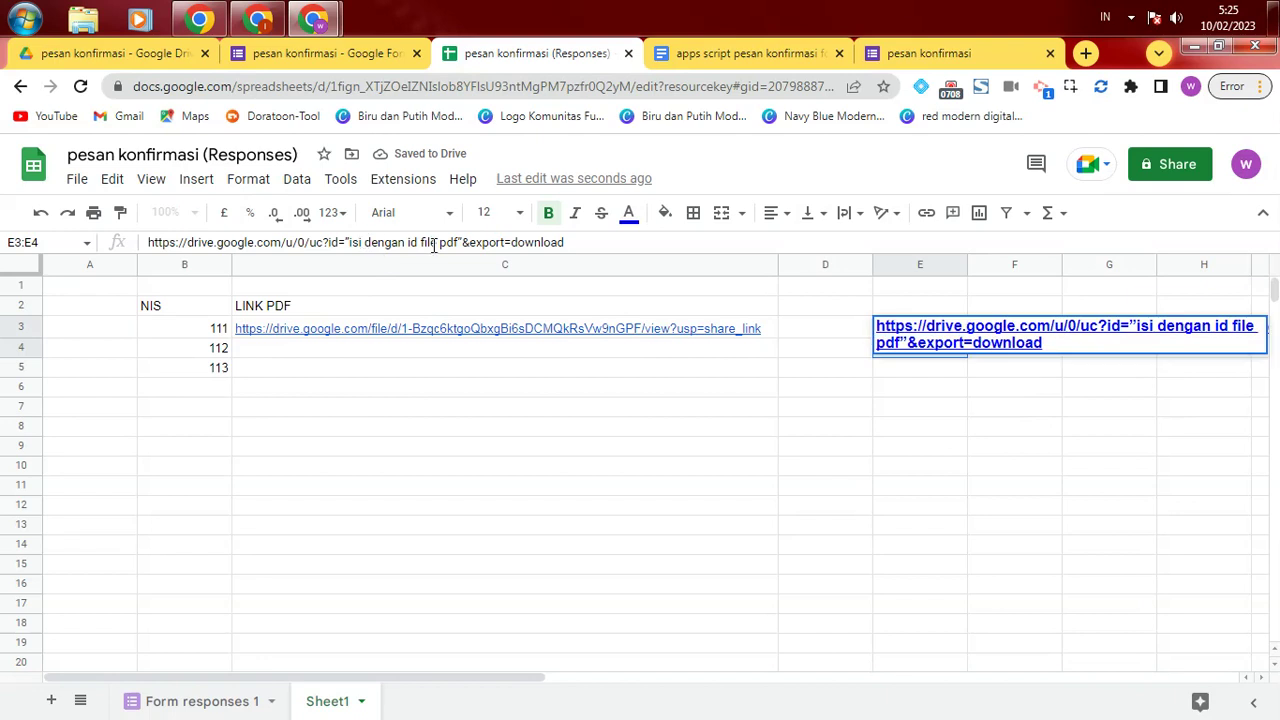
{"action": "mouse_move", "coordinate": [490, 327]}
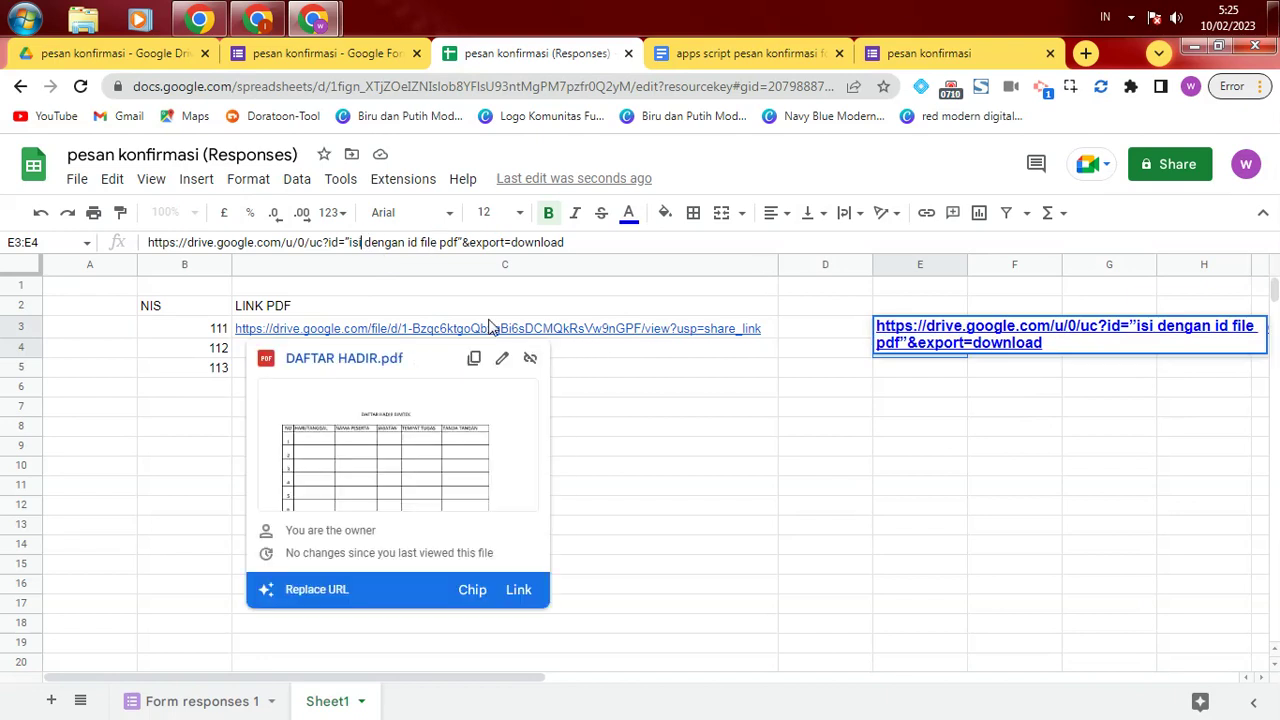
{"action": "left_click", "coordinate": [255, 333]}
{"action": "left_click_drag", "start_coordinate": [318, 245], "coordinate": [543, 242]}
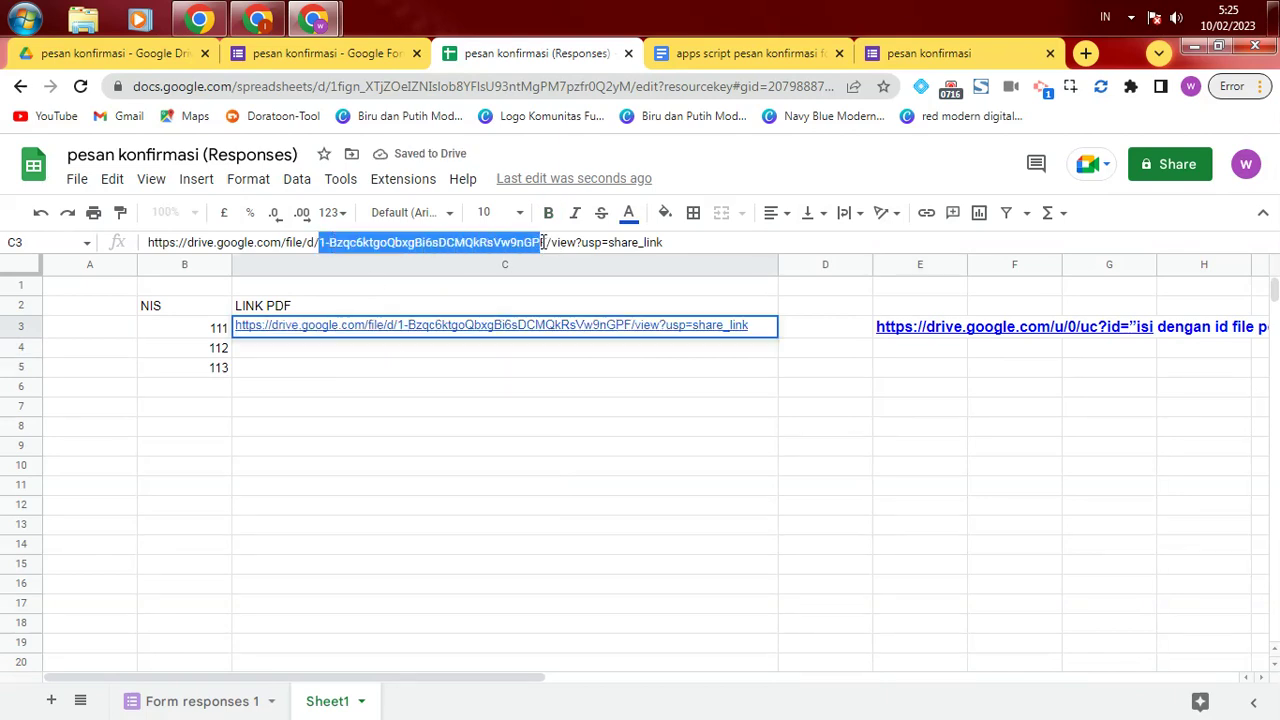
{"action": "right_click", "coordinate": [533, 242]}
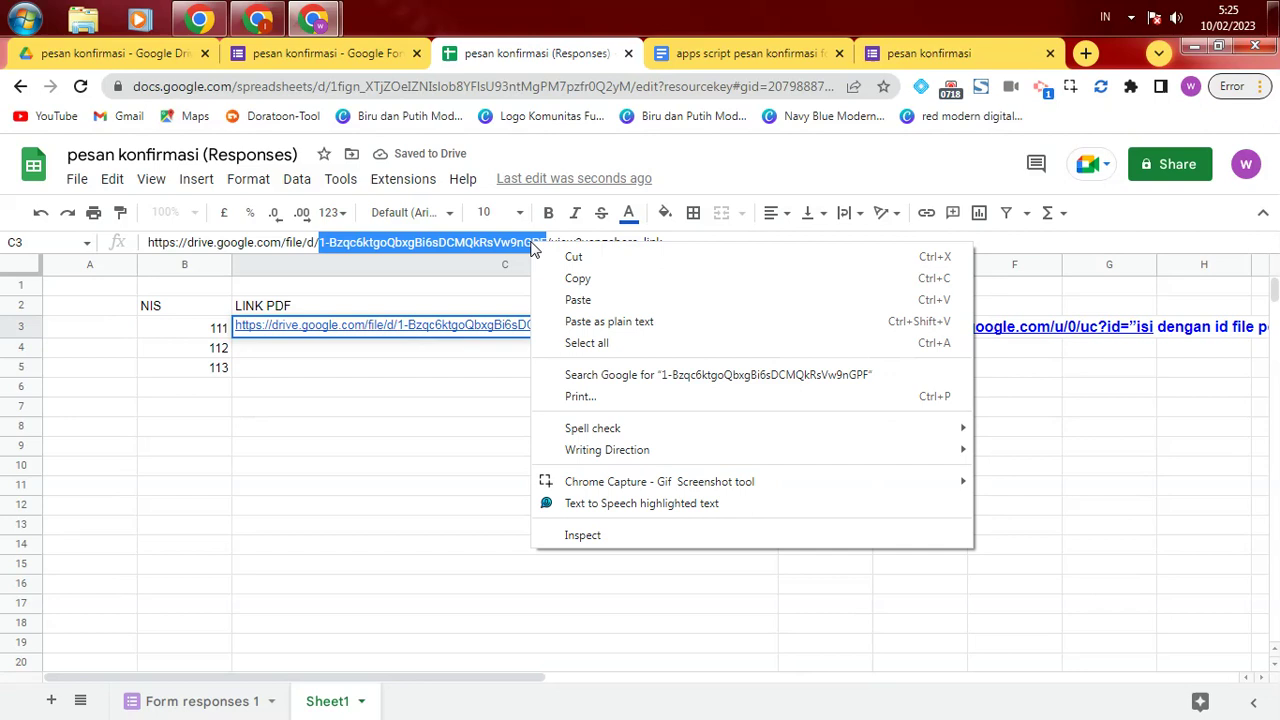
{"action": "left_click", "coordinate": [577, 275]}
{"action": "left_click", "coordinate": [895, 330]}
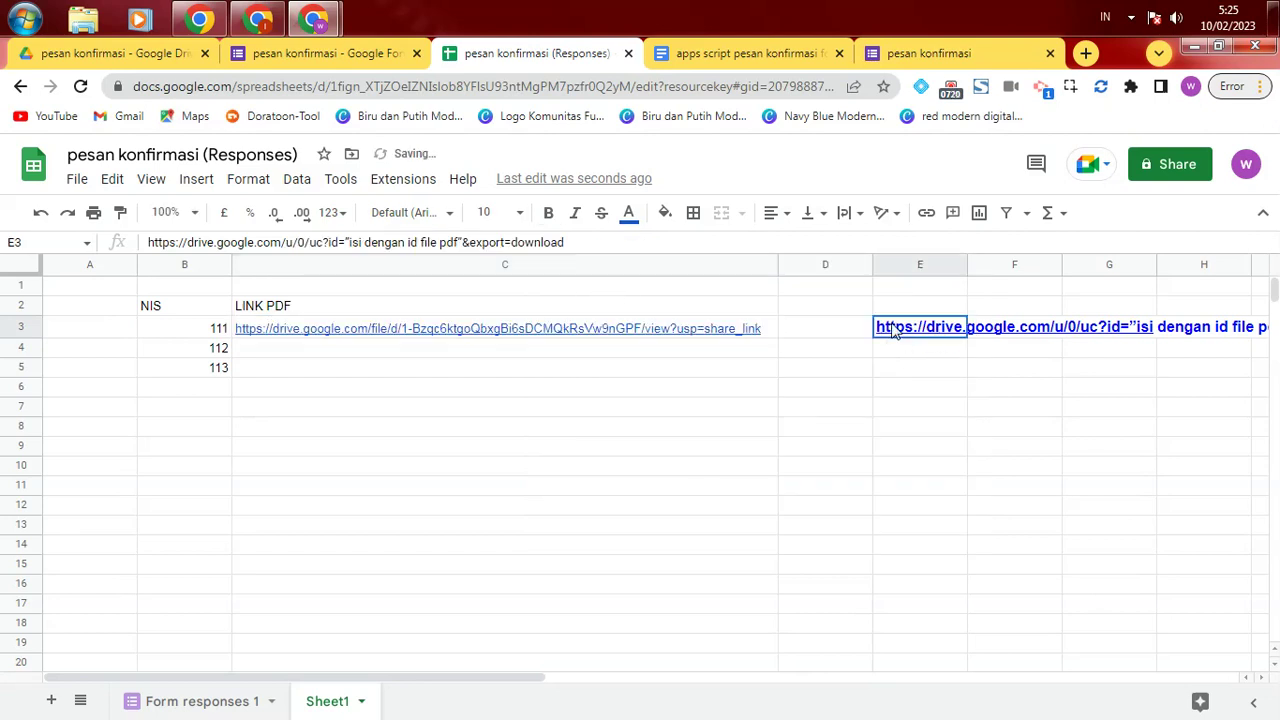
{"action": "left_click_drag", "start_coordinate": [349, 243], "coordinate": [456, 245]}
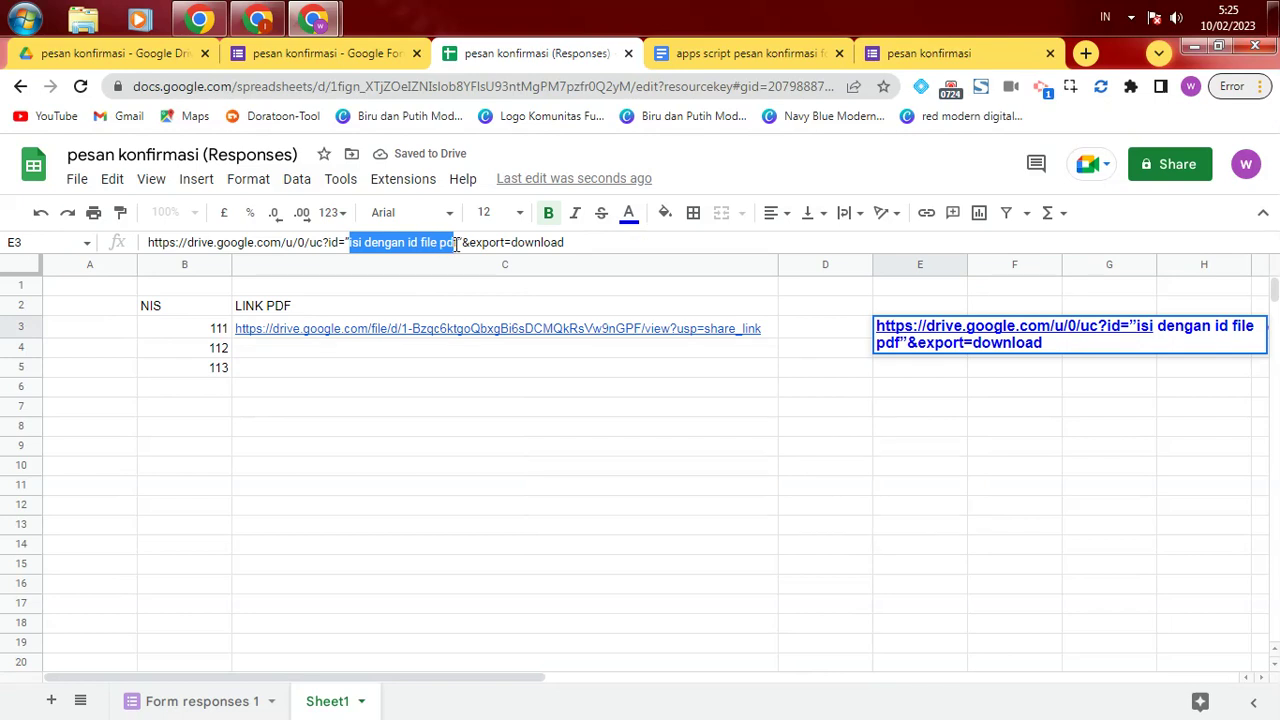
{"action": "key", "text": "ctrl+v"}
{"action": "key", "text": "Return"}
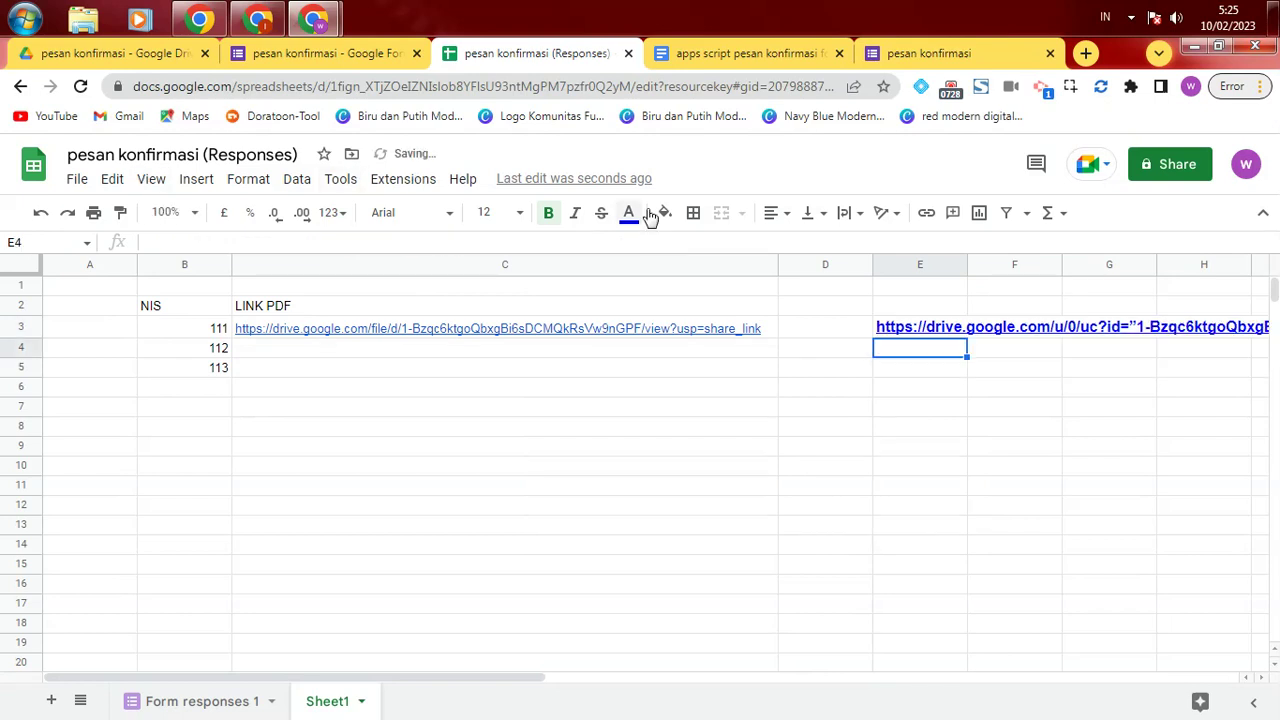
Step: Move the completed download link from E3 to C4 and fill it down to C5
{"action": "left_click", "coordinate": [897, 332]}
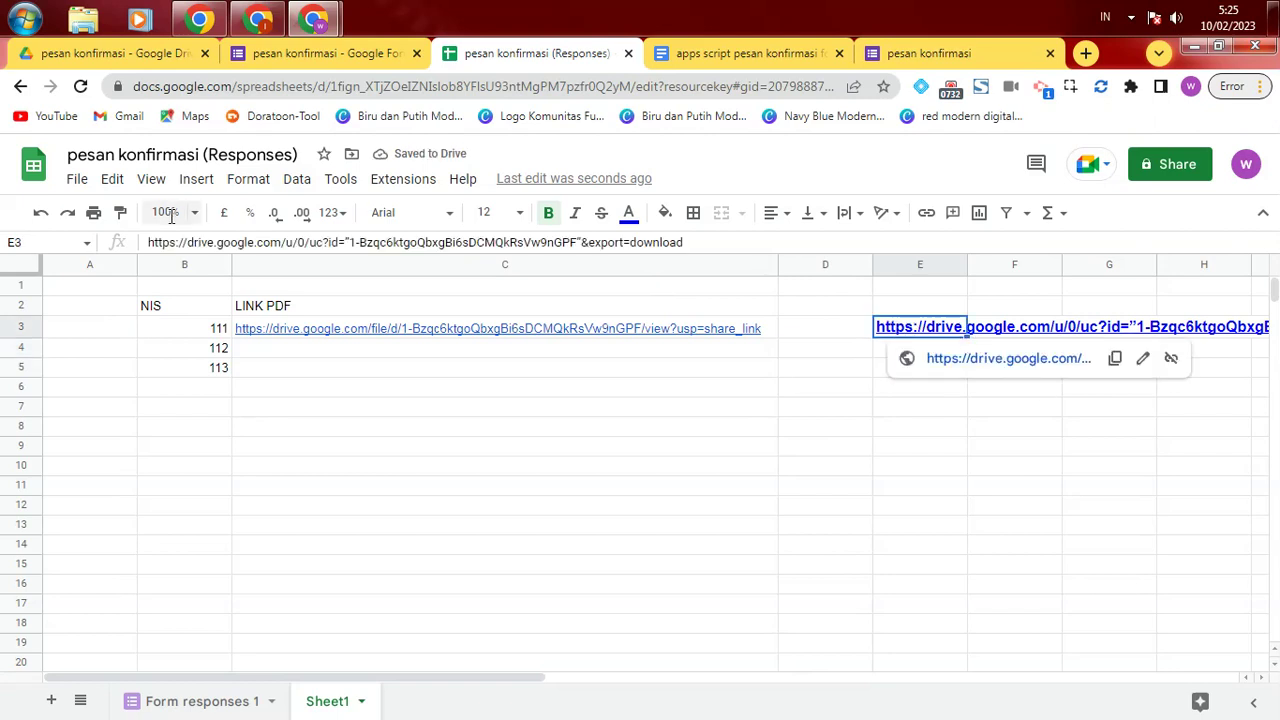
{"action": "left_click", "coordinate": [114, 181]}
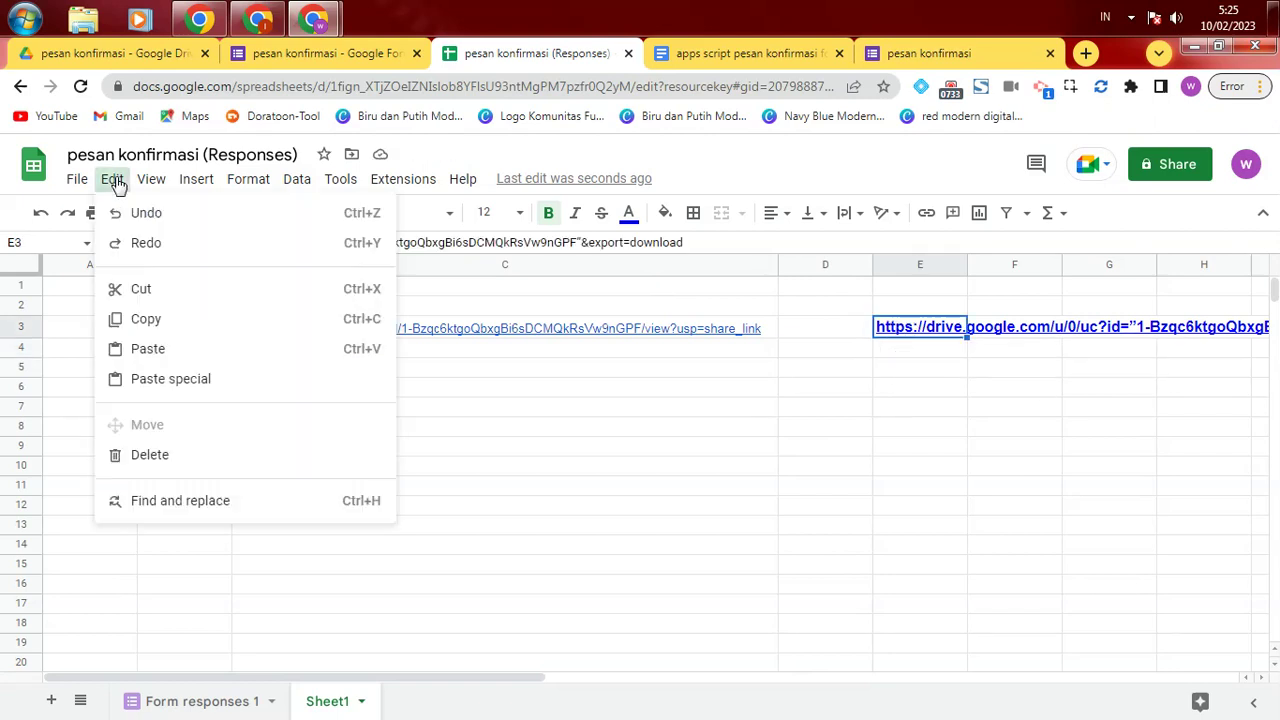
{"action": "left_click", "coordinate": [145, 289]}
{"action": "left_click", "coordinate": [255, 347]}
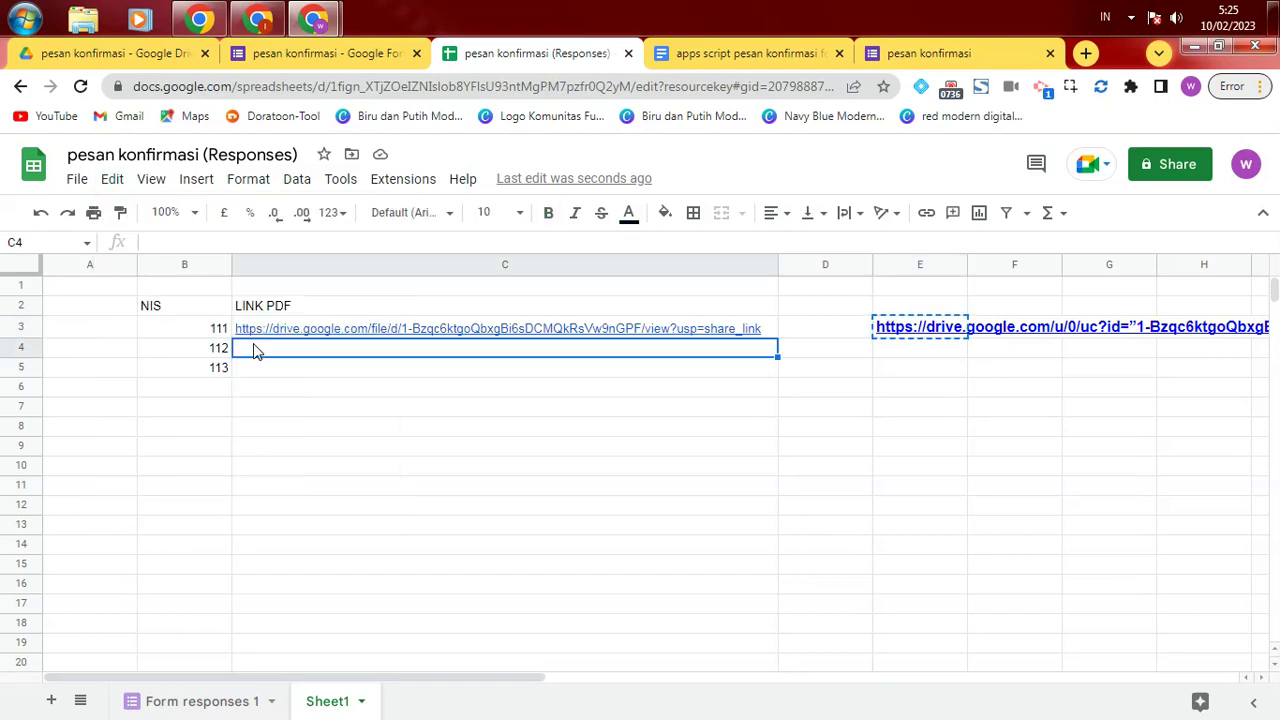
{"action": "key", "text": "ctrl+v"}
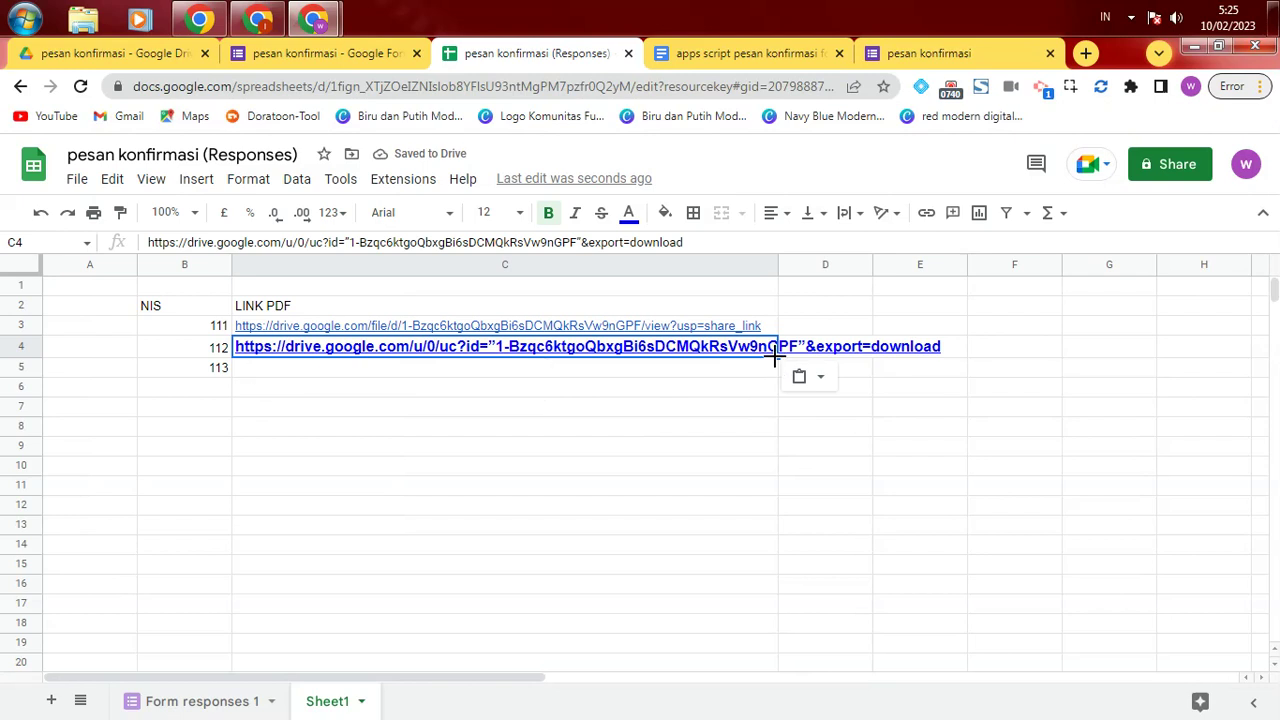
{"action": "left_click_drag", "start_coordinate": [778, 357], "coordinate": [778, 376]}
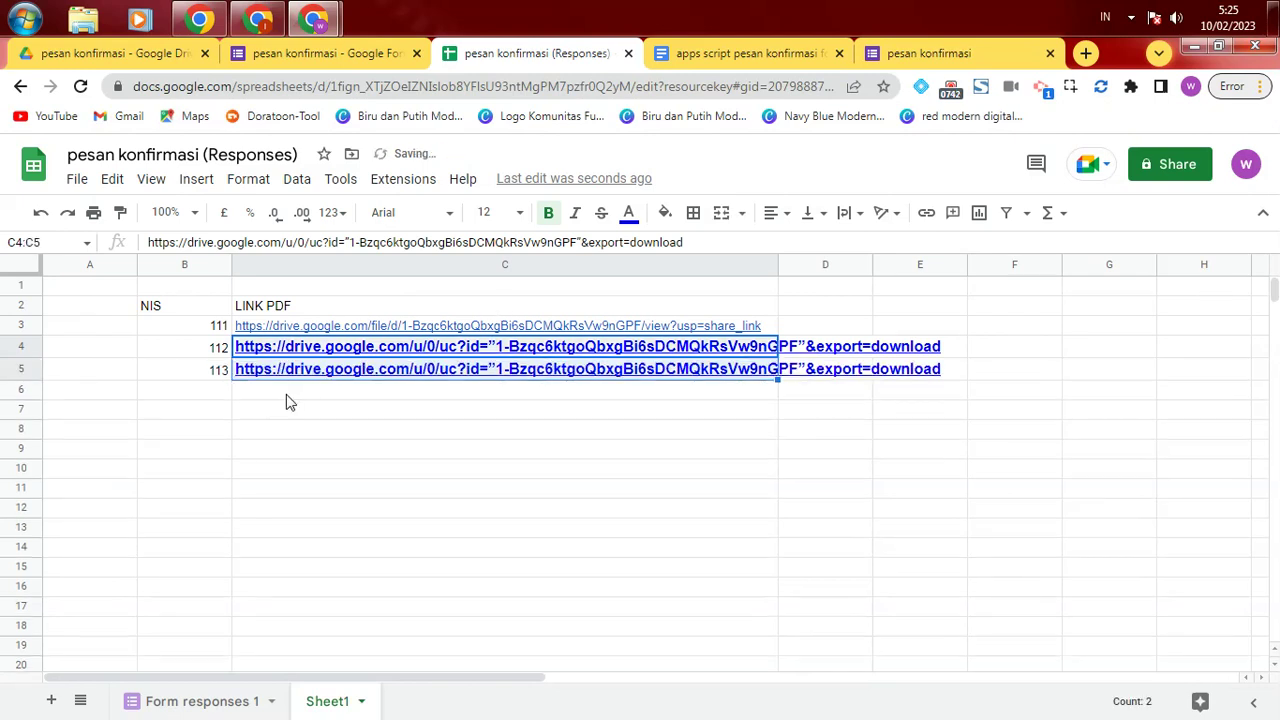
{"action": "left_click", "coordinate": [288, 394]}
Step: Apply all borders to the table range B2:C5 and centre its contents horizontally
{"action": "left_click_drag", "start_coordinate": [201, 312], "coordinate": [600, 372]}
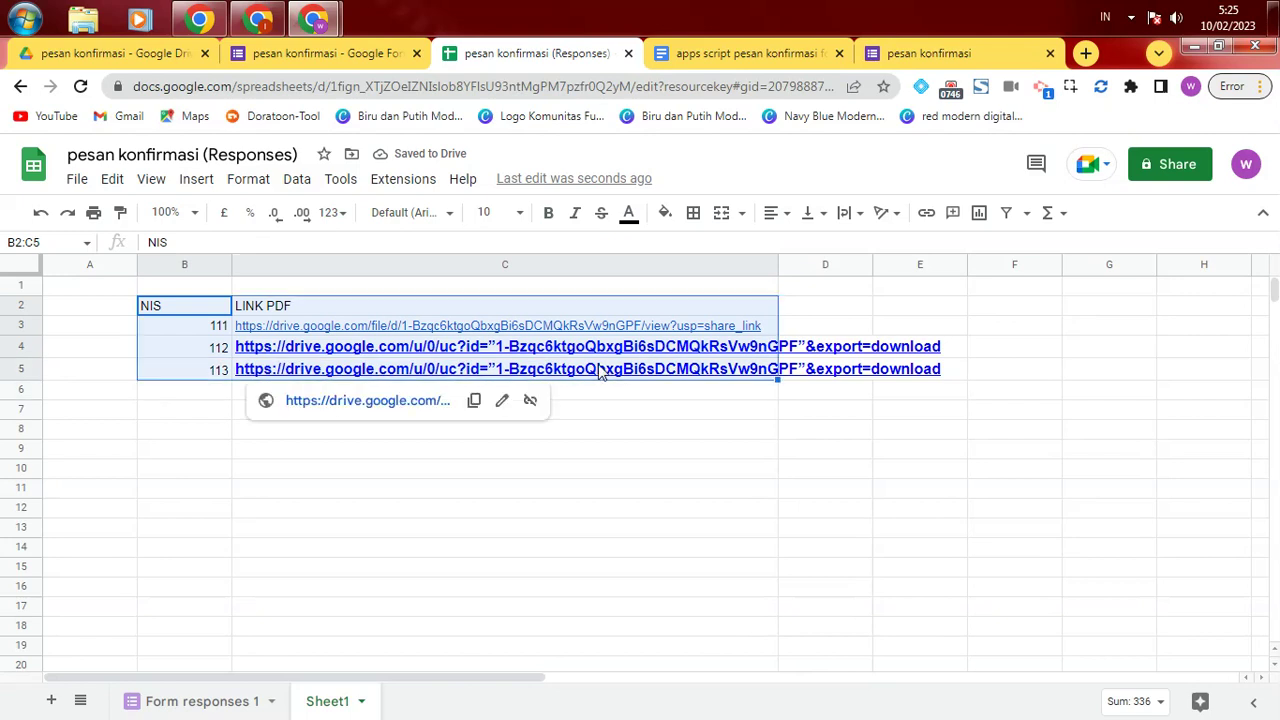
{"action": "left_click", "coordinate": [693, 213]}
{"action": "left_click", "coordinate": [703, 252]}
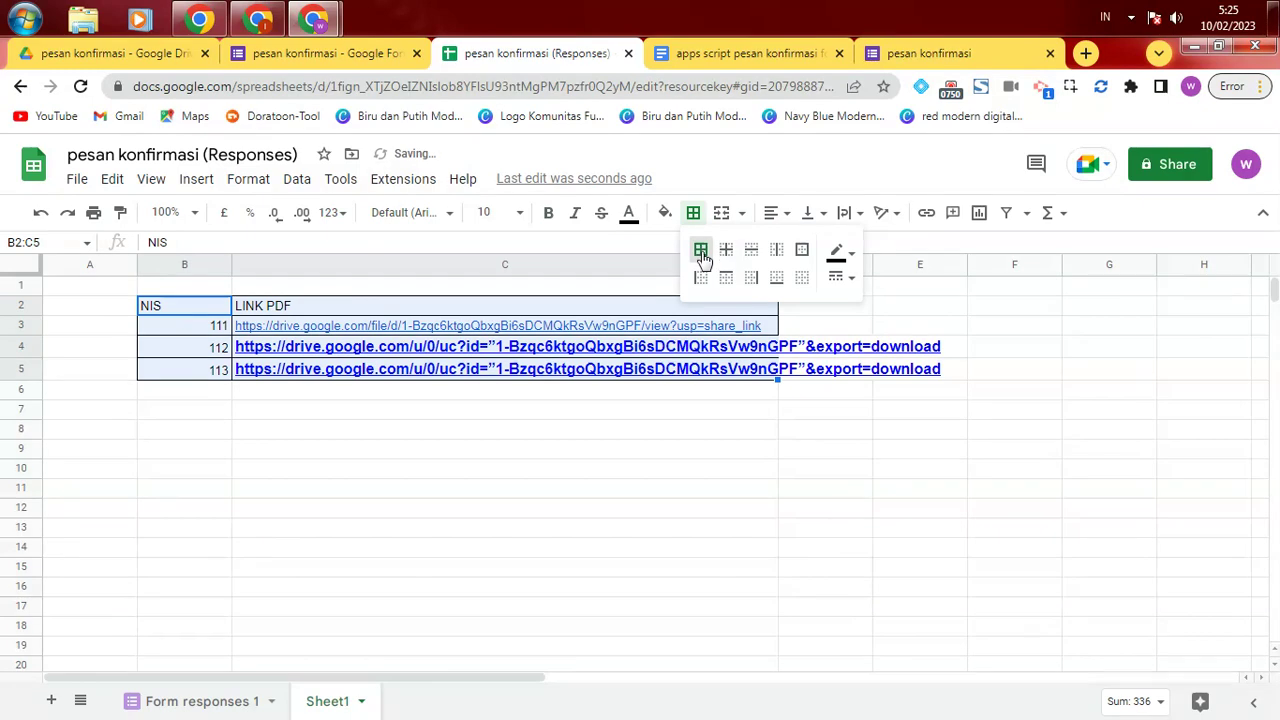
{"action": "left_click", "coordinate": [796, 218]}
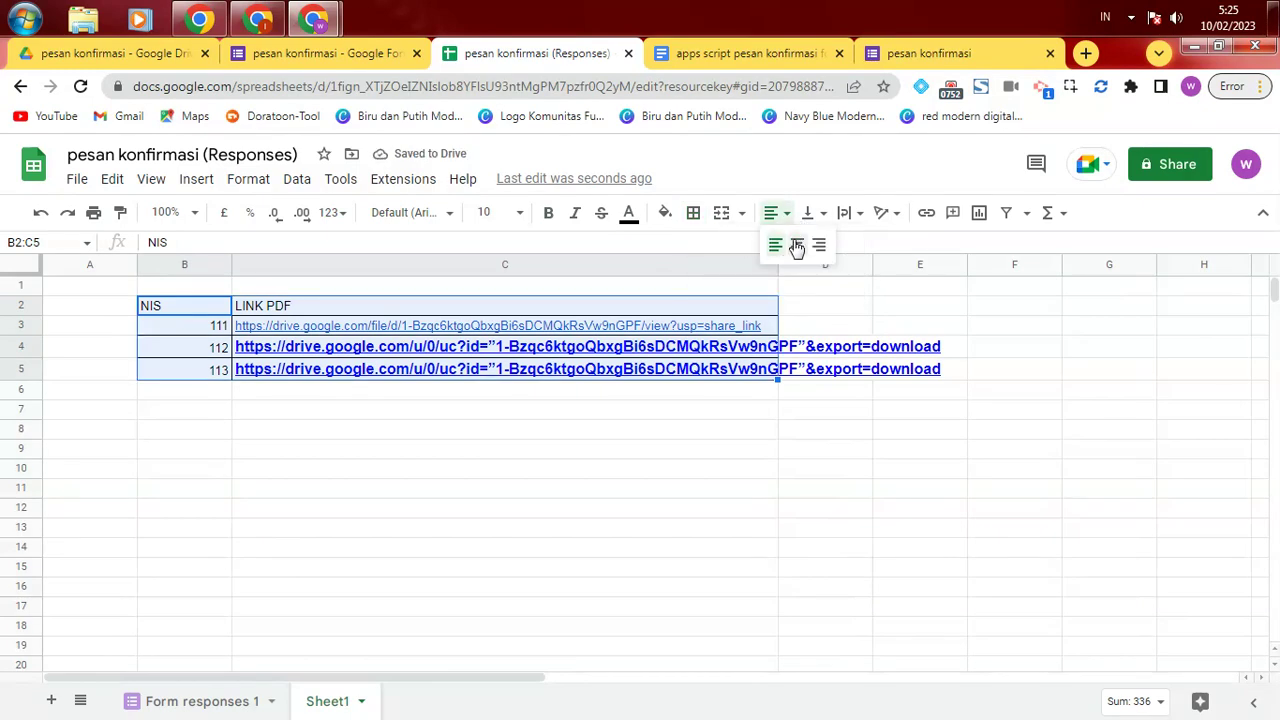
{"action": "left_click", "coordinate": [795, 240]}
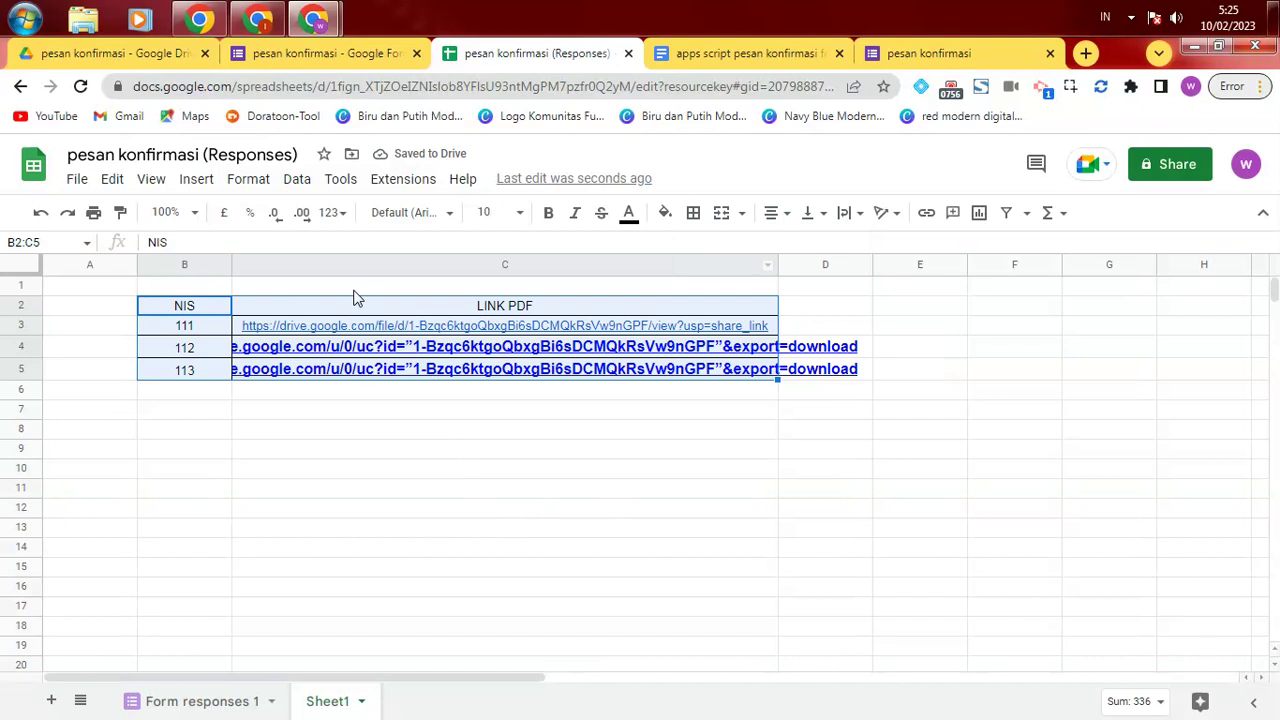
{"action": "left_click", "coordinate": [205, 411]}
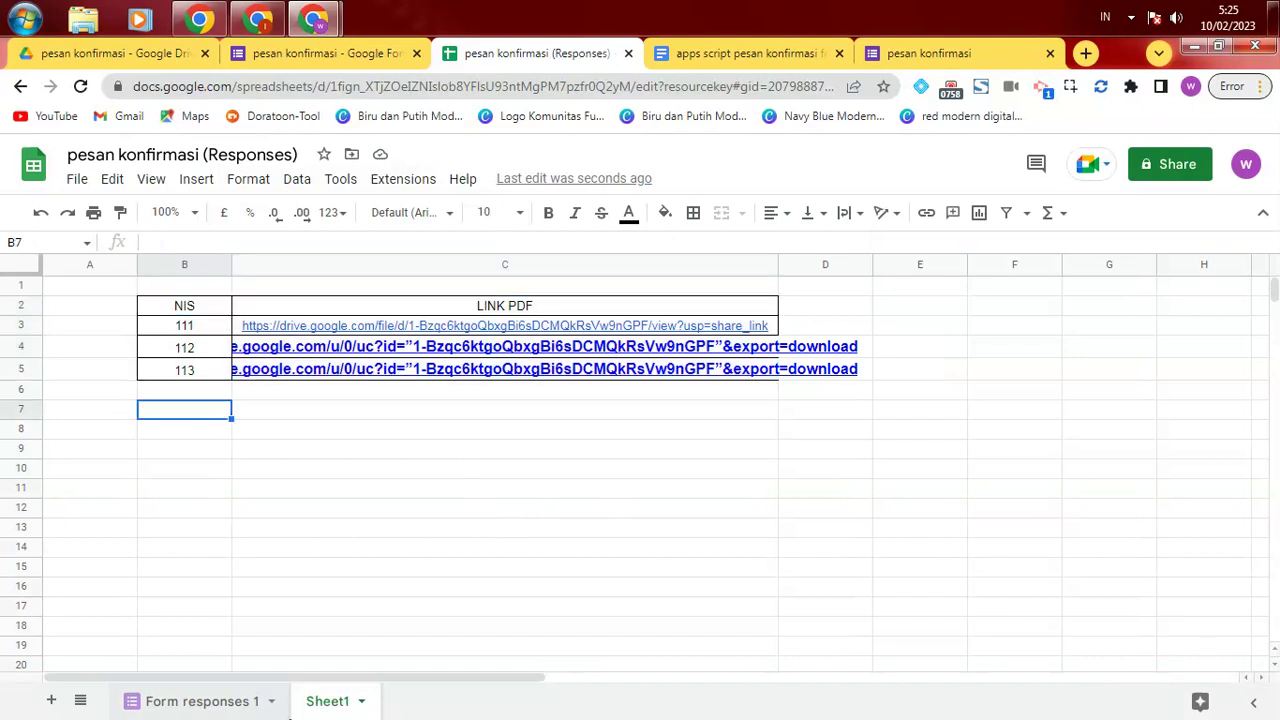
Step: Name the range B3:C5 on Sheet1 as DATA and return to the Form responses 1 sheet
{"action": "left_click", "coordinate": [215, 701]}
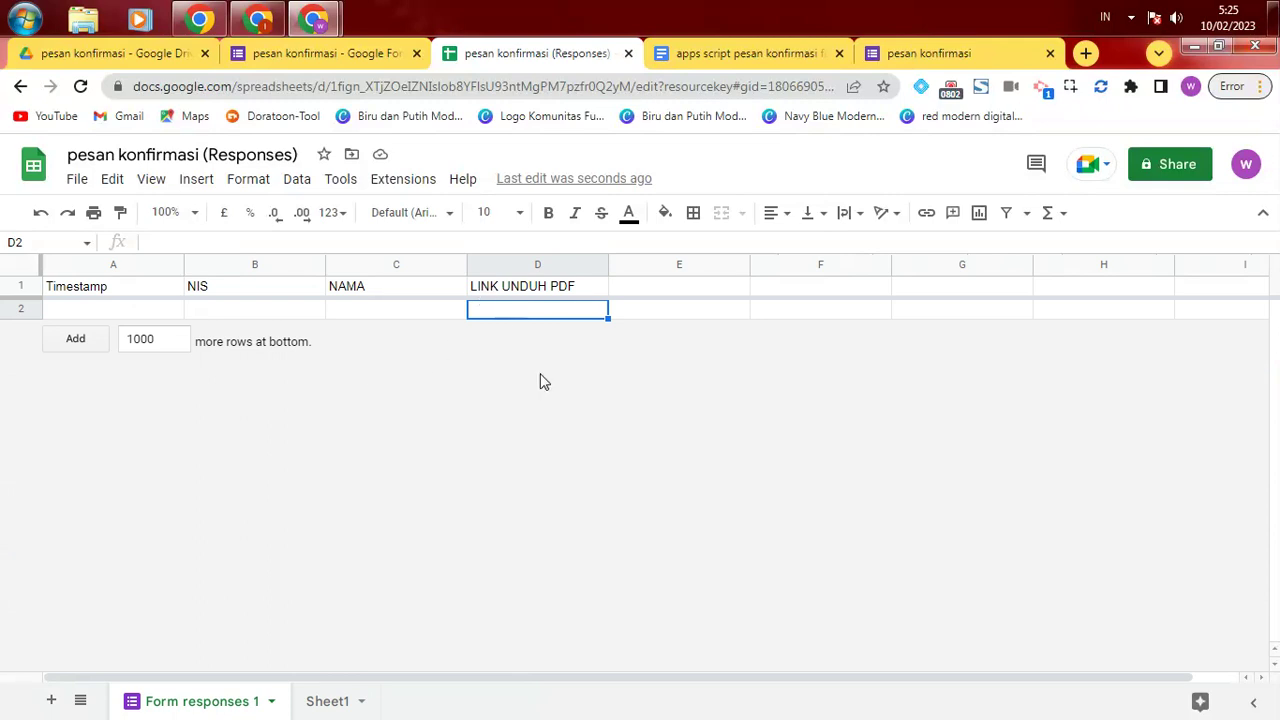
{"action": "left_click", "coordinate": [329, 700]}
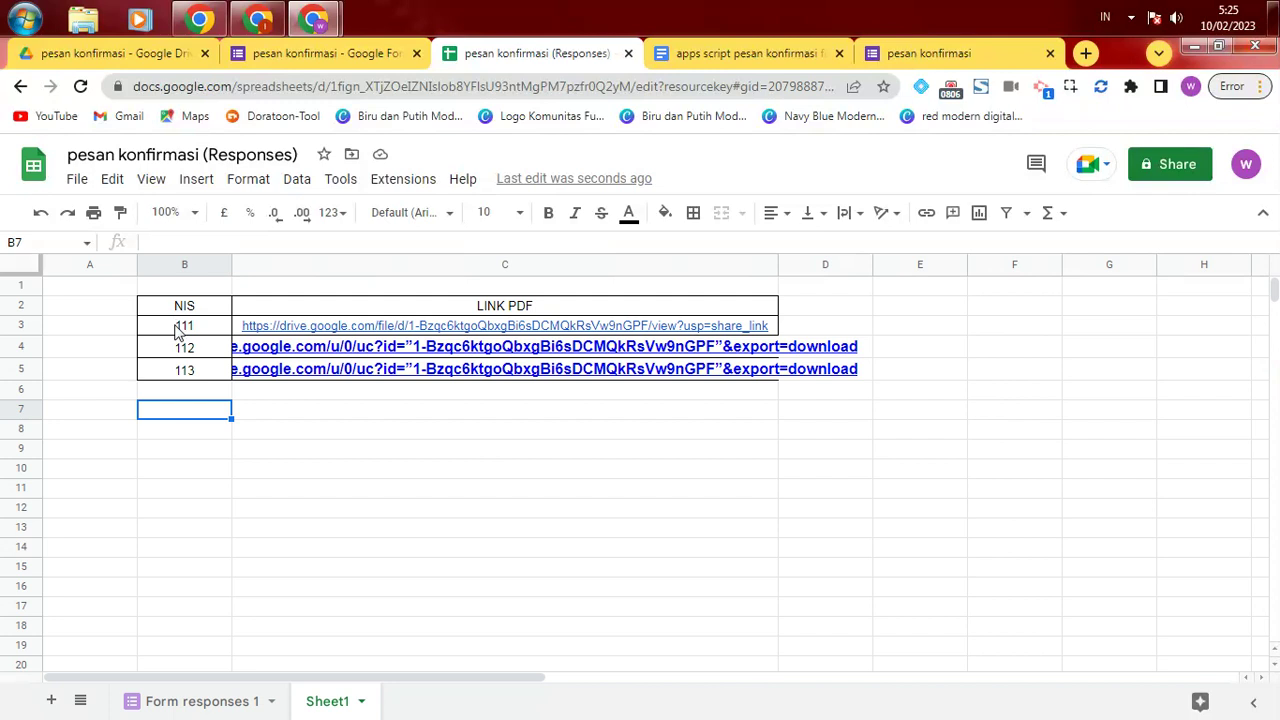
{"action": "left_click_drag", "start_coordinate": [173, 330], "coordinate": [667, 374]}
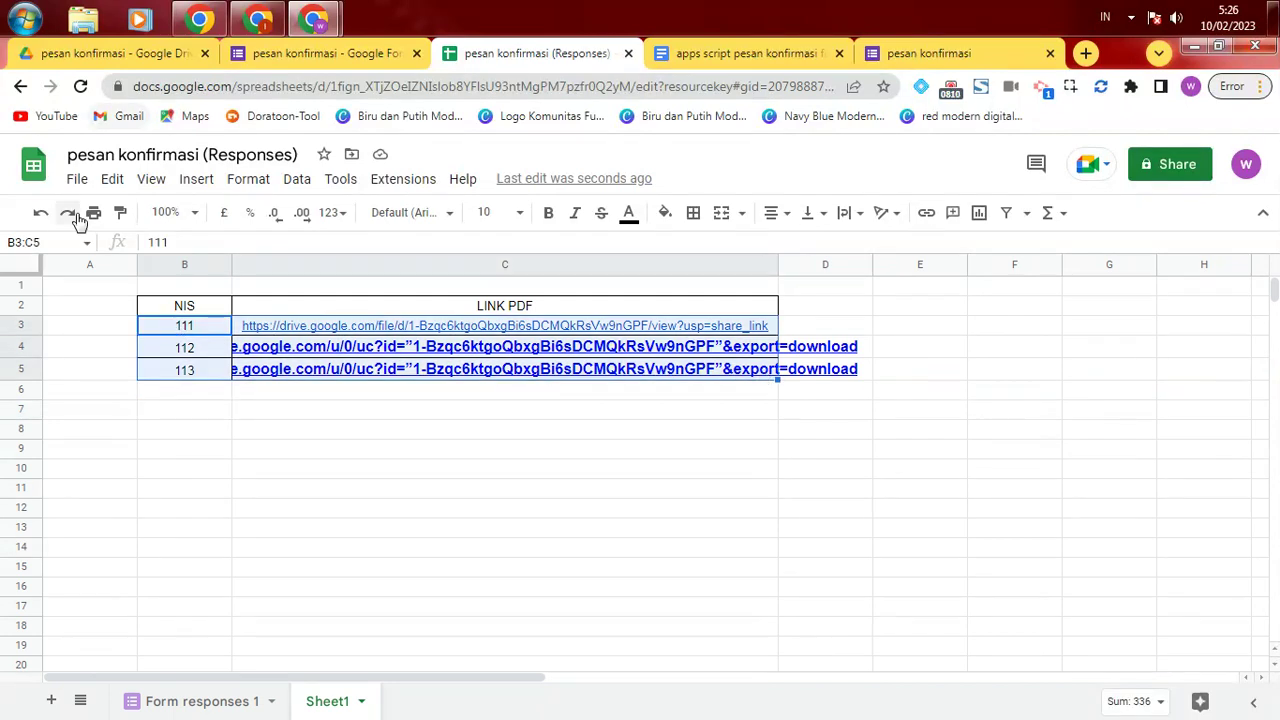
{"action": "left_click", "coordinate": [51, 242]}
{"action": "type", "text": "DATA"}
{"action": "key", "text": "Return"}
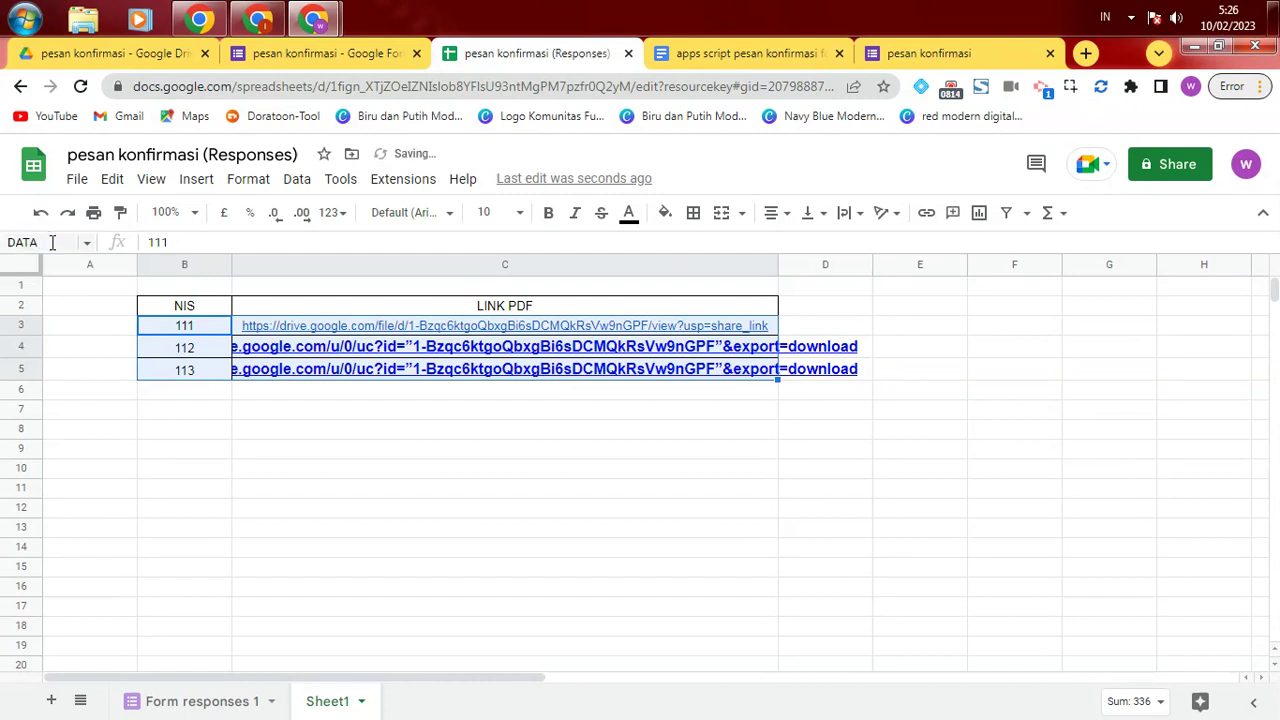
{"action": "left_click", "coordinate": [208, 436]}
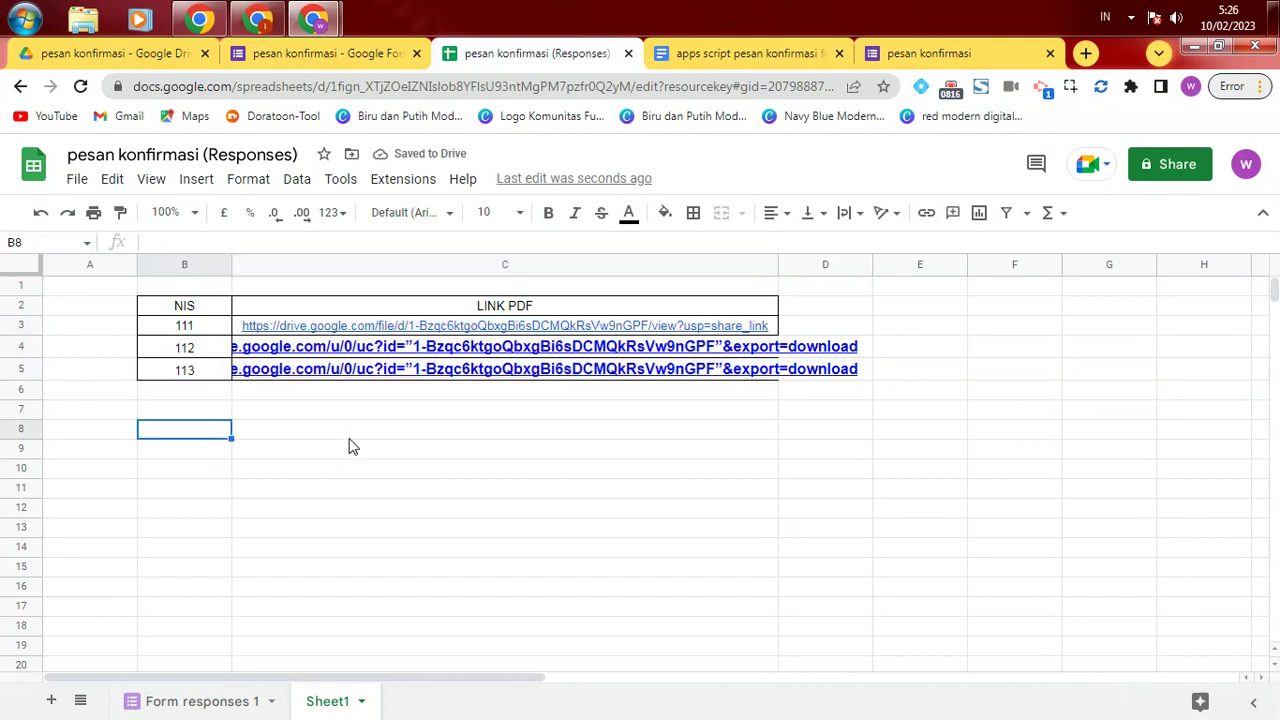
{"action": "left_click", "coordinate": [226, 704]}
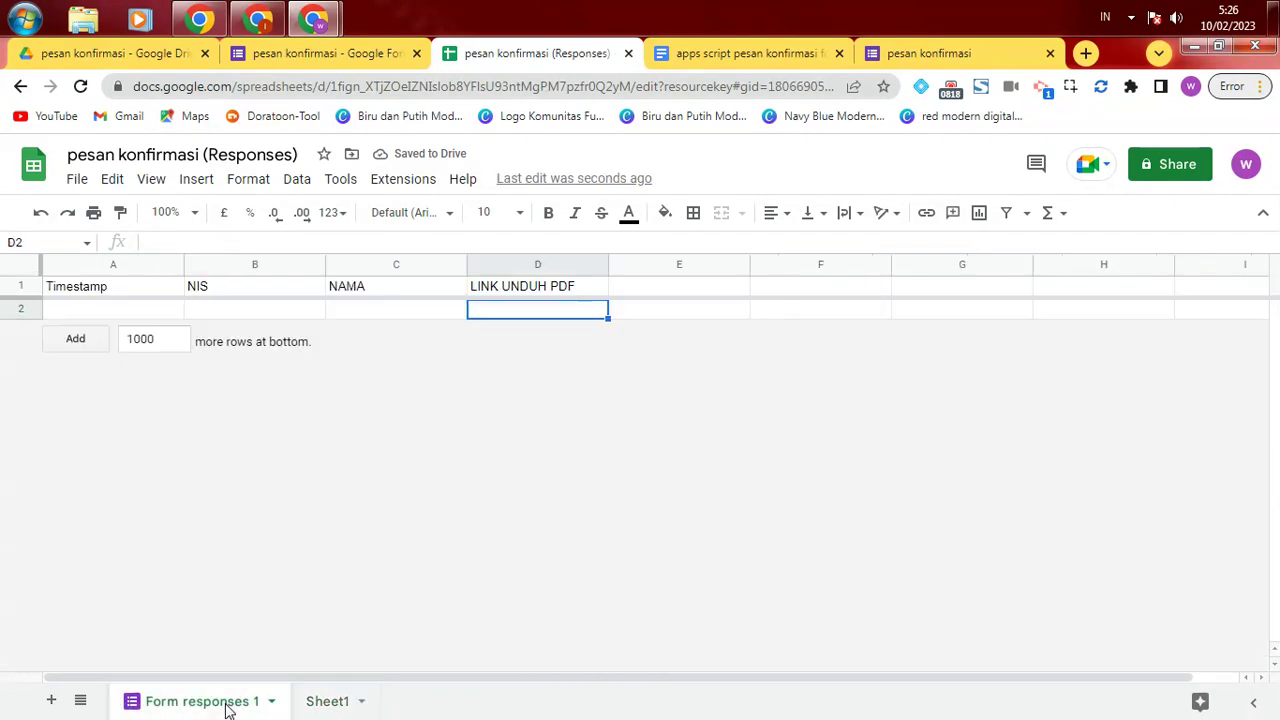
Step: Enter the test NIS 111 in B2 and write the formula =VLOOKUP(B2;DATA;2;FALSE) in D2
{"action": "left_click", "coordinate": [231, 312]}
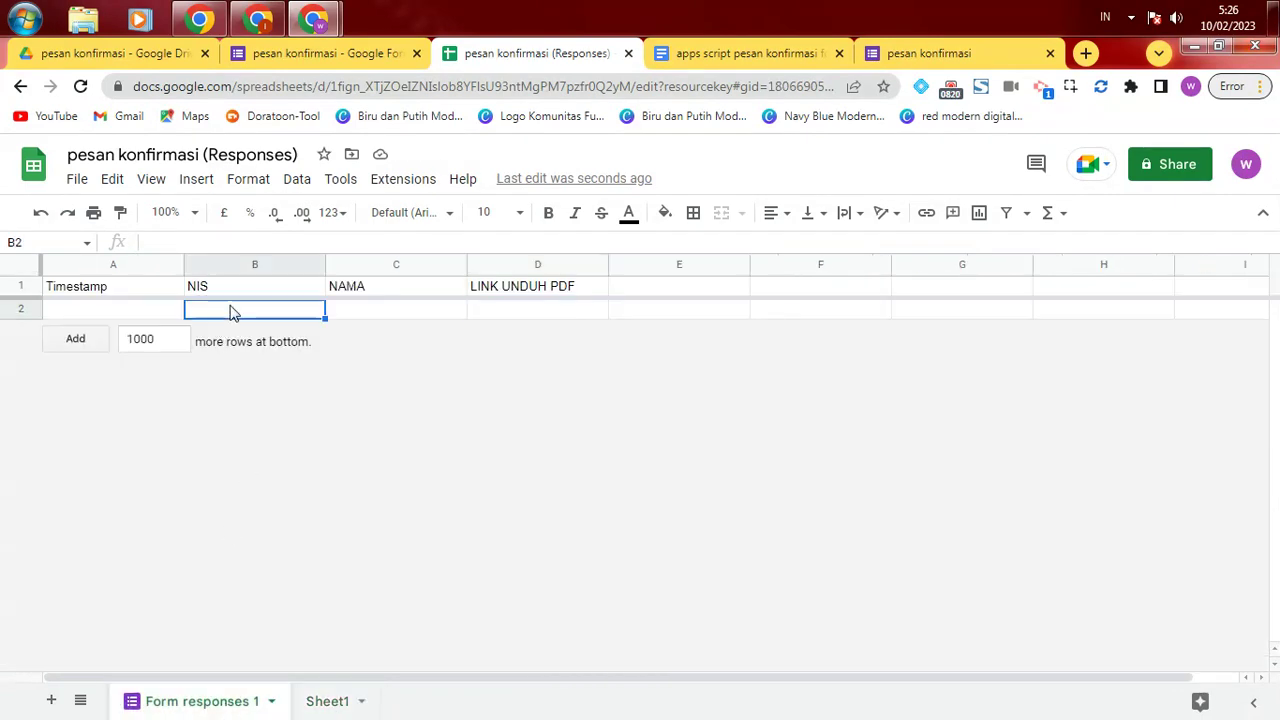
{"action": "type", "text": "111"}
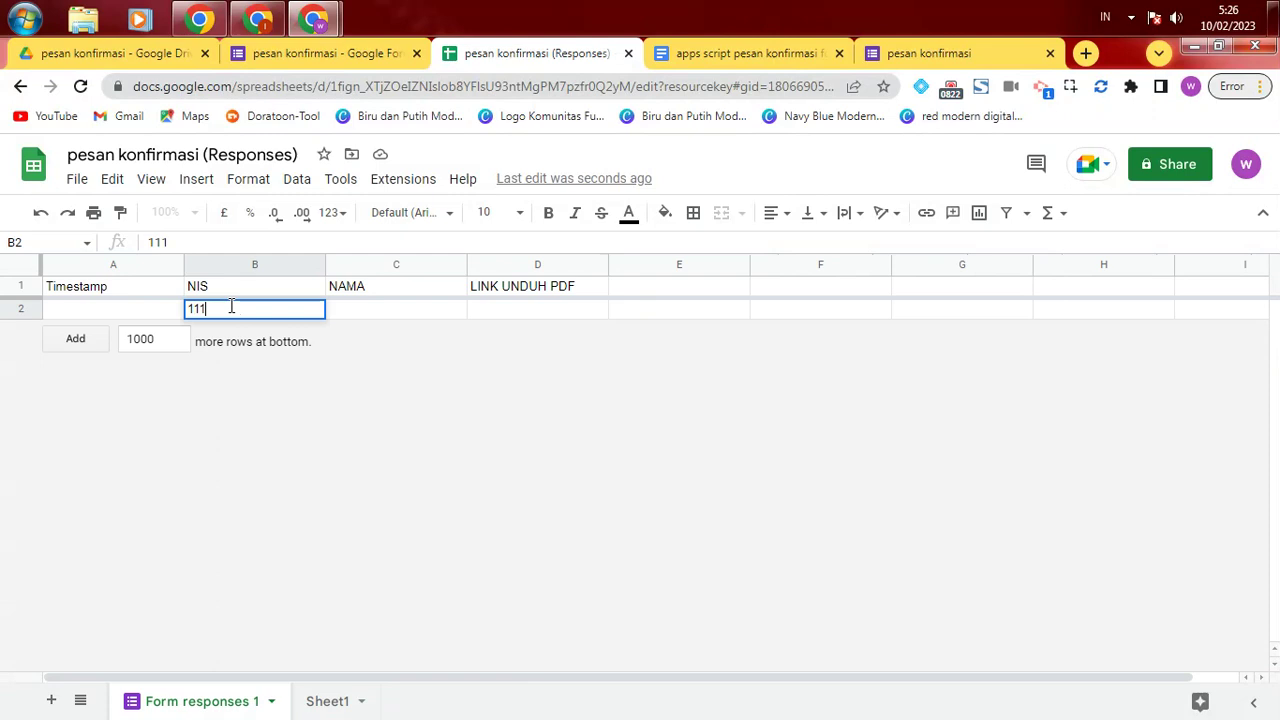
{"action": "left_click", "coordinate": [490, 312]}
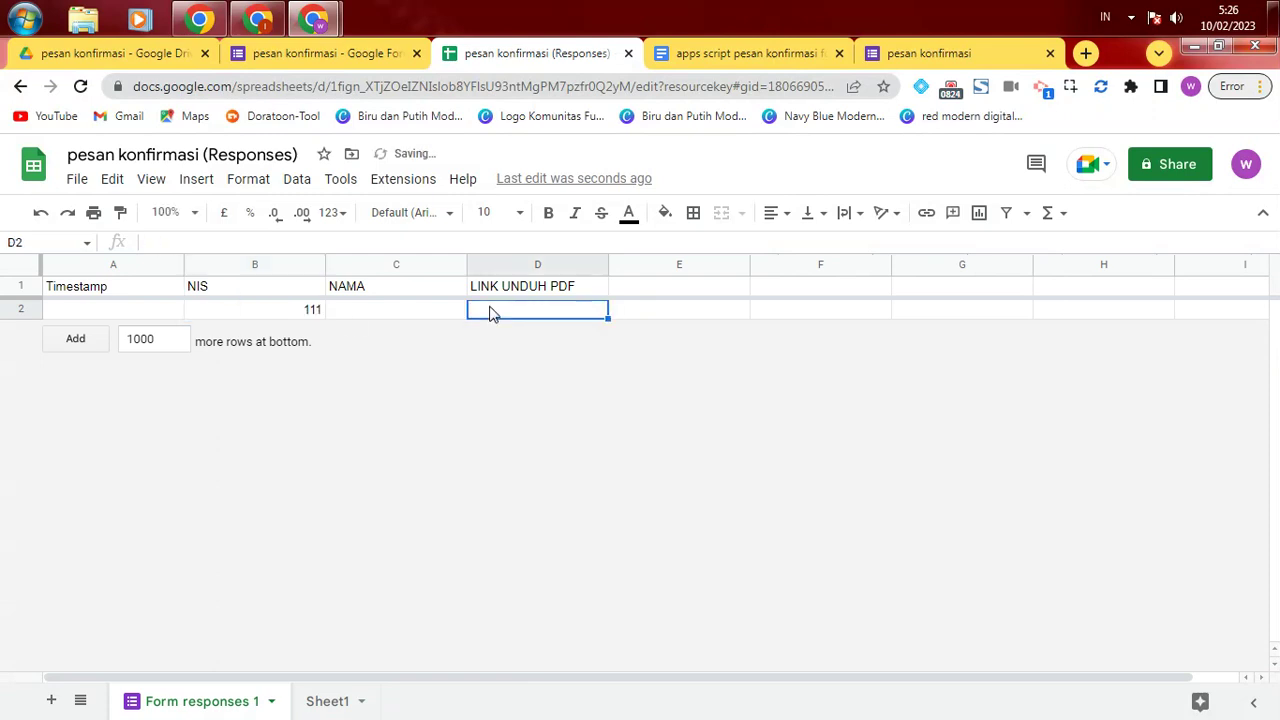
{"action": "type", "text": "=V"}
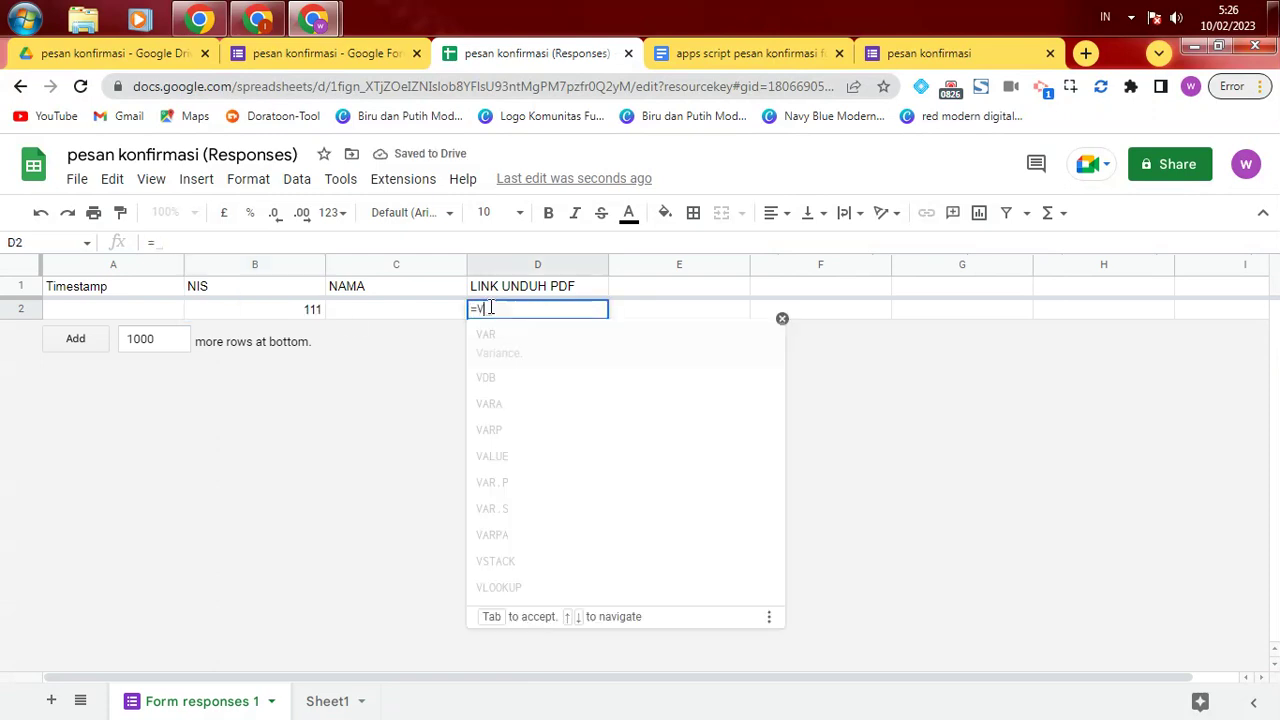
{"action": "type", "text": "LOOKUP"}
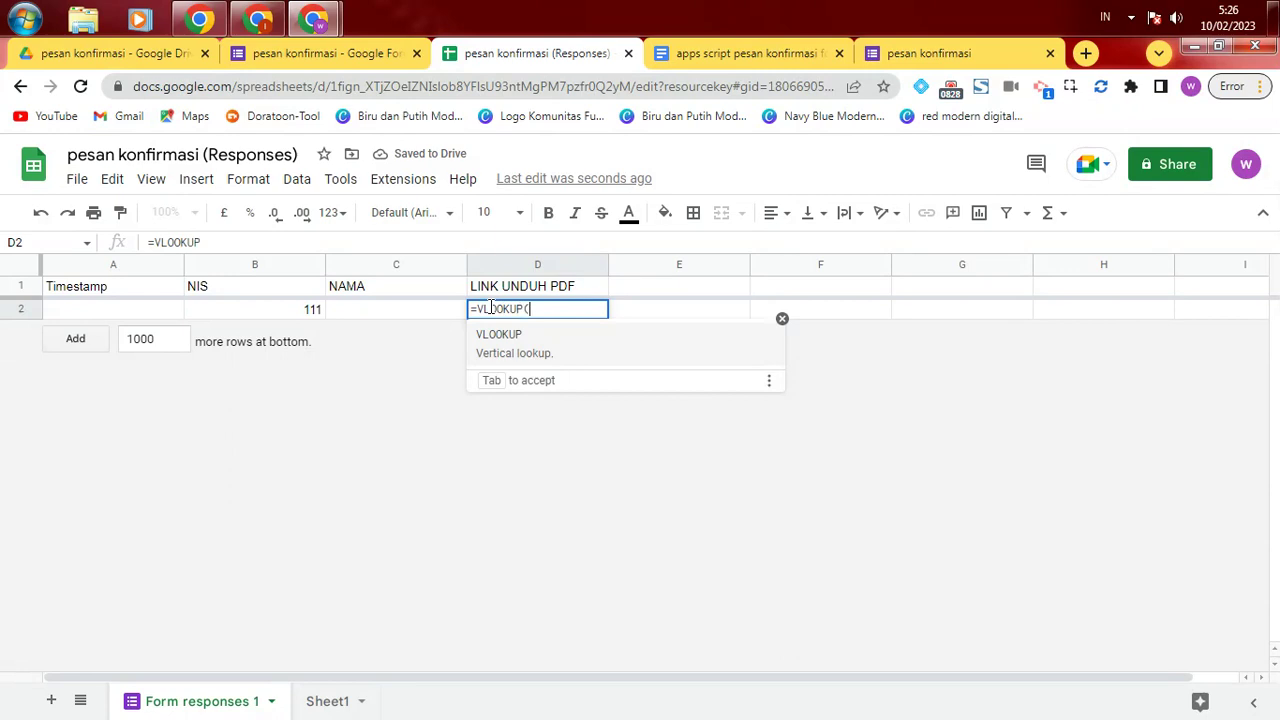
{"action": "type", "text": "("}
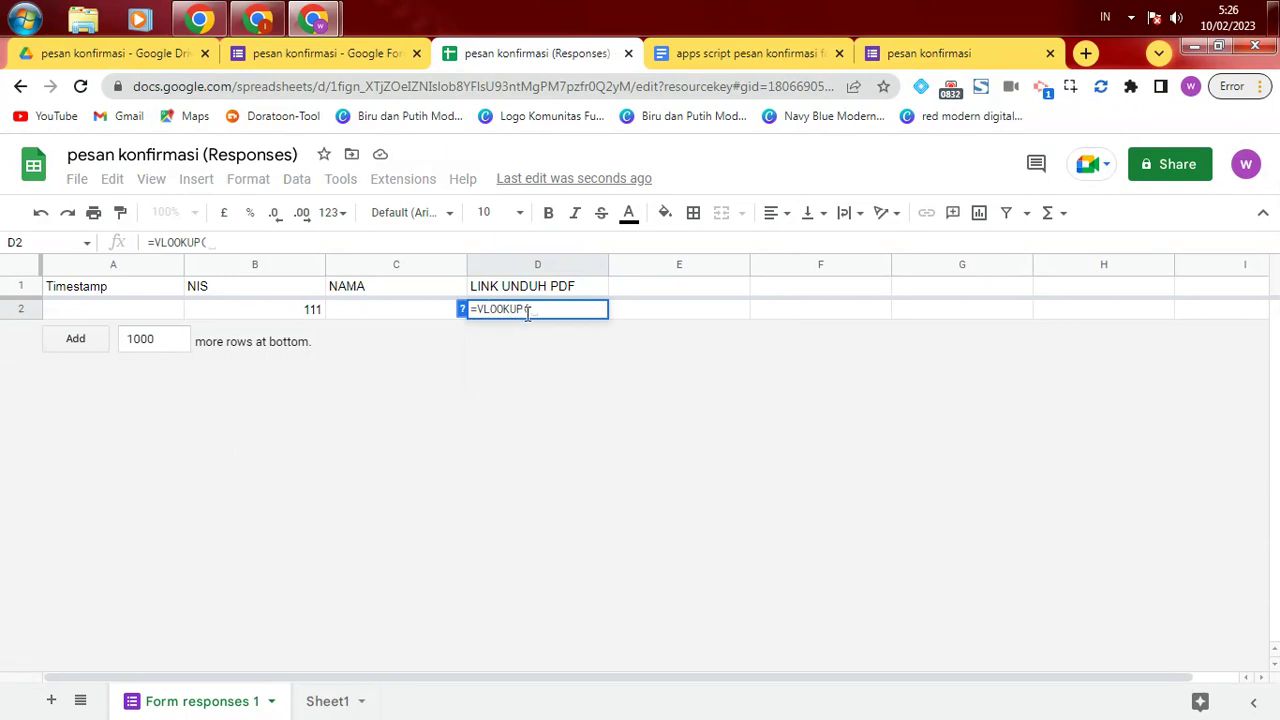
{"action": "left_click", "coordinate": [294, 311]}
{"action": "type", "text": ";DATA"}
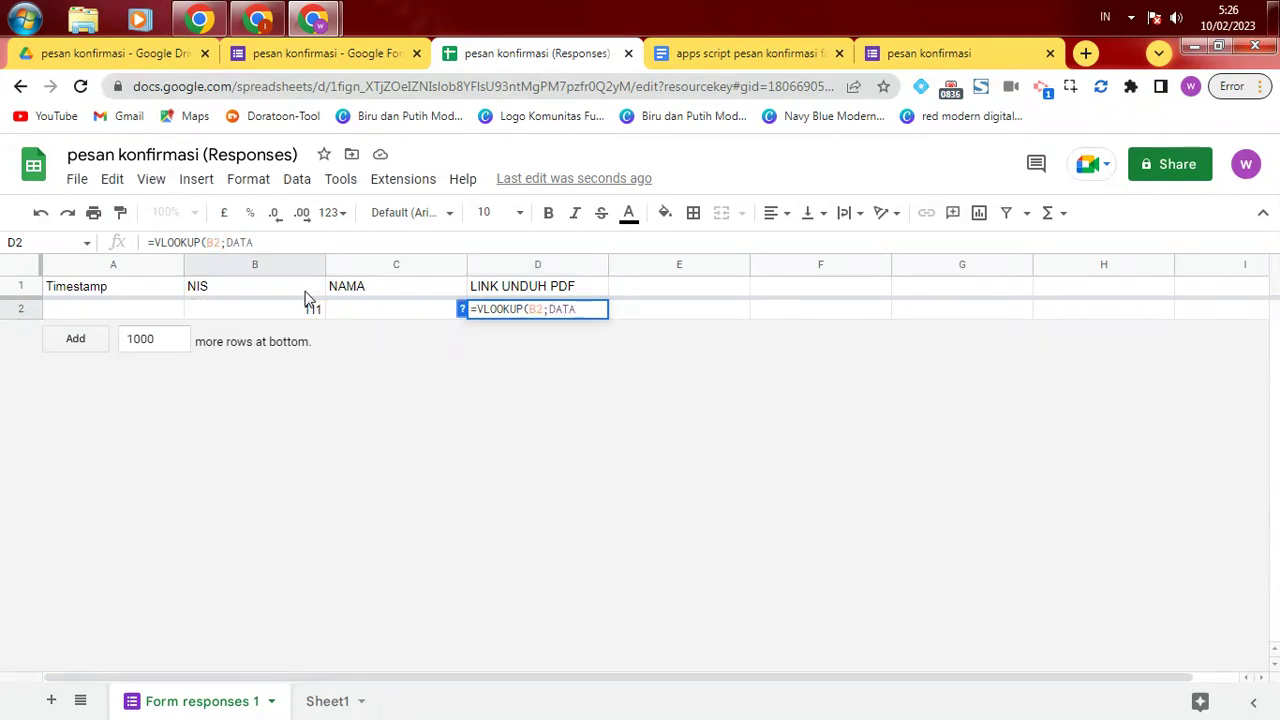
{"action": "type", "text": ";"}
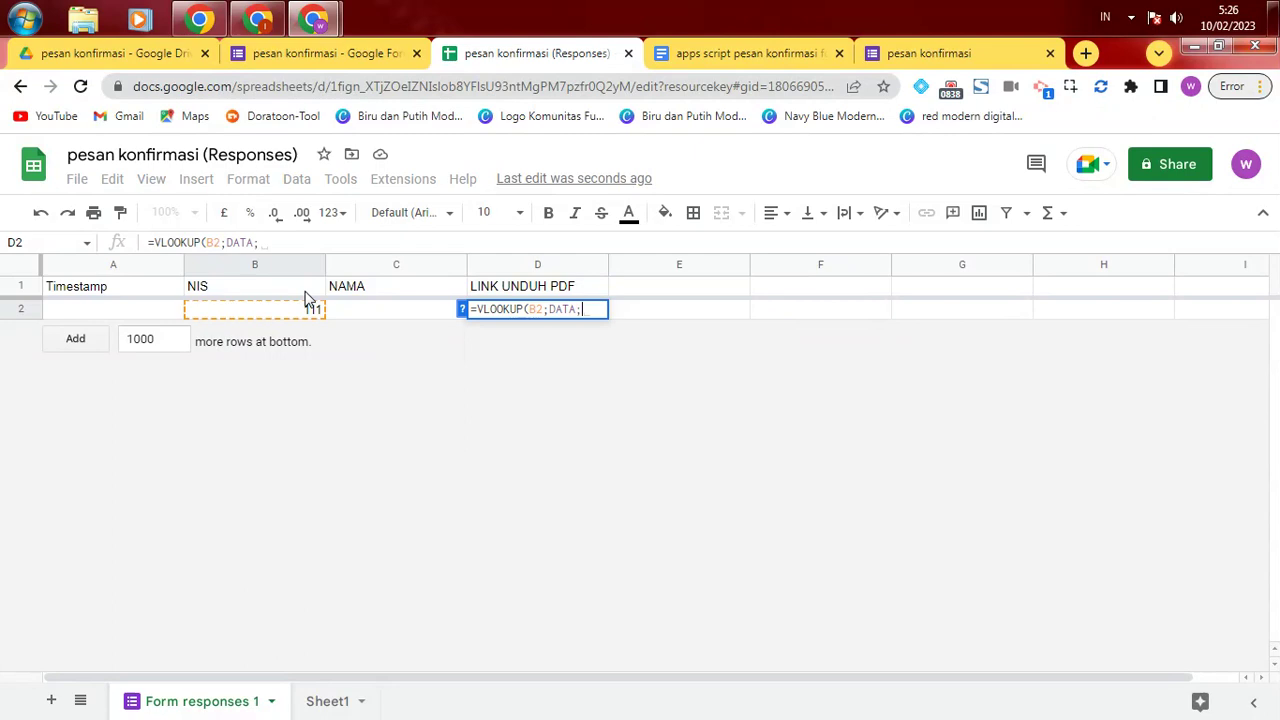
{"action": "type", "text": "2"}
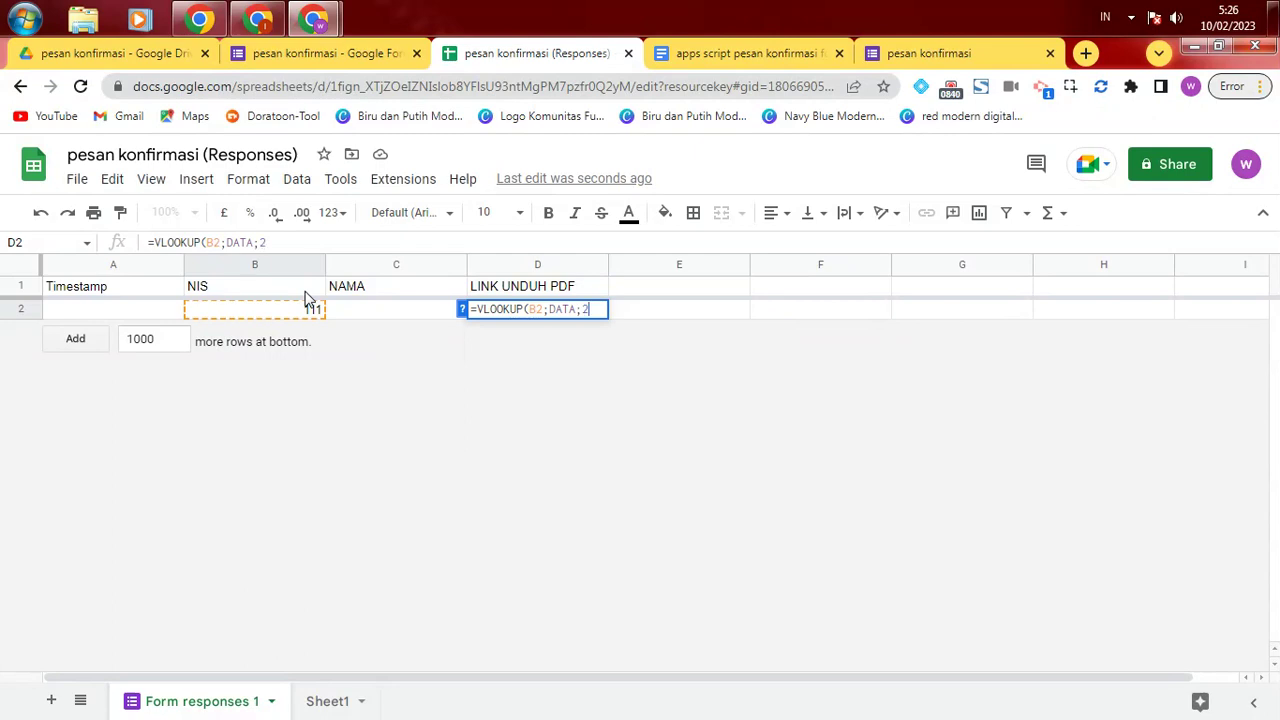
{"action": "type", "text": ";FALSE"}
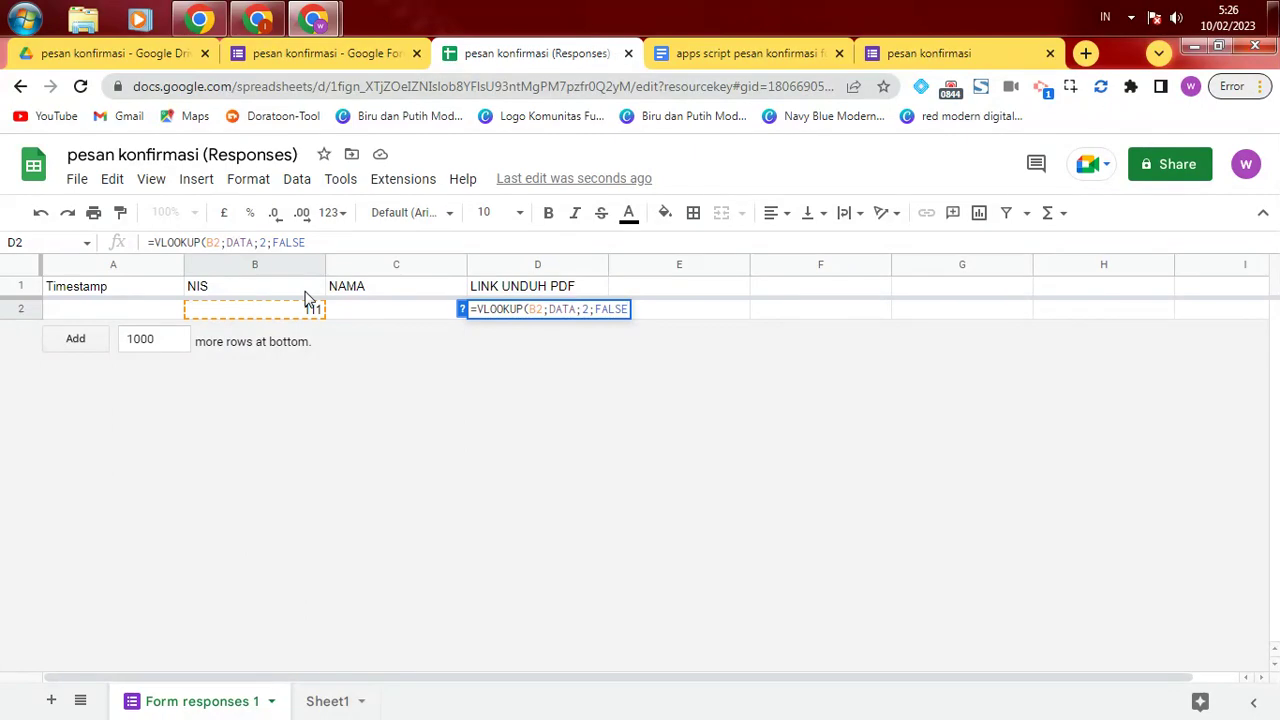
{"action": "type", "text": ")"}
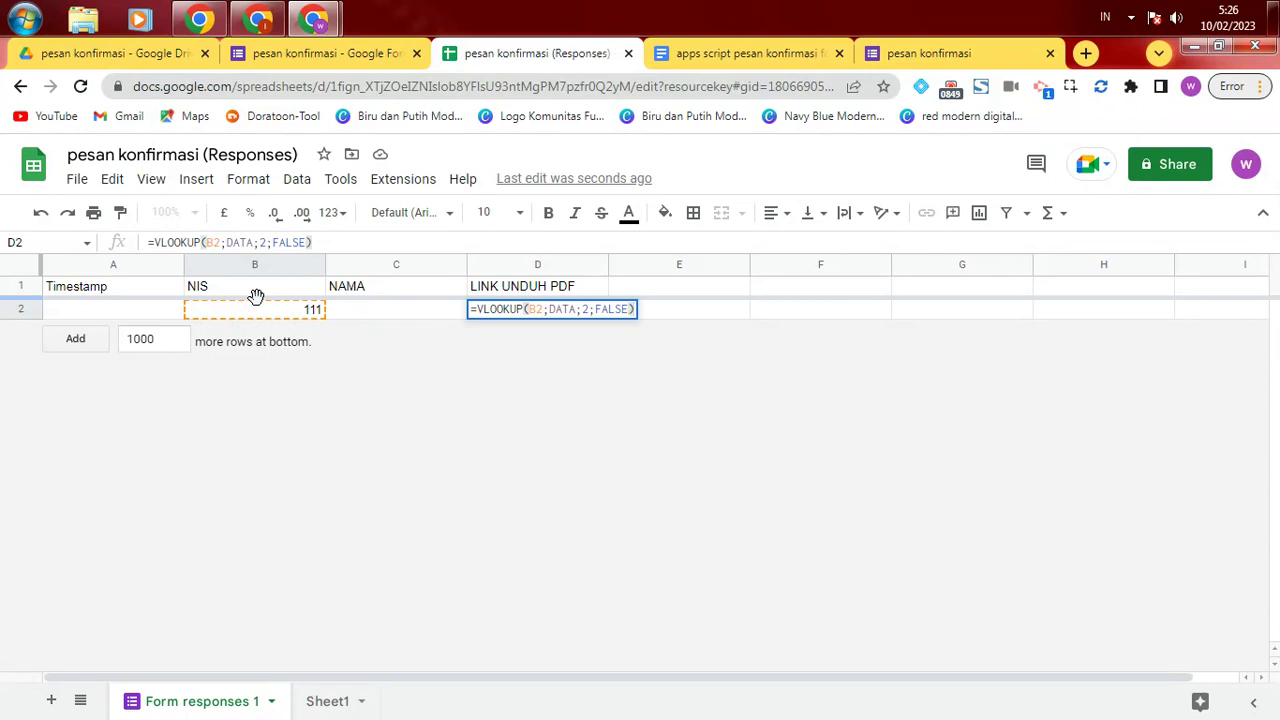
Step: Wrap D2's lookup in ArrayFormula and extend its search key to B2:B
{"action": "key", "text": "ctrl+shift+Return"}
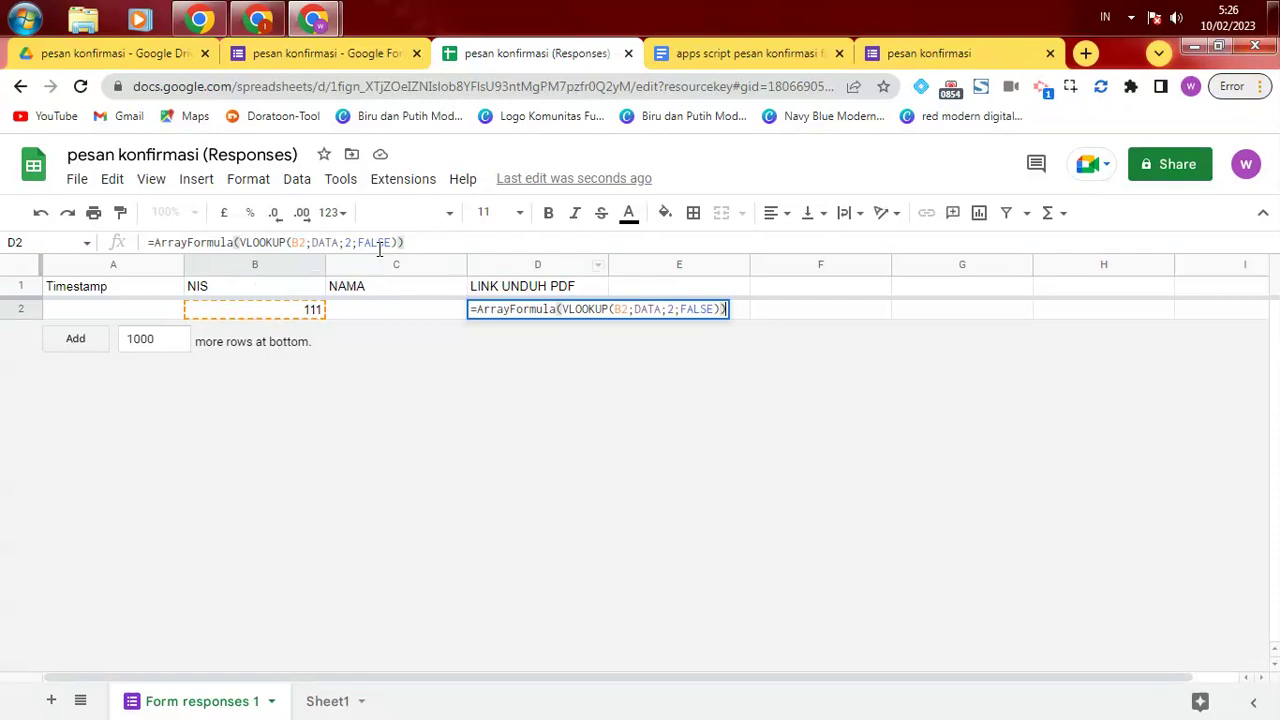
{"action": "left_click", "coordinate": [308, 242]}
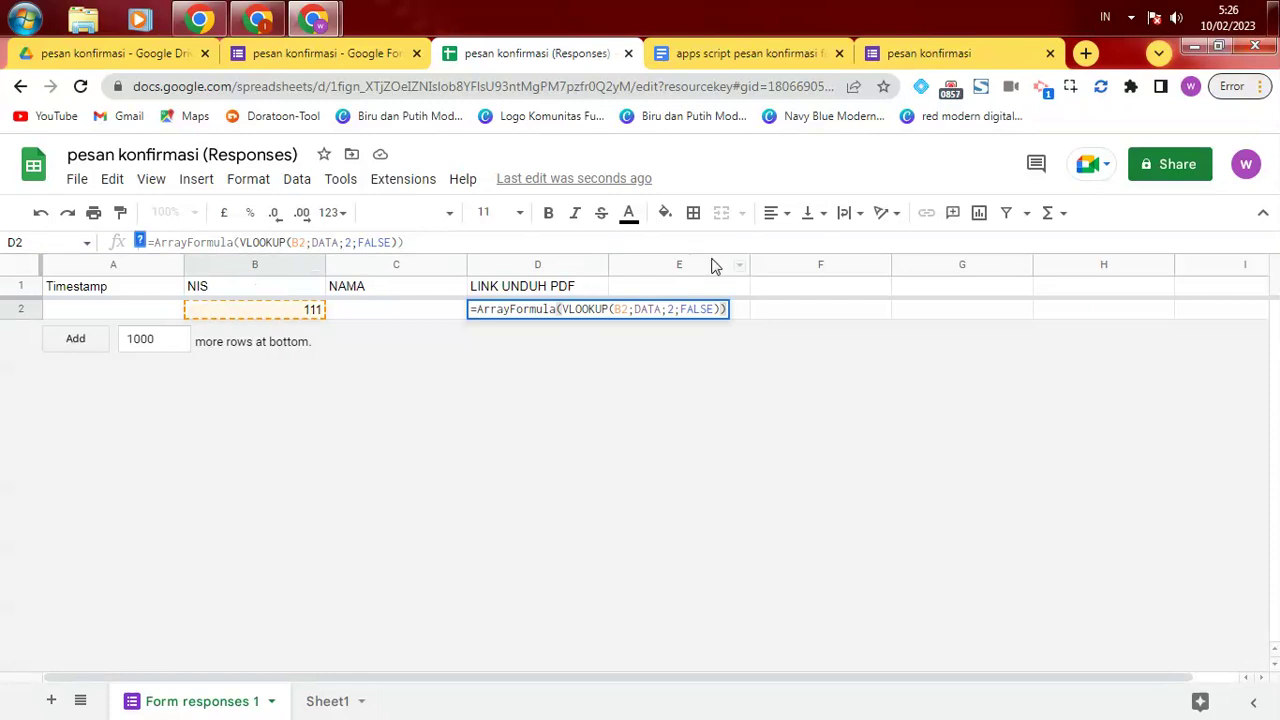
{"action": "type", "text": ":B"}
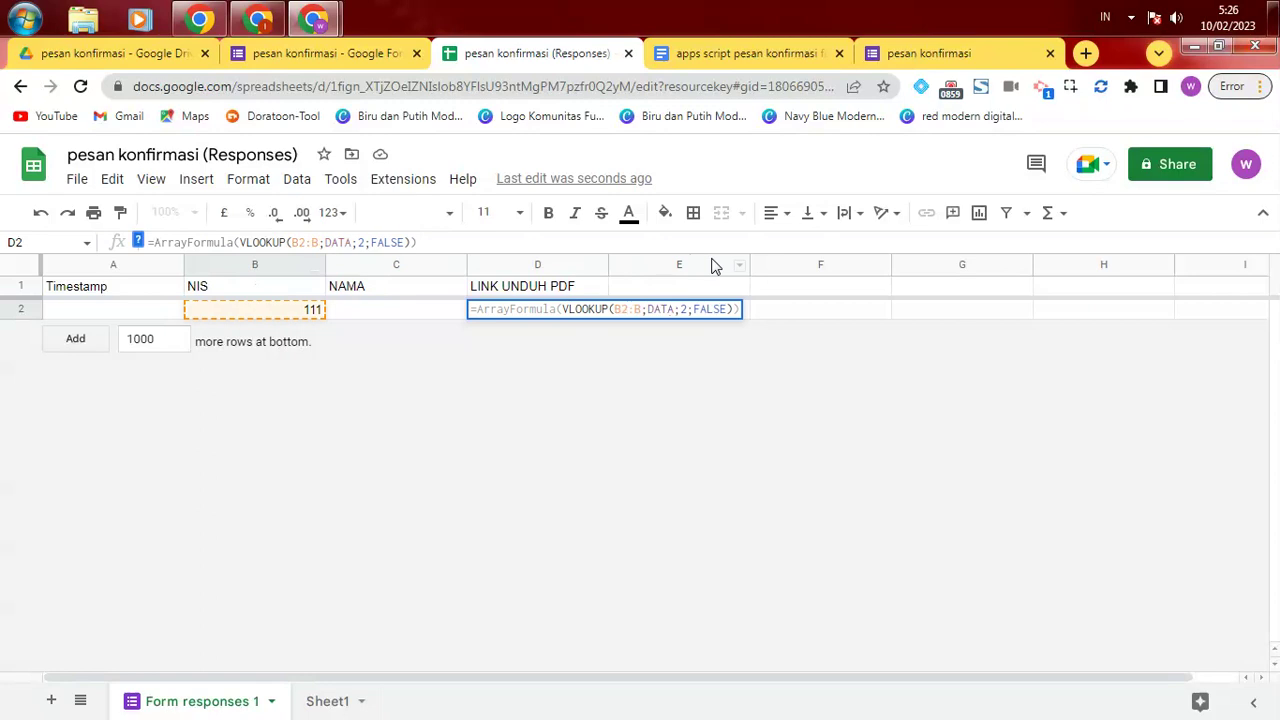
{"action": "left_click", "coordinate": [500, 243]}
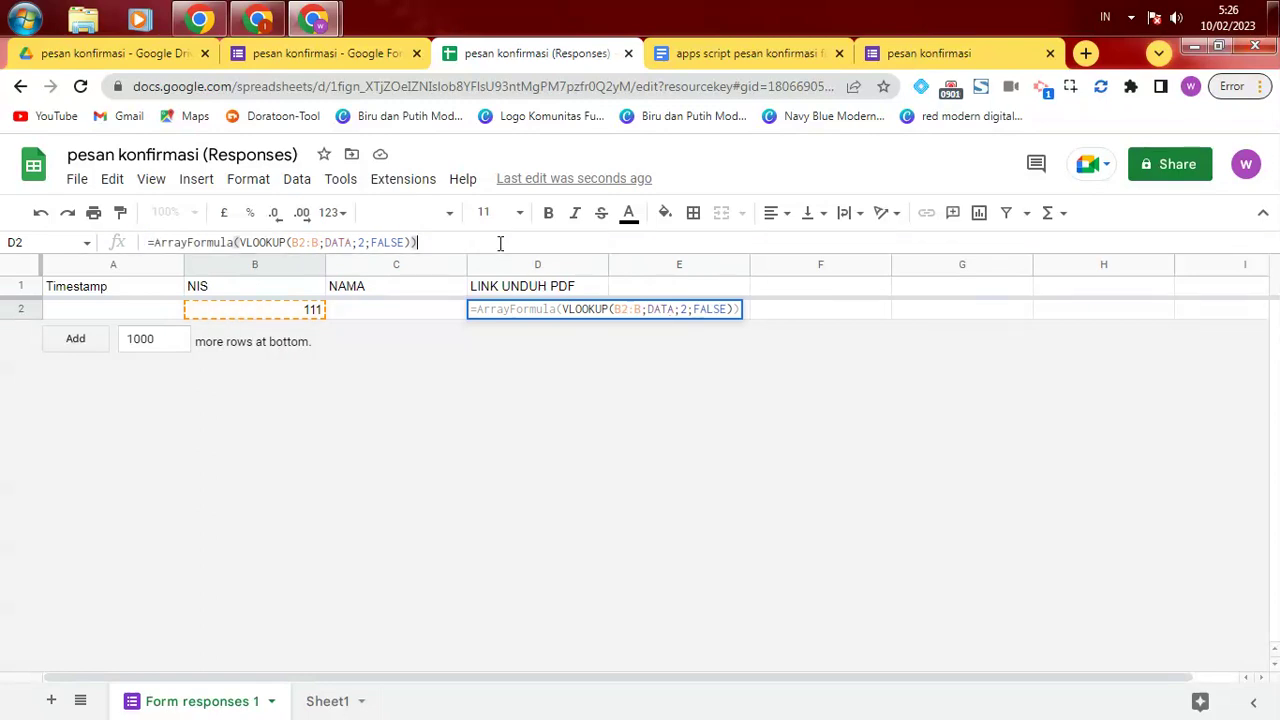
{"action": "key", "text": "Return"}
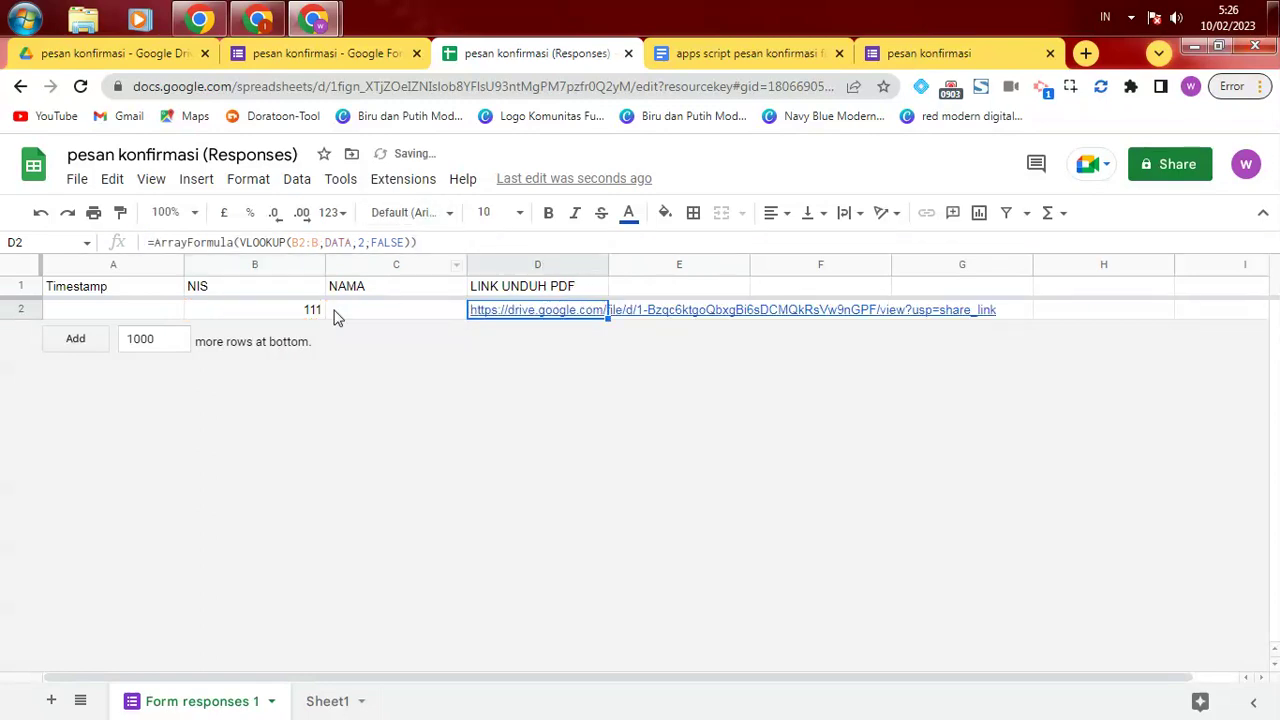
Step: Clear the test NIS from B2 and check the lookup table on Sheet1 before returning to Form responses 1
{"action": "left_click", "coordinate": [295, 312]}
{"action": "key", "text": "Delete"}
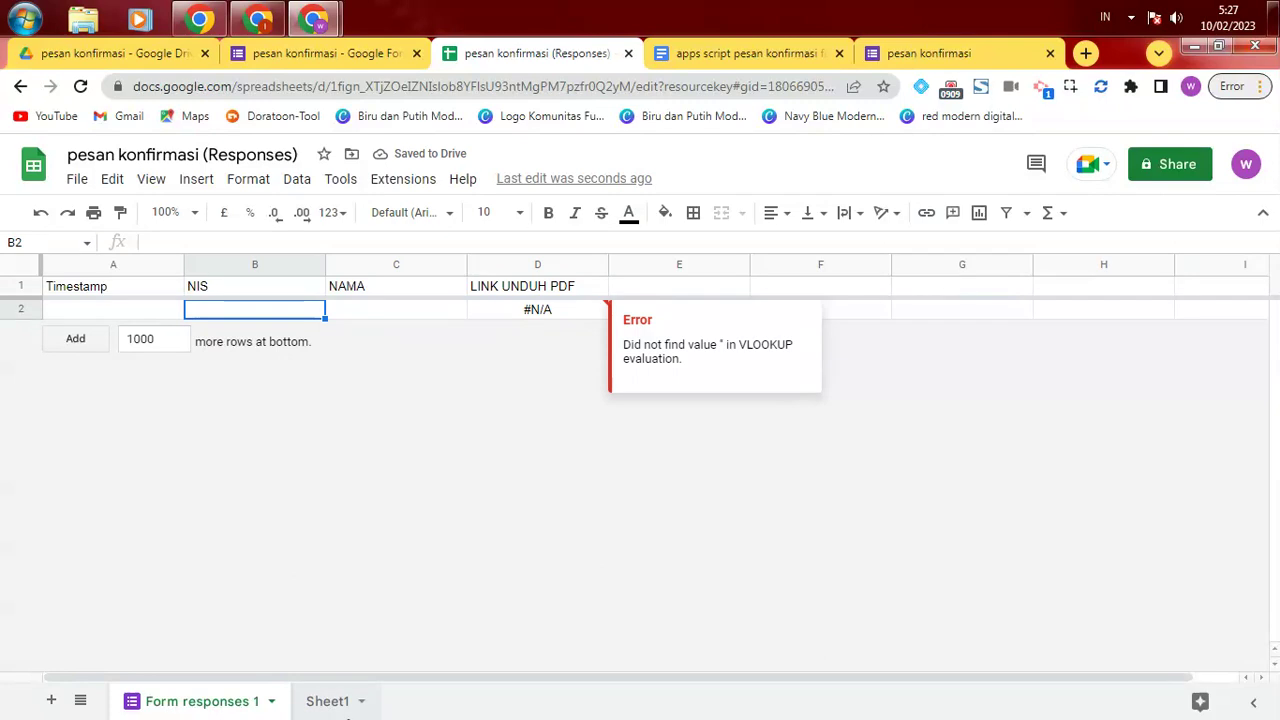
{"action": "left_click", "coordinate": [329, 703]}
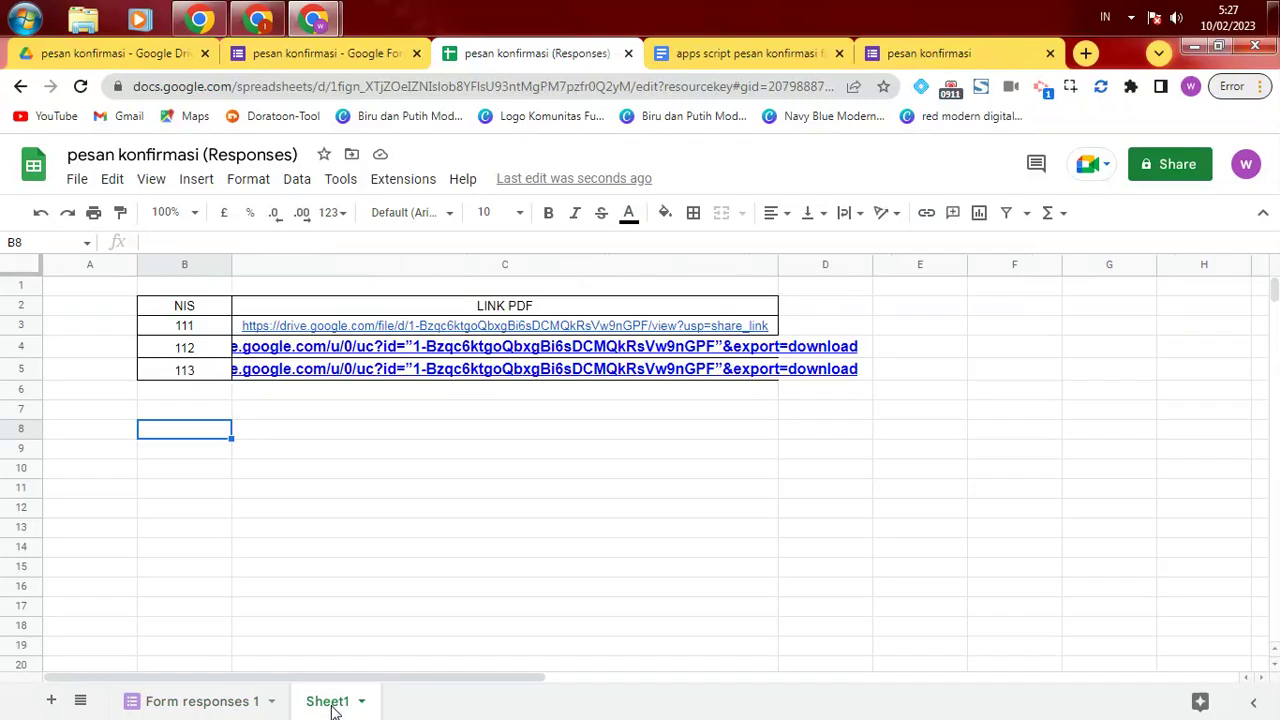
{"action": "left_click", "coordinate": [240, 706]}
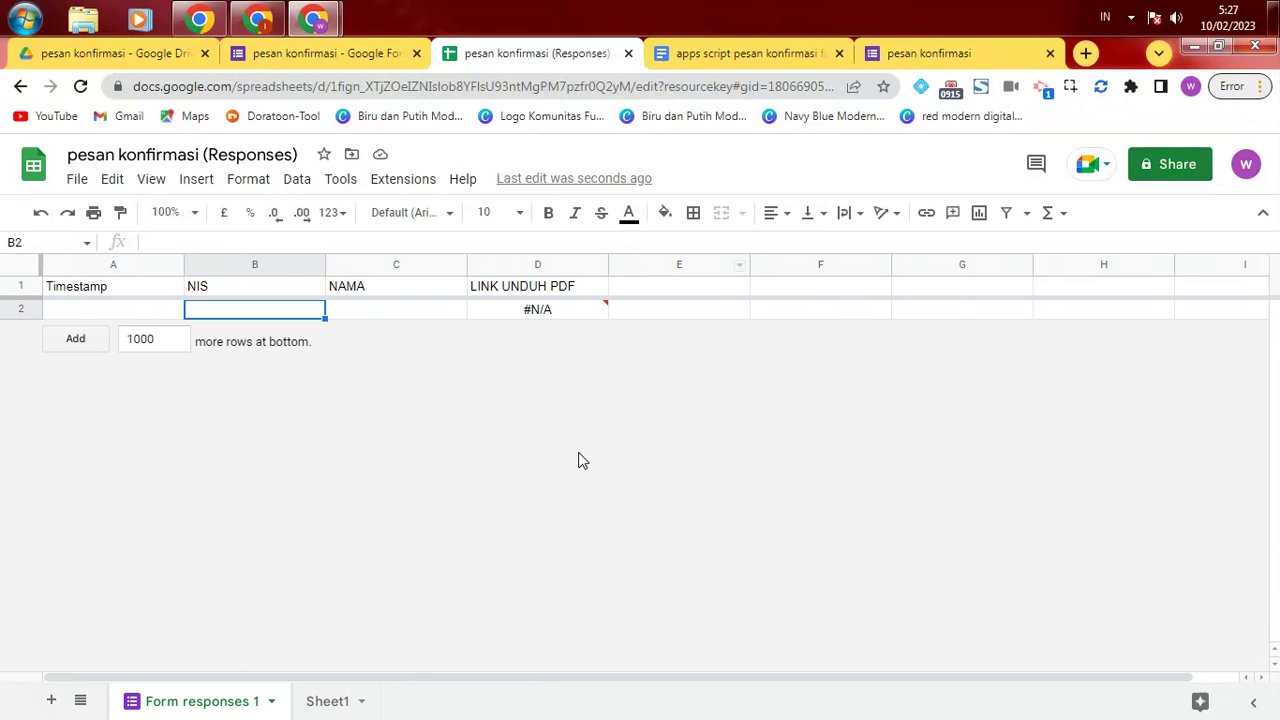
Step: Create an Apps Script project for the spreadsheet, checking the lookup formula's error in D2 while it loads
{"action": "left_click", "coordinate": [403, 180]}
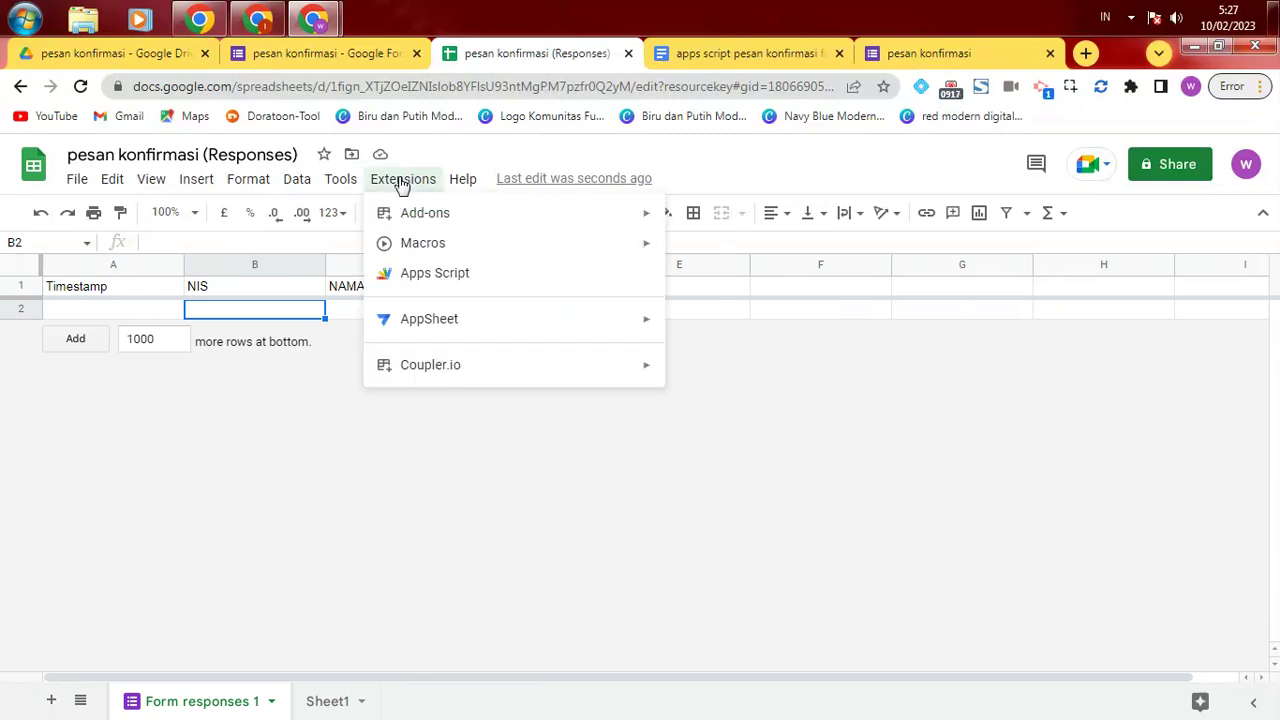
{"action": "left_click", "coordinate": [426, 272]}
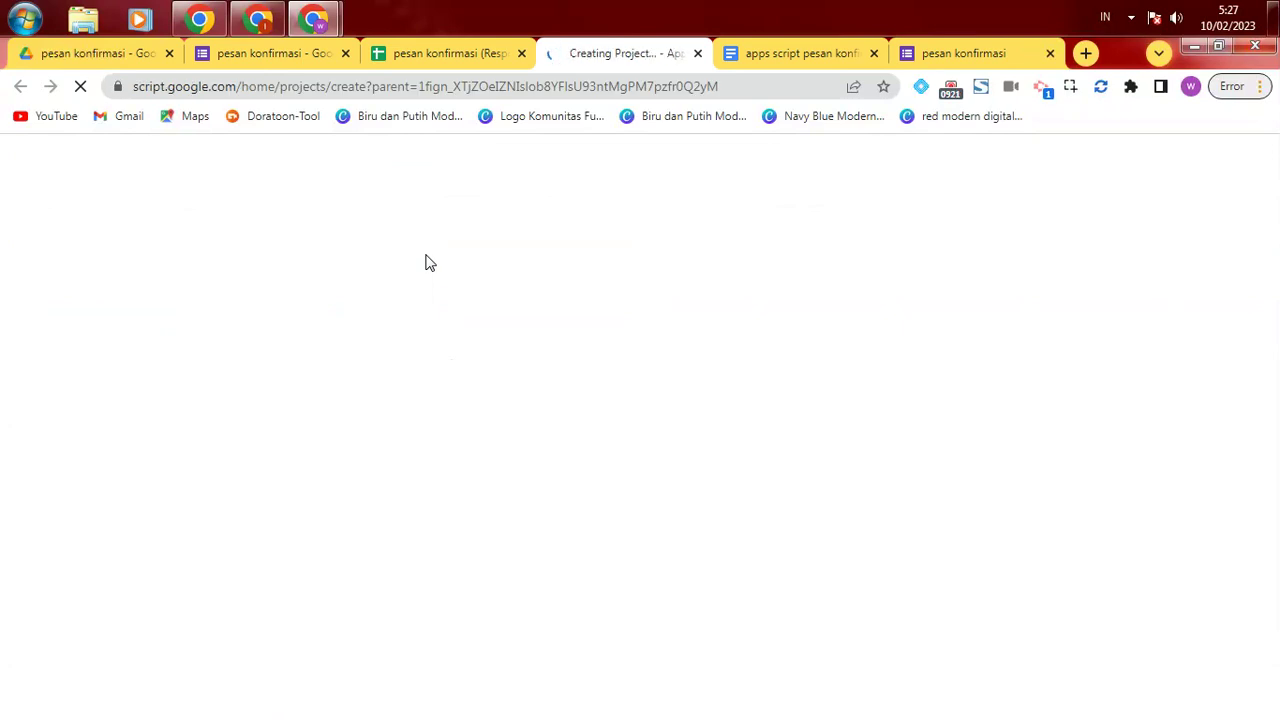
{"action": "left_click", "coordinate": [434, 53]}
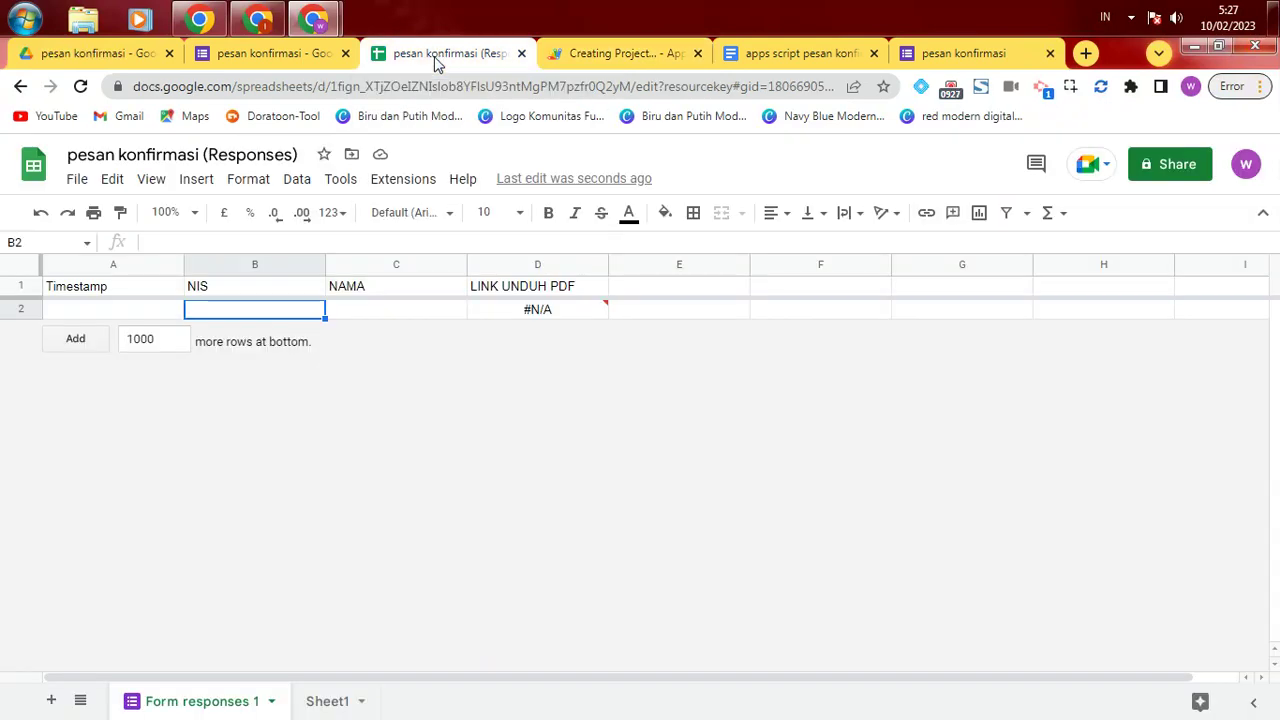
{"action": "left_click", "coordinate": [562, 316]}
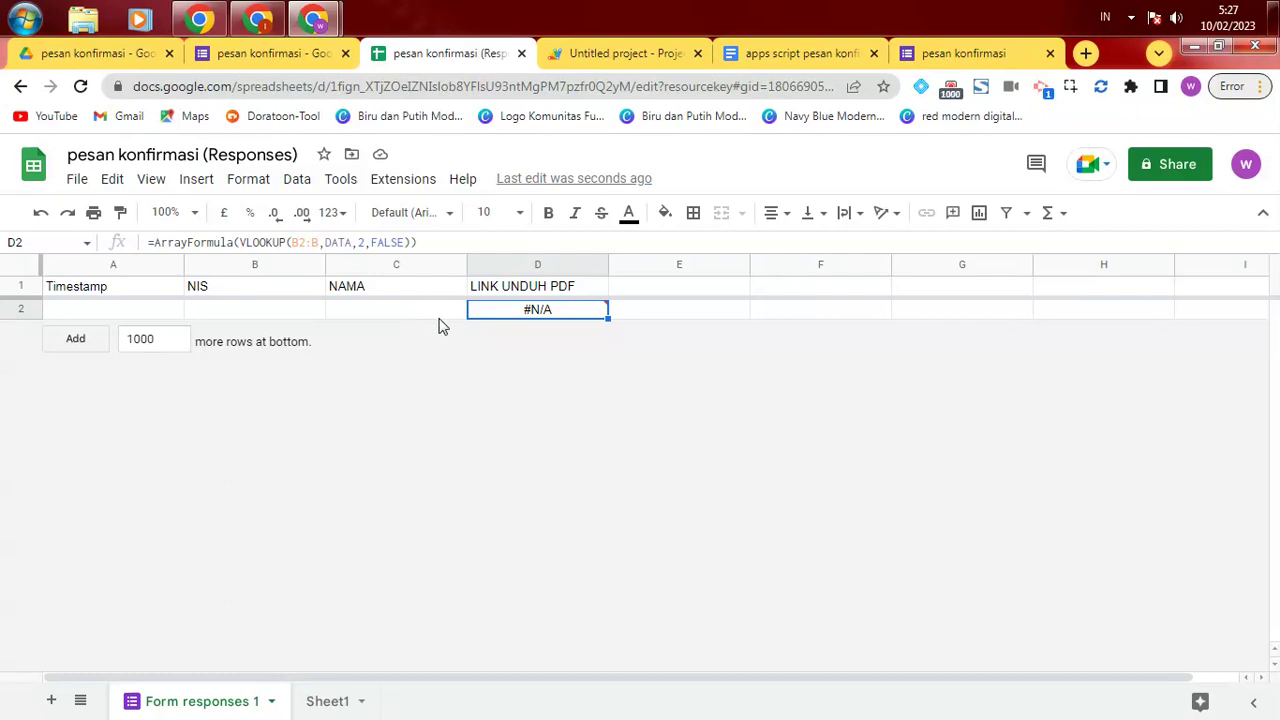
{"action": "mouse_move", "coordinate": [562, 316]}
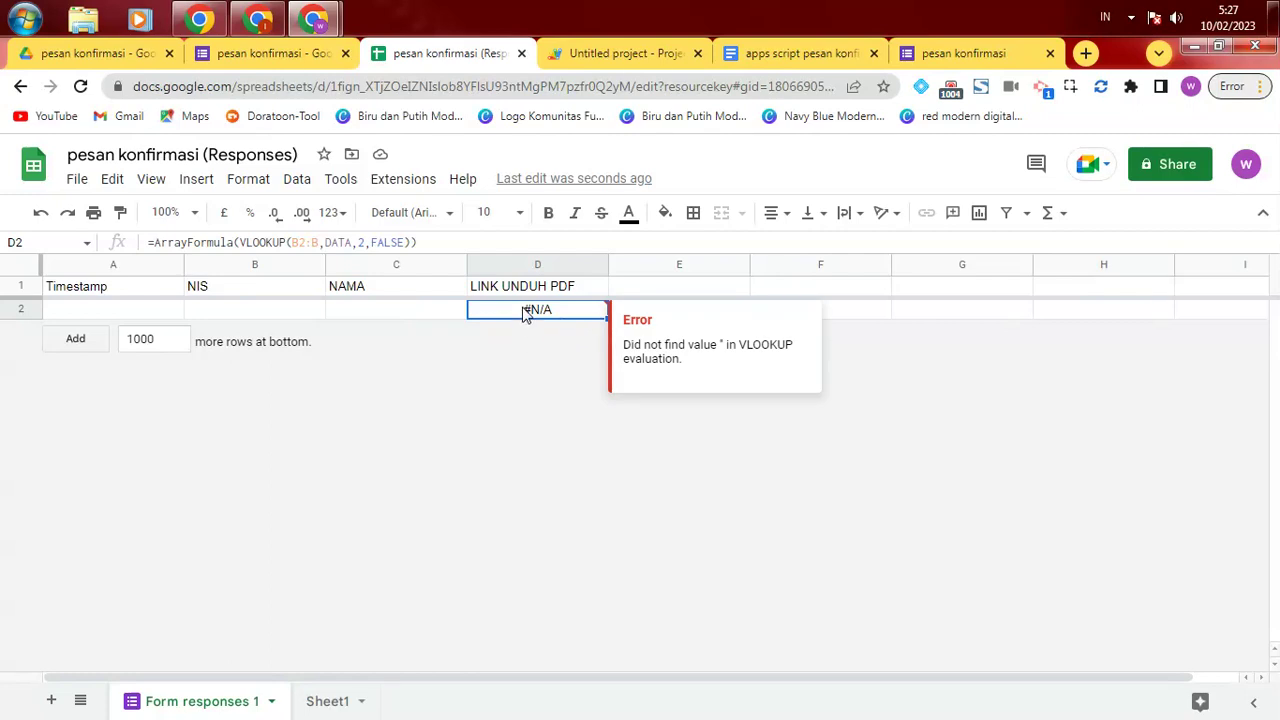
{"action": "left_click", "coordinate": [628, 50]}
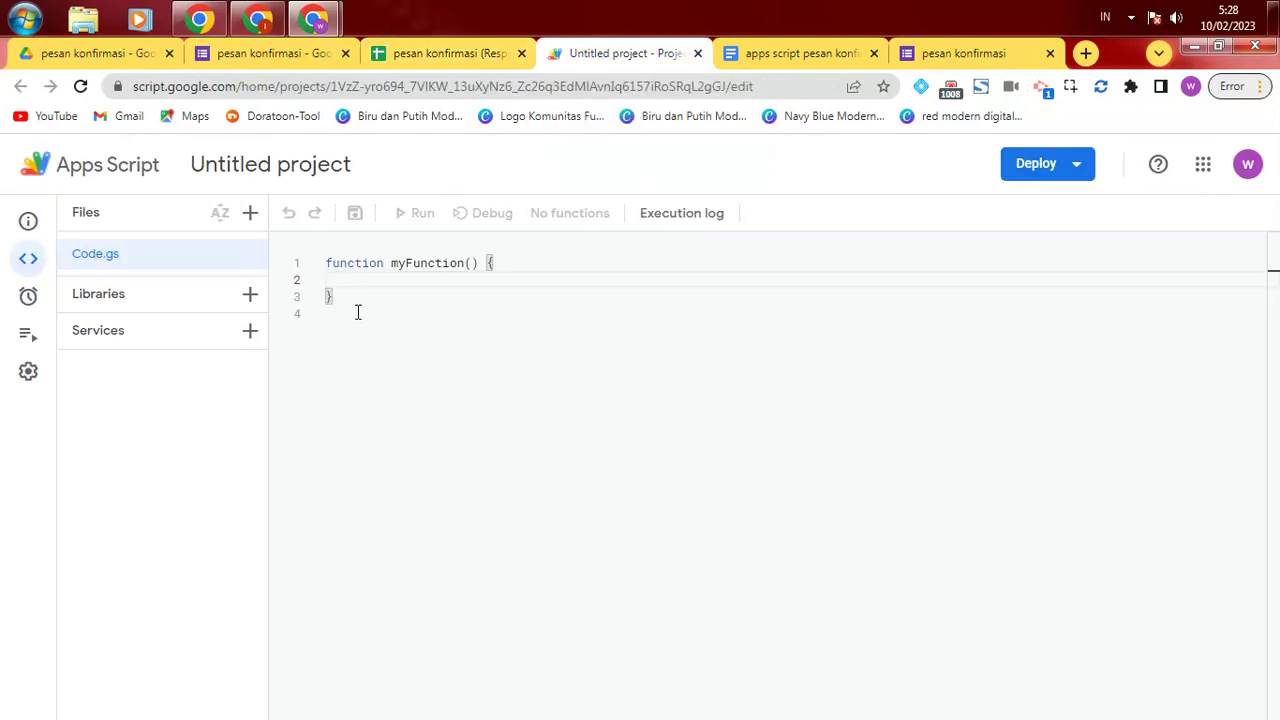
Step: Copy the complete doGet function, through its closing brace, from the "apps script pesan konfirmasi form" document
{"action": "left_click", "coordinate": [767, 53]}
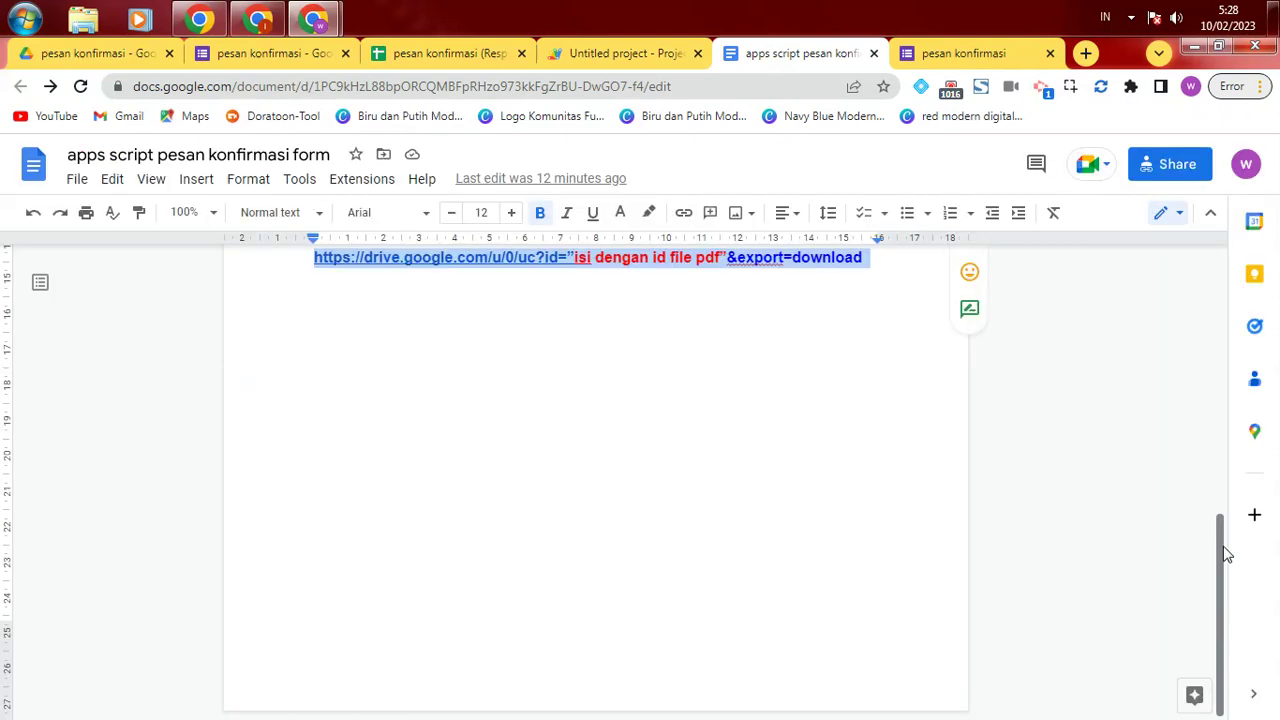
{"action": "left_click_drag", "start_coordinate": [1222, 556], "coordinate": [1240, 290]}
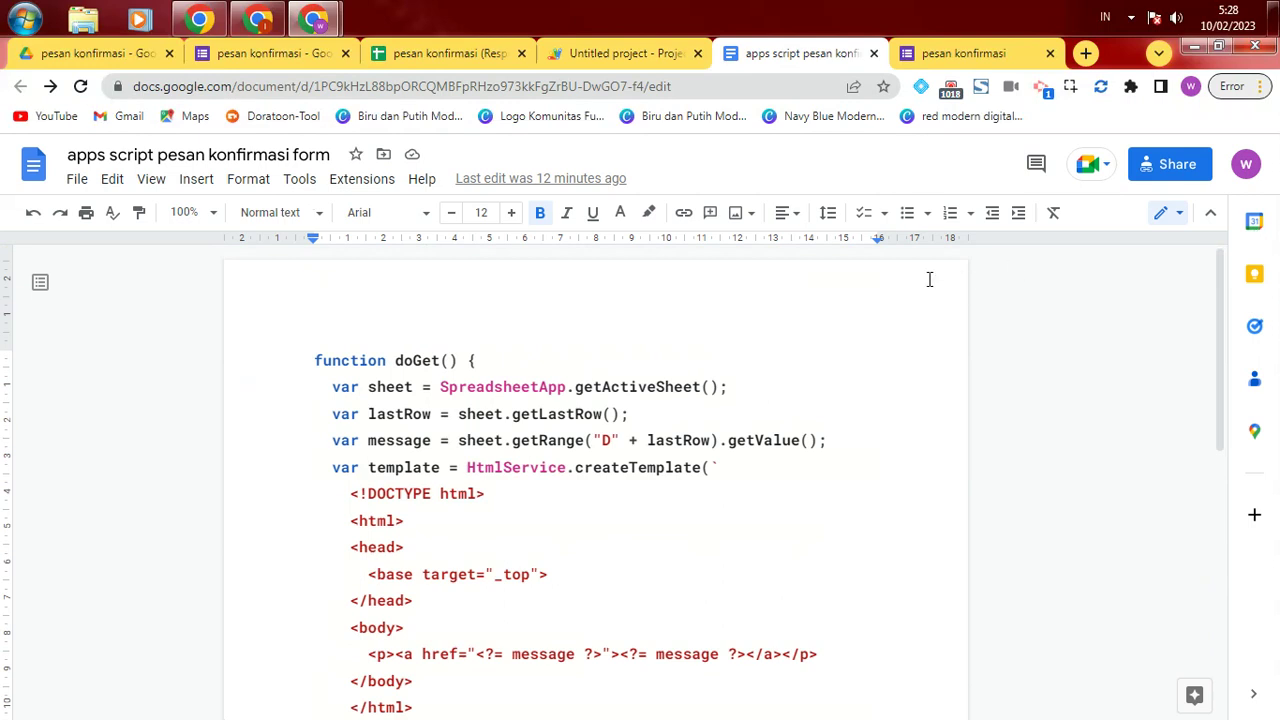
{"action": "left_click_drag", "start_coordinate": [313, 362], "coordinate": [533, 715]}
{"action": "key", "text": "ctrl+c"}
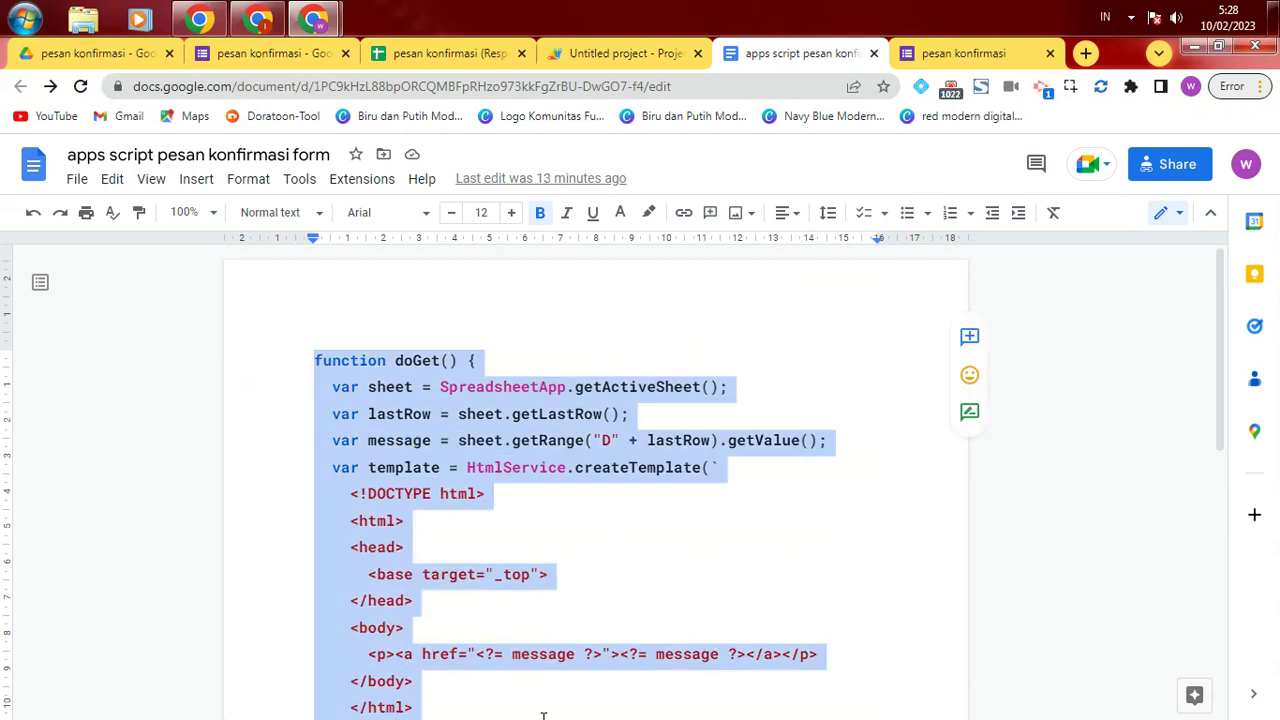
{"action": "scroll", "coordinate": [512, 573], "scroll_direction": "down", "scroll_amount": 4}
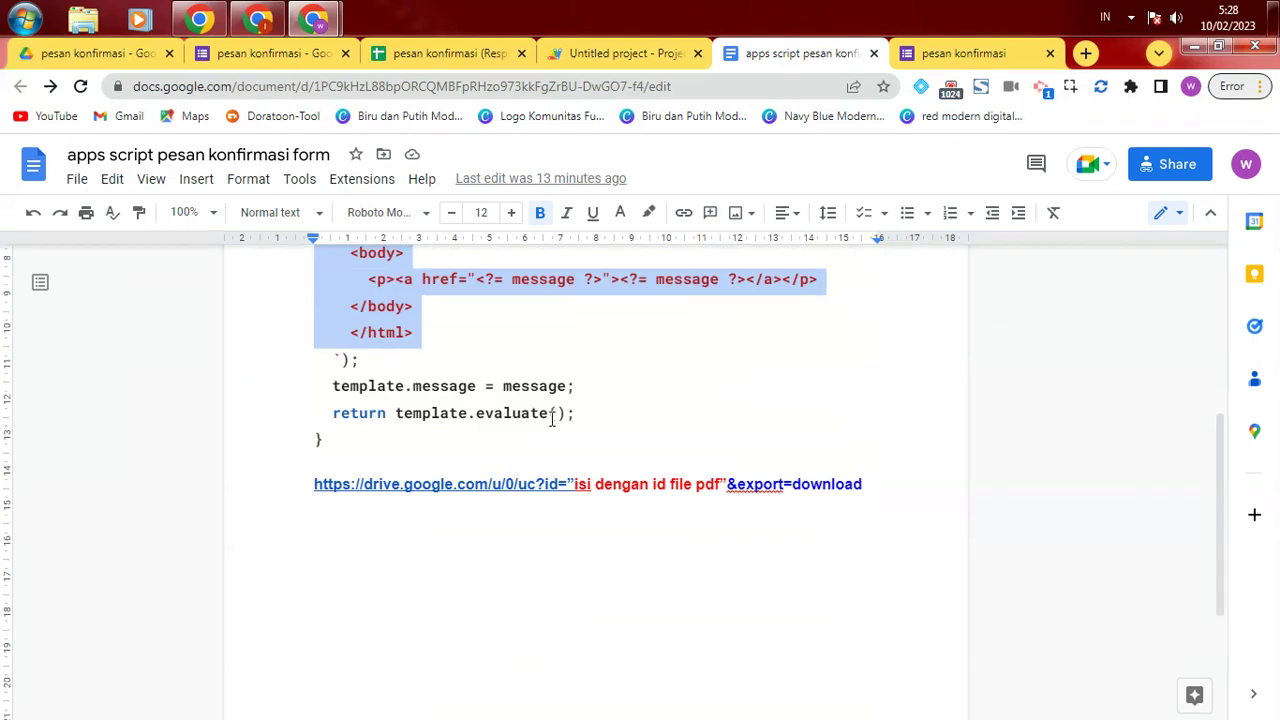
{"action": "left_click", "coordinate": [365, 455], "text": "shift"}
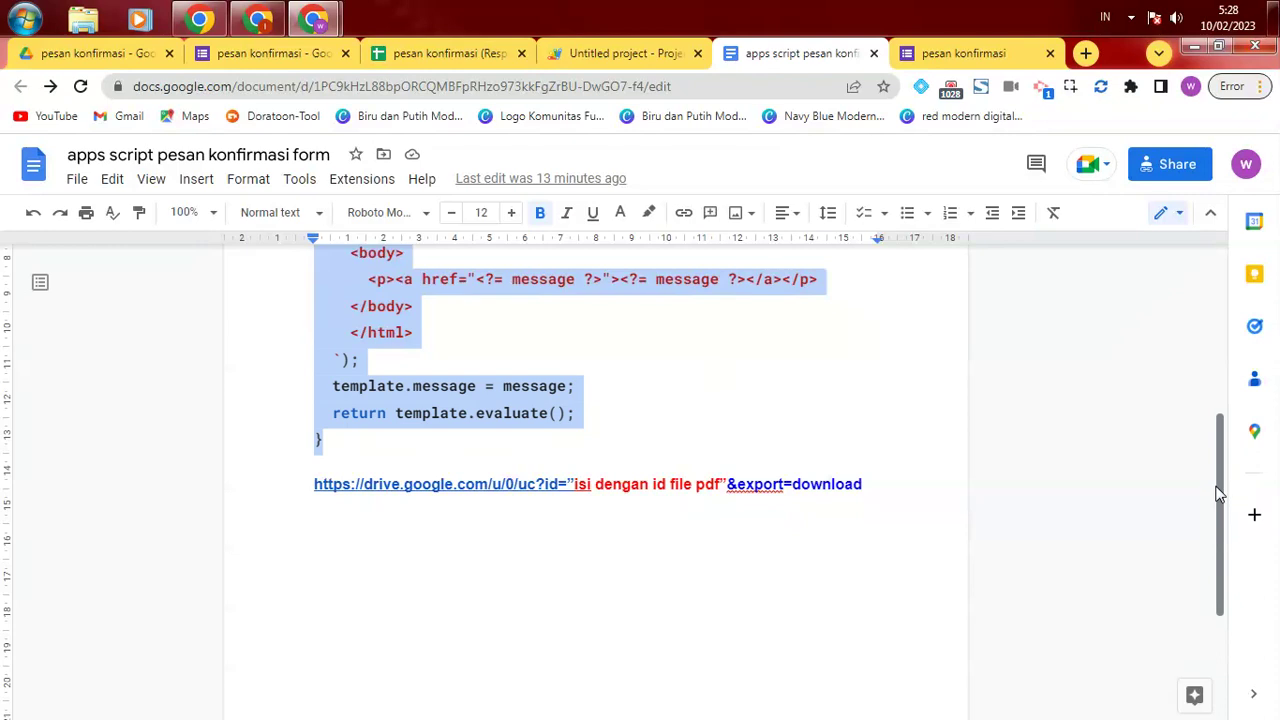
{"action": "left_click_drag", "start_coordinate": [1217, 461], "coordinate": [1218, 297]}
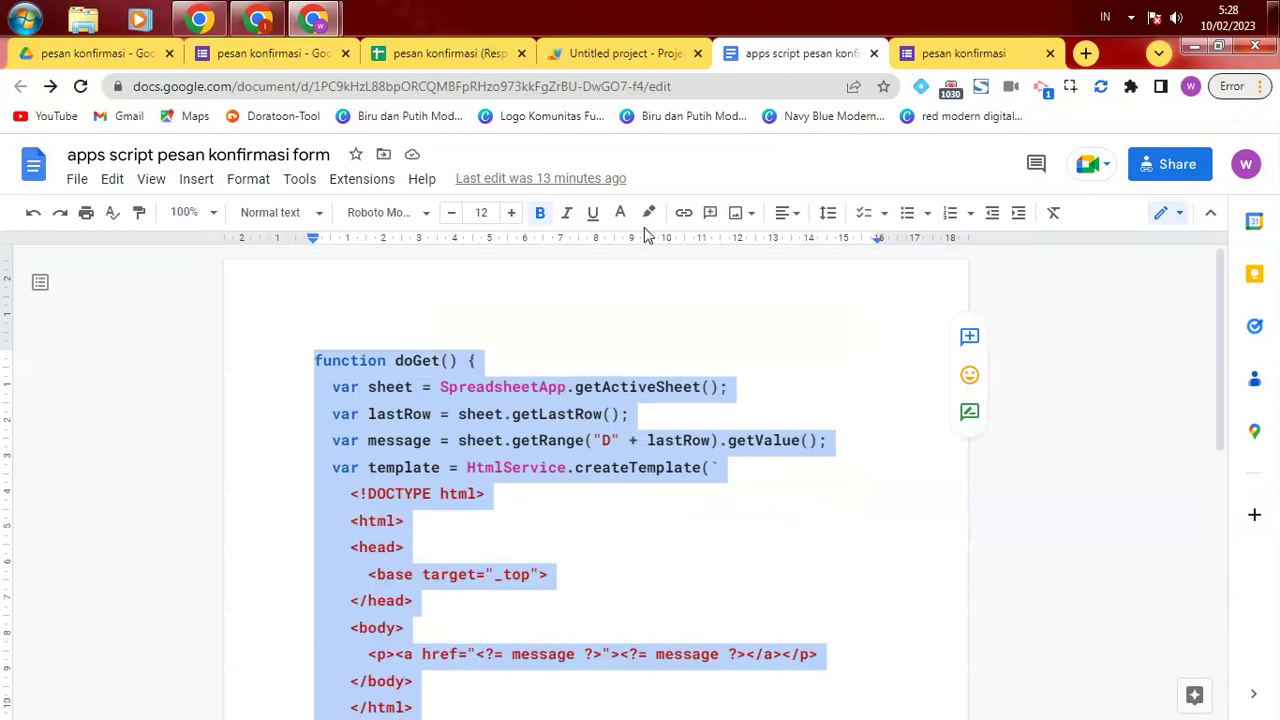
{"action": "right_click", "coordinate": [417, 422]}
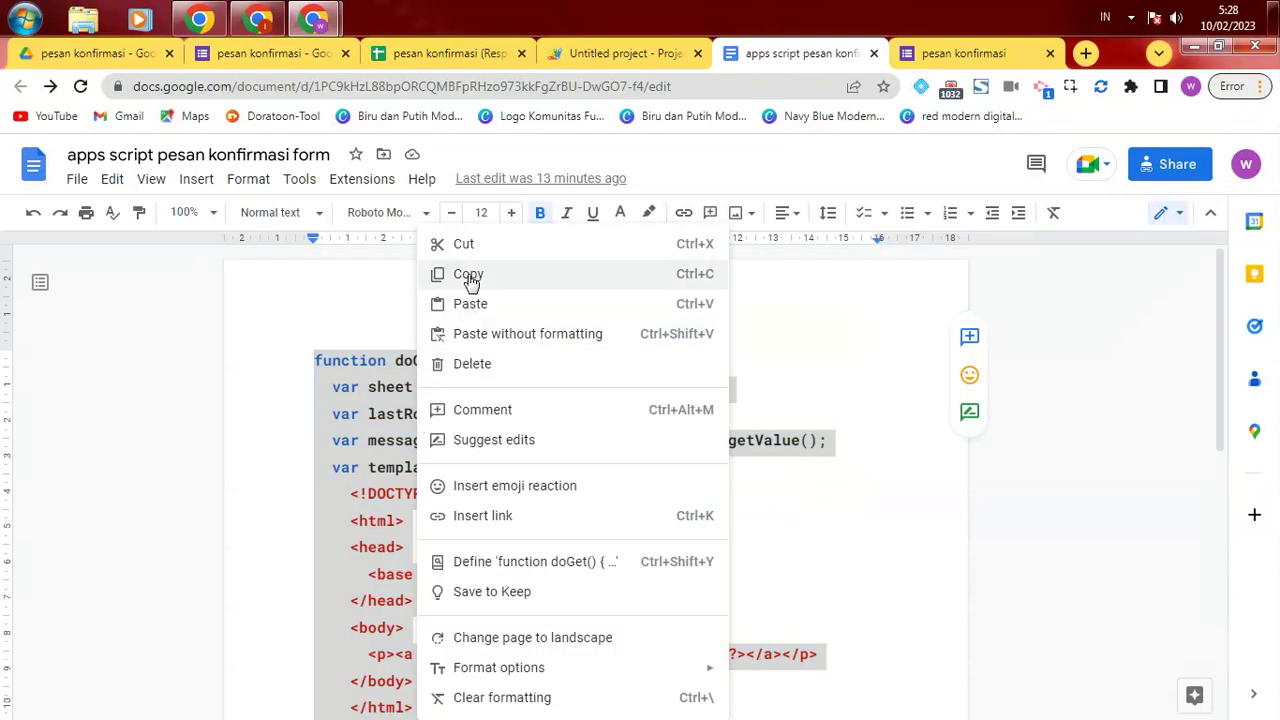
{"action": "left_click", "coordinate": [469, 274]}
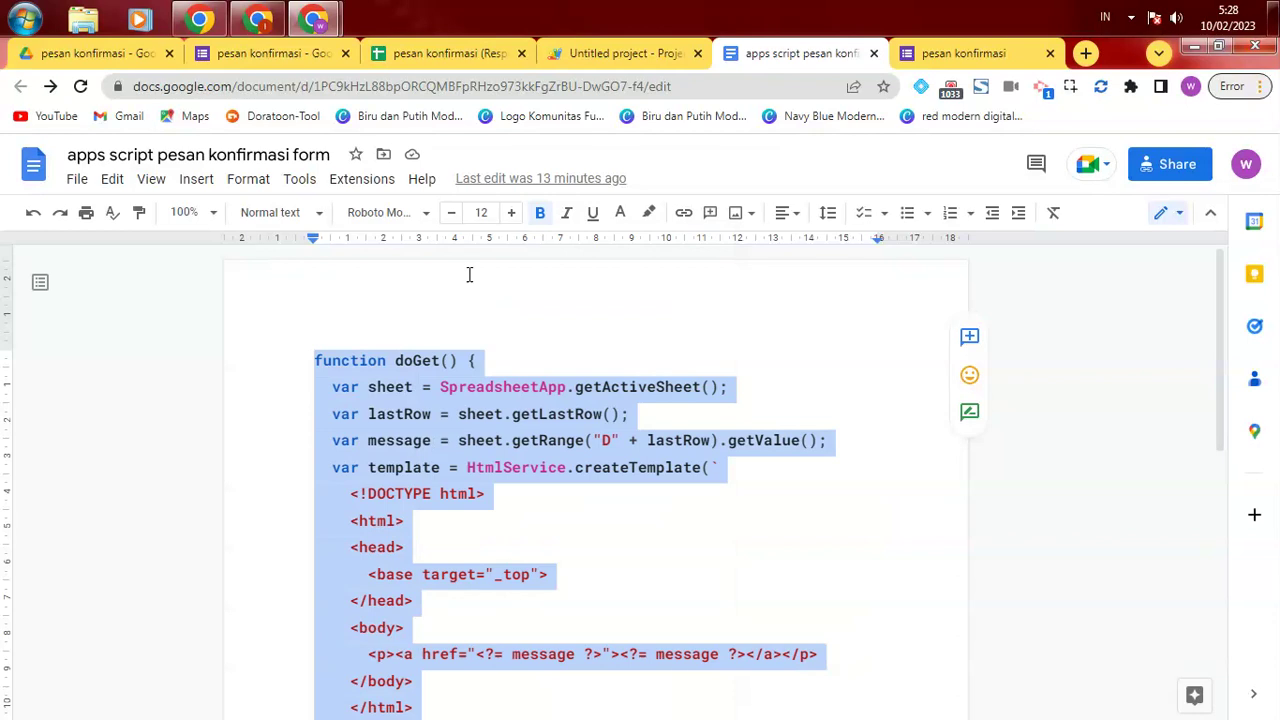
Step: Replace the default myFunction code in the Apps Script project's Code.gs with the copied doGet function
{"action": "left_click", "coordinate": [608, 53]}
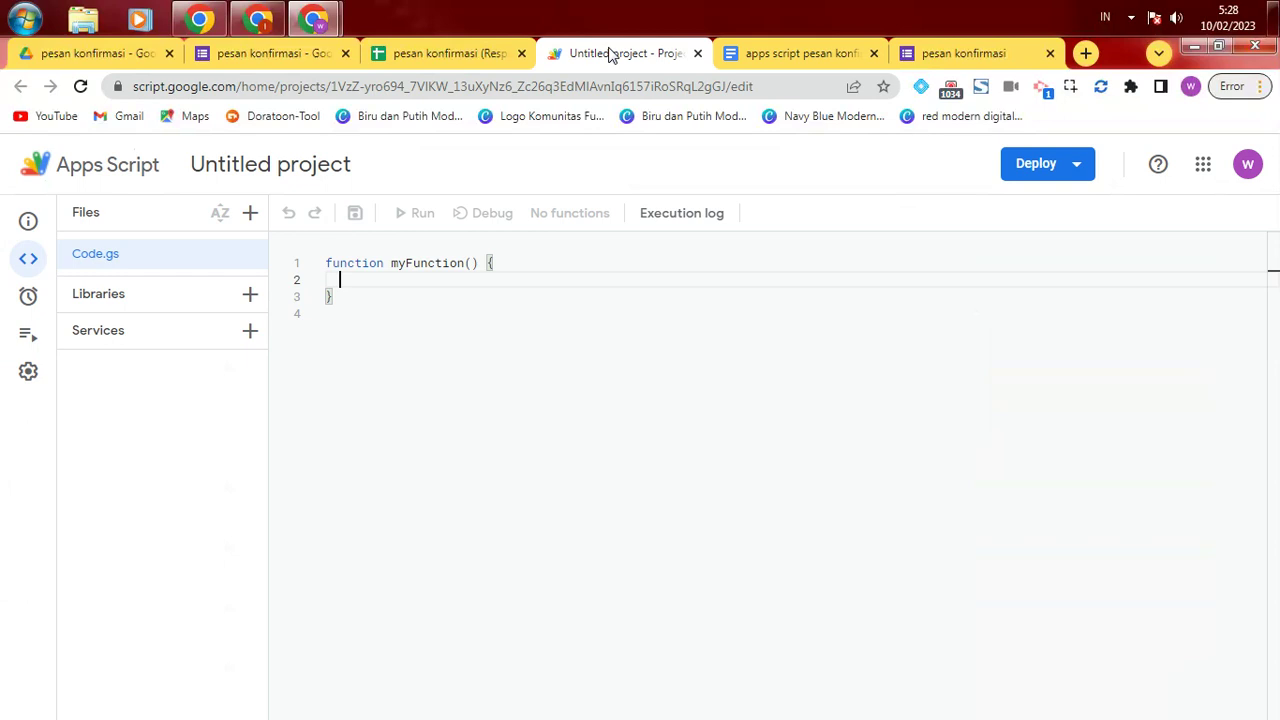
{"action": "key", "text": "ctrl+a"}
{"action": "key", "text": "BackSpace"}
{"action": "key", "text": "ctrl+v"}
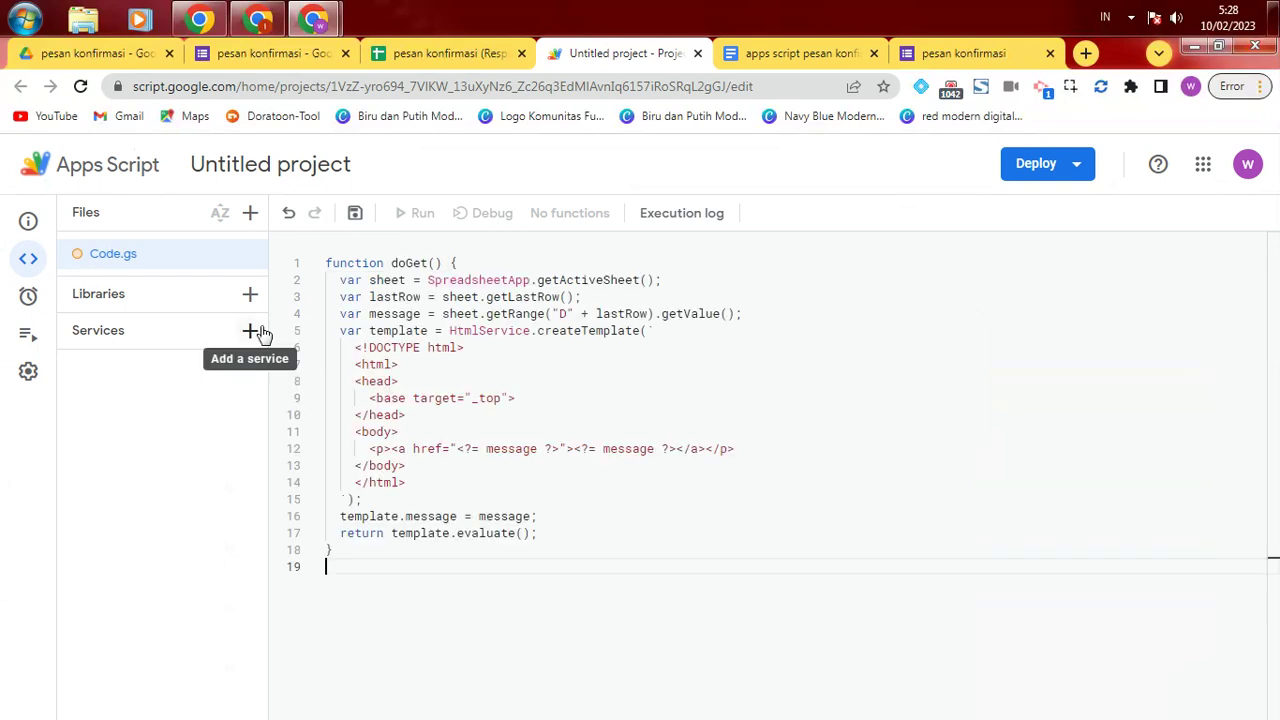
Step: Save Code.gs and compare the "D" column reference in getRange with the LINK UNDUH PDF column of the response sheet
{"action": "left_click", "coordinate": [354, 214]}
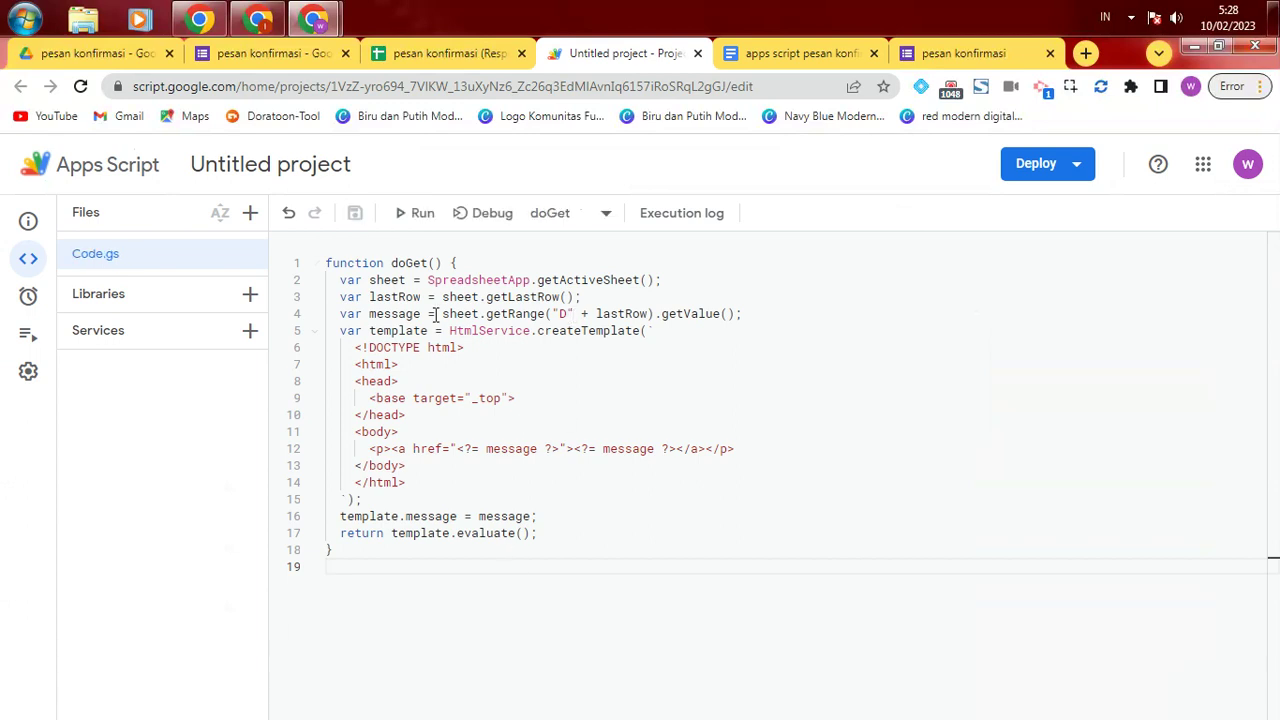
{"action": "left_click", "coordinate": [560, 316]}
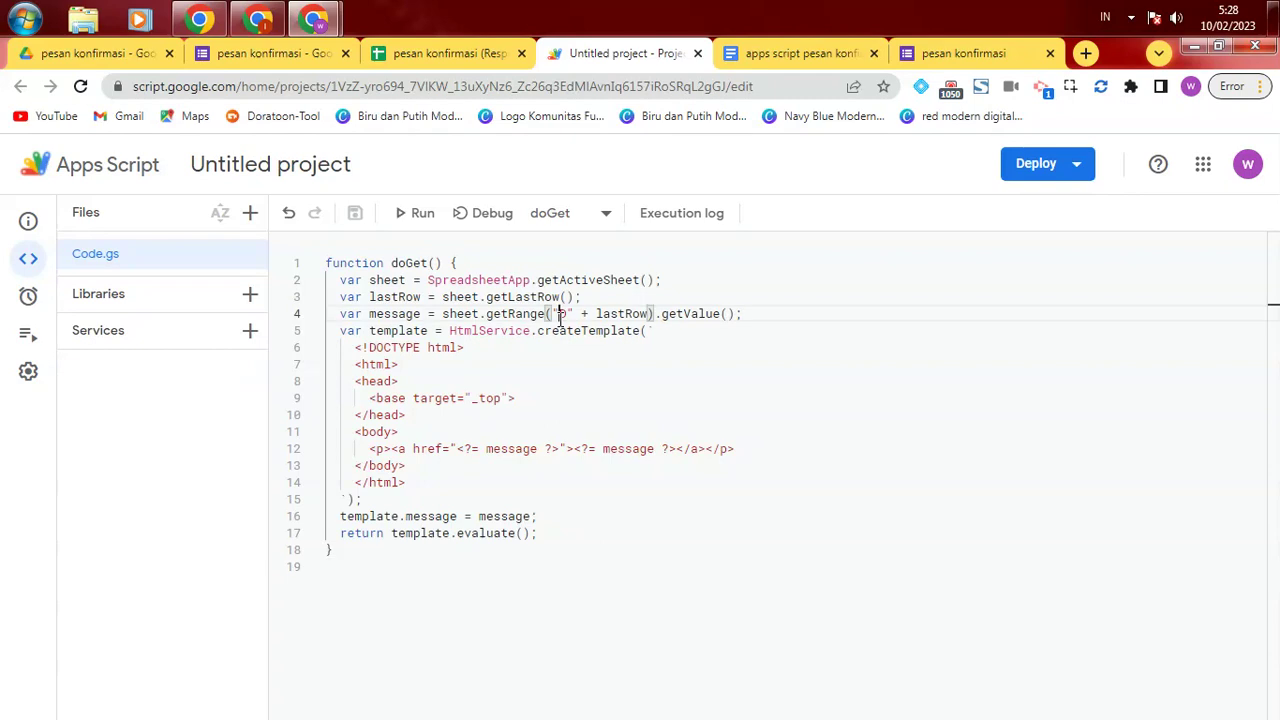
{"action": "left_click", "coordinate": [462, 57]}
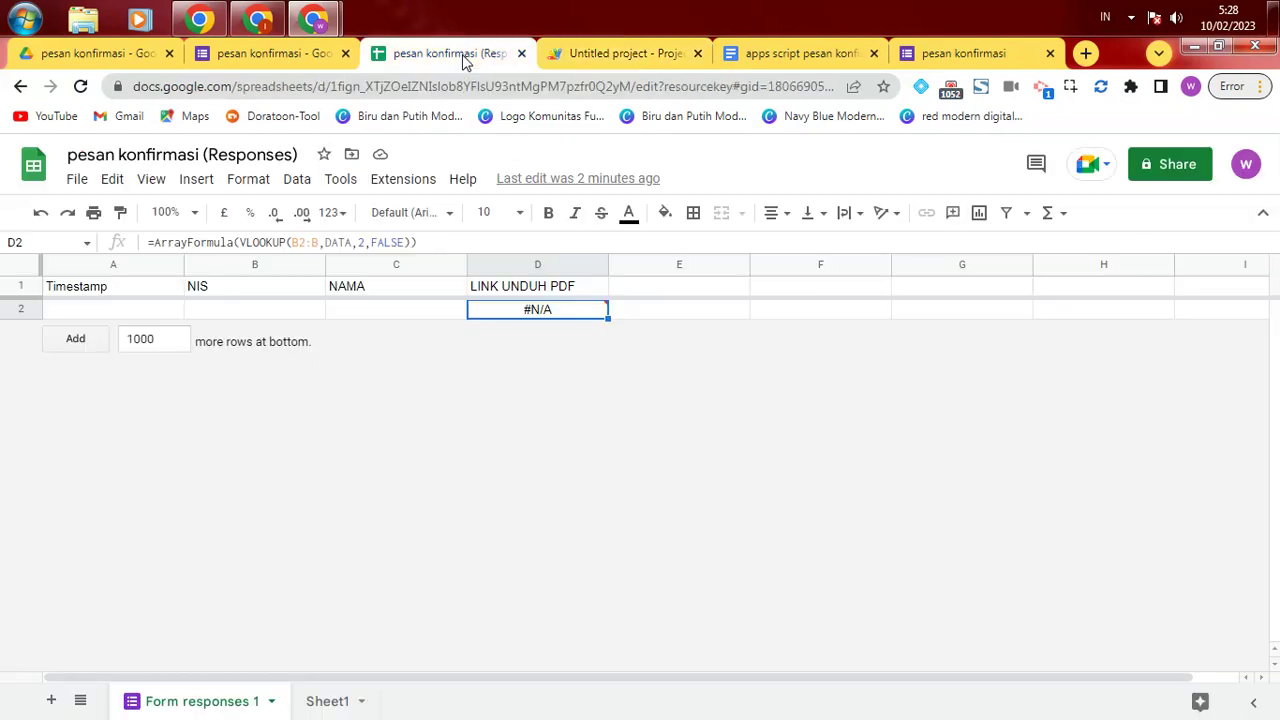
{"action": "mouse_move", "coordinate": [556, 318]}
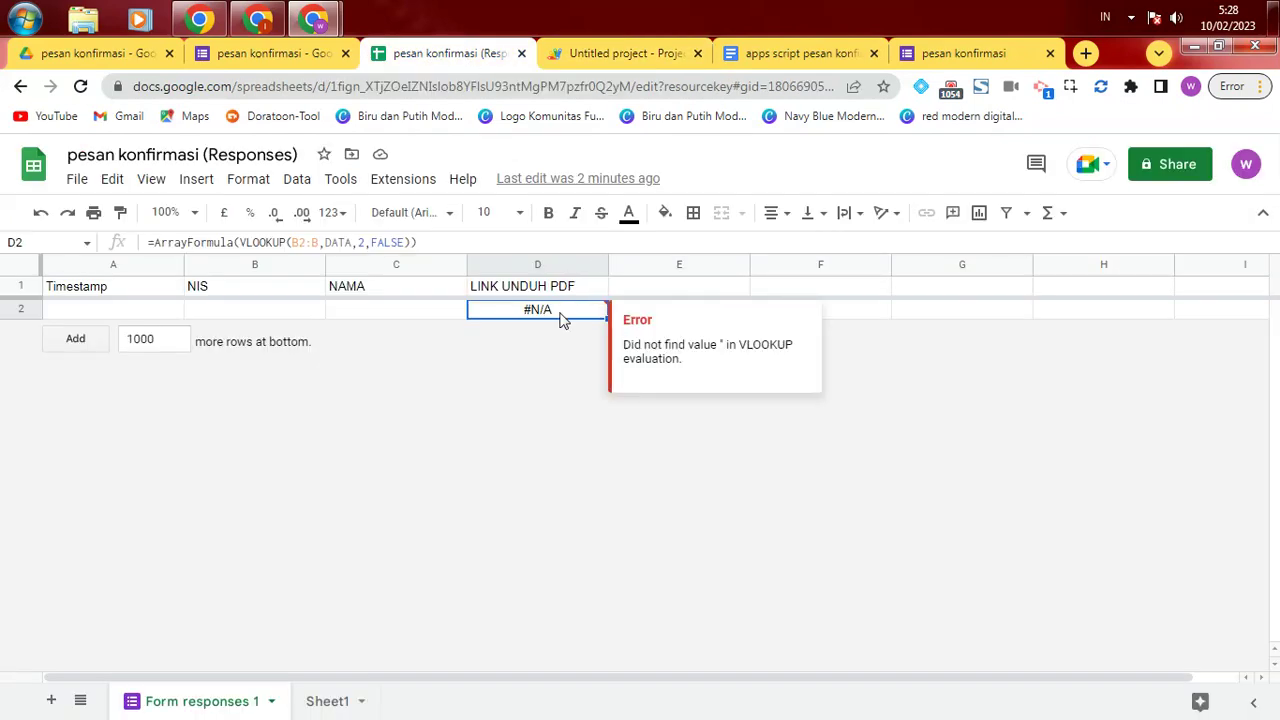
{"action": "left_click", "coordinate": [596, 59]}
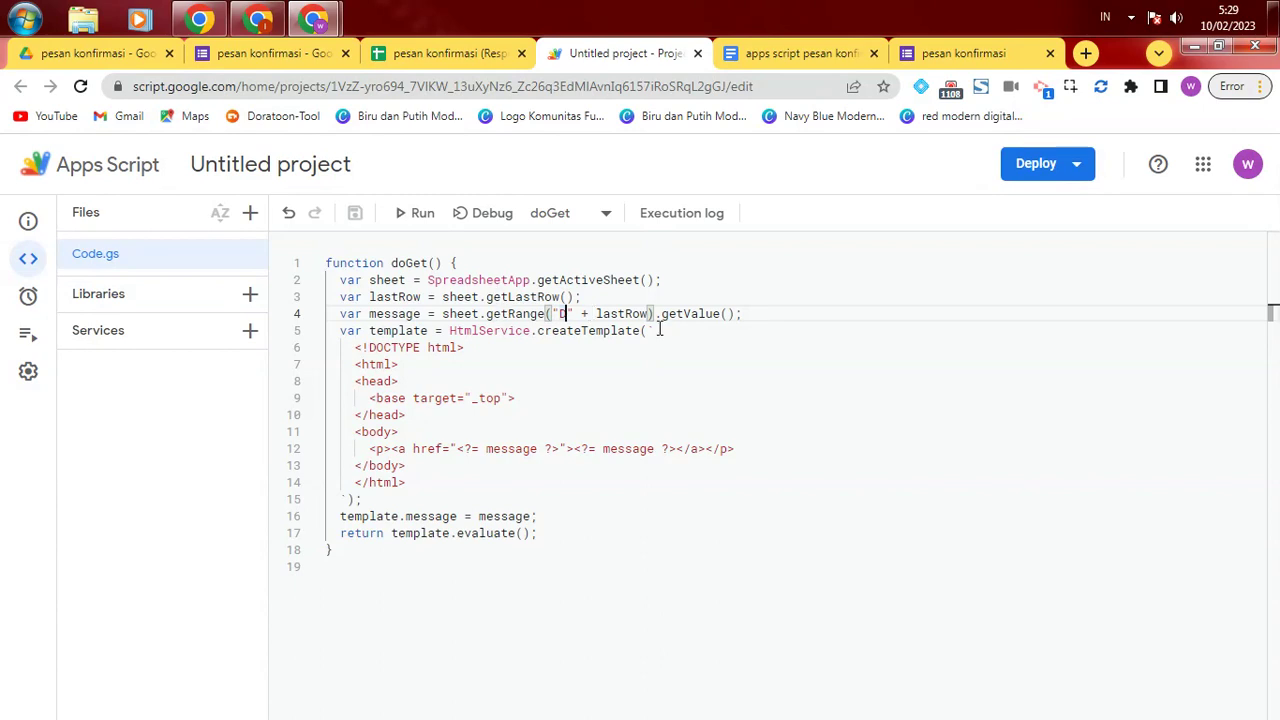
{"action": "left_click", "coordinate": [754, 313]}
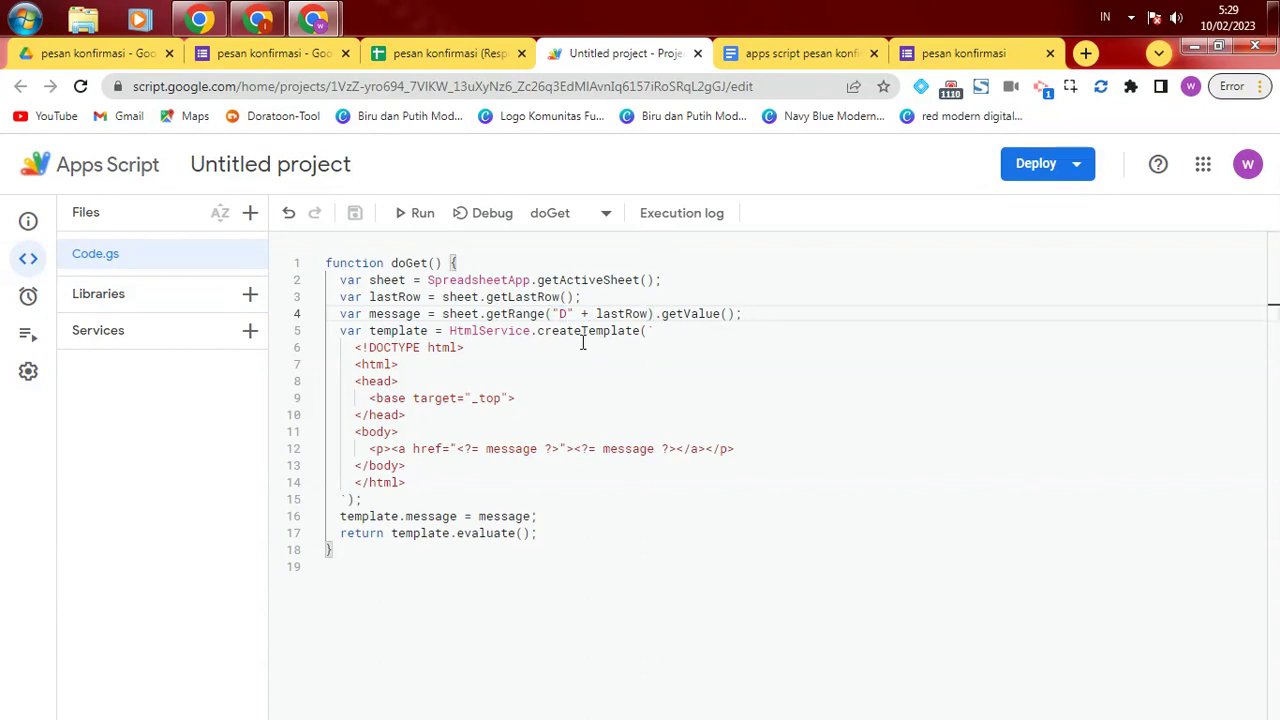
{"action": "left_click", "coordinate": [588, 543]}
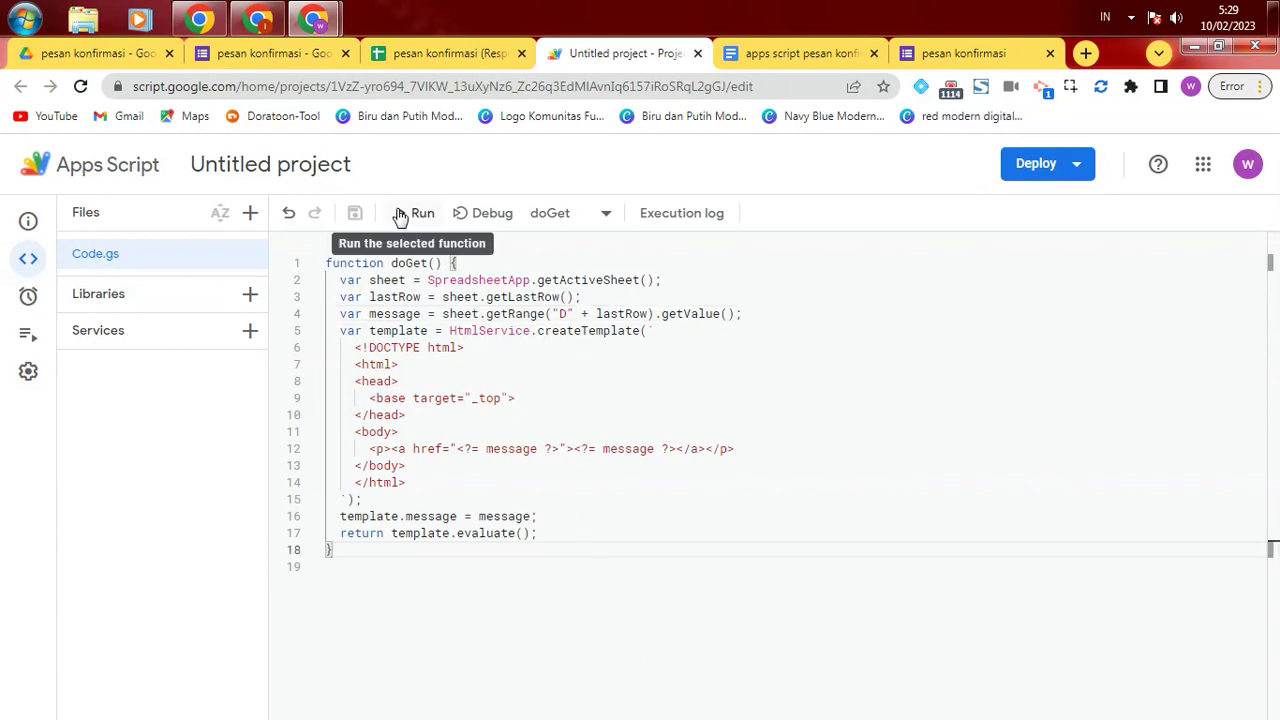
Step: Deploy the script as a new web app with description "NN" and access for Anyone
{"action": "left_click", "coordinate": [1088, 170]}
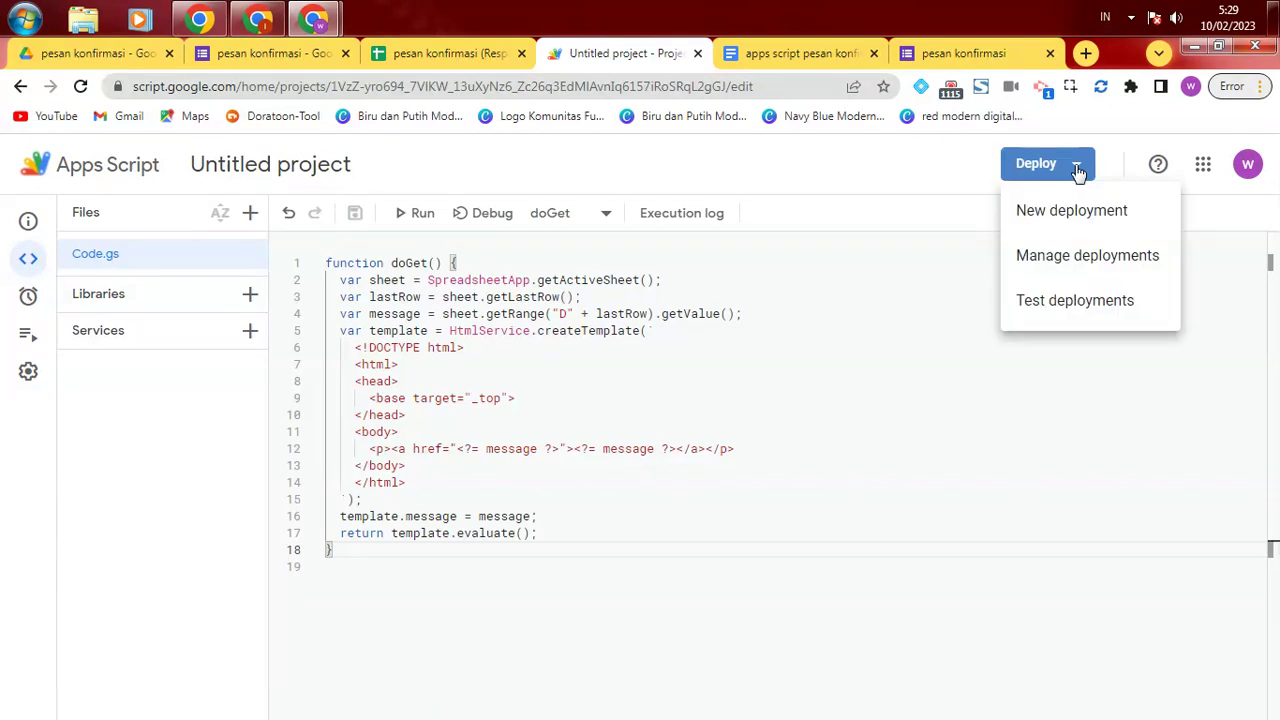
{"action": "left_click", "coordinate": [1058, 212]}
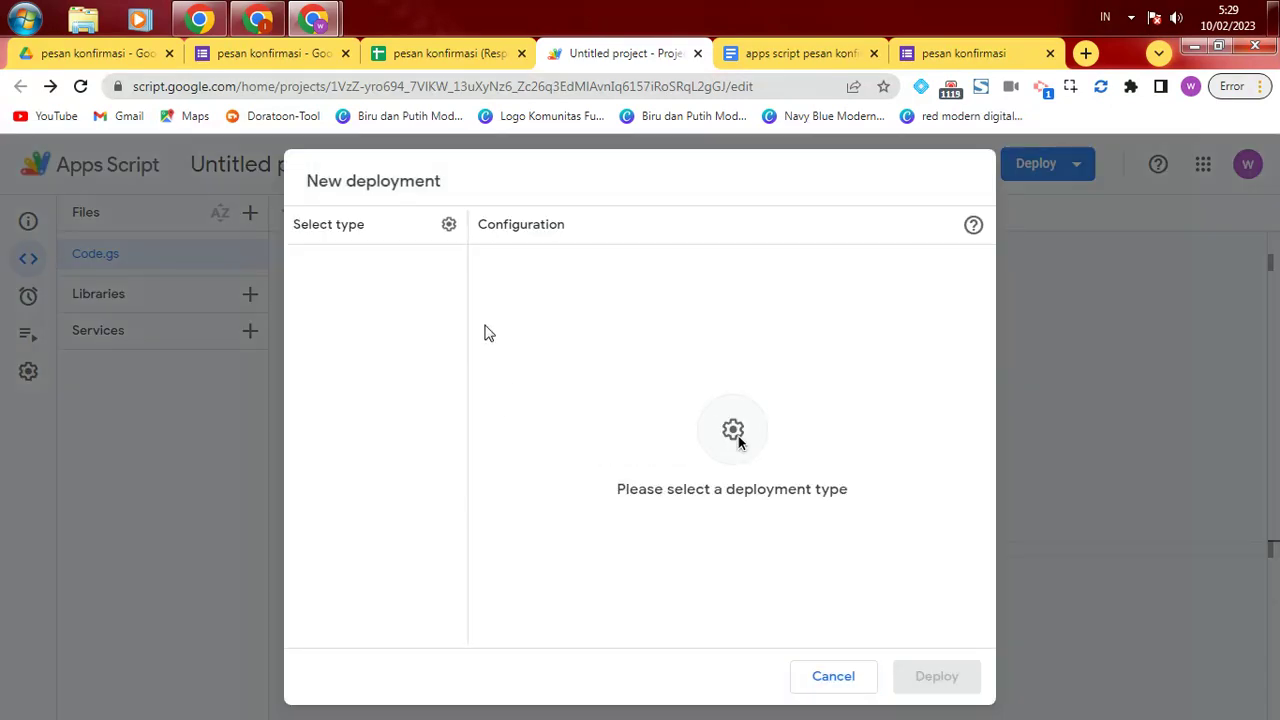
{"action": "left_click", "coordinate": [448, 226]}
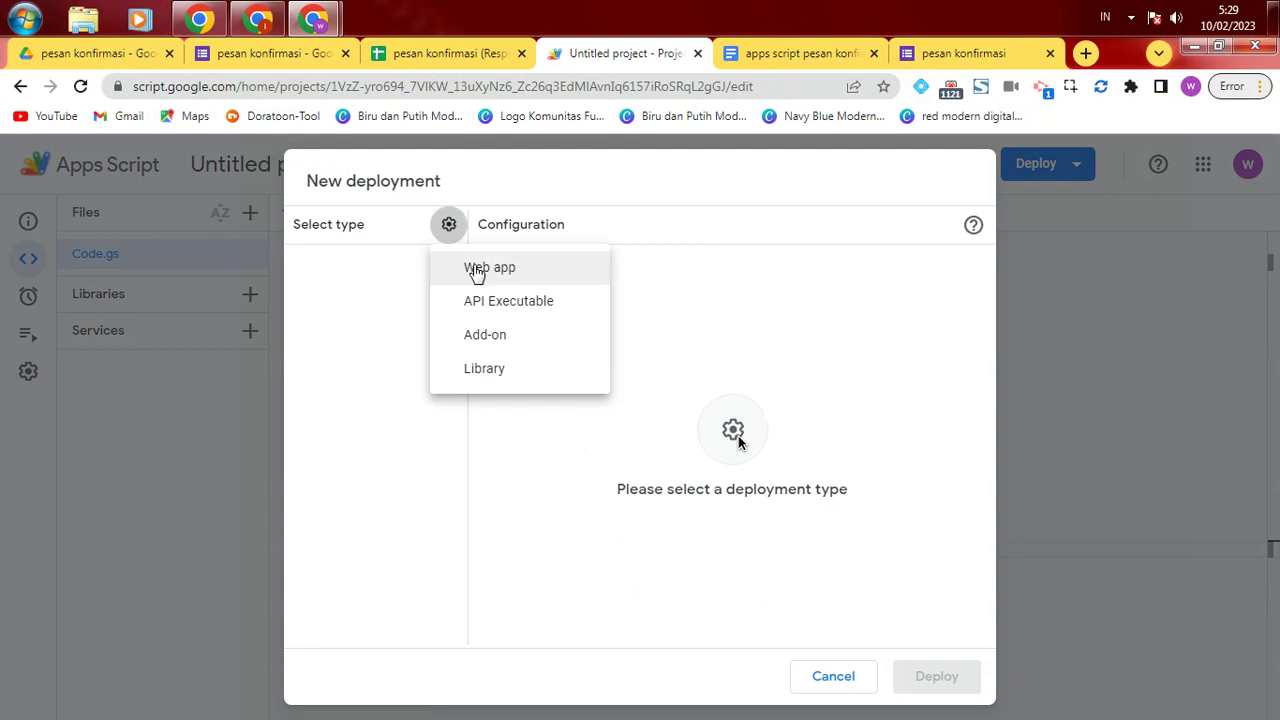
{"action": "left_click", "coordinate": [471, 268]}
{"action": "left_click", "coordinate": [540, 326]}
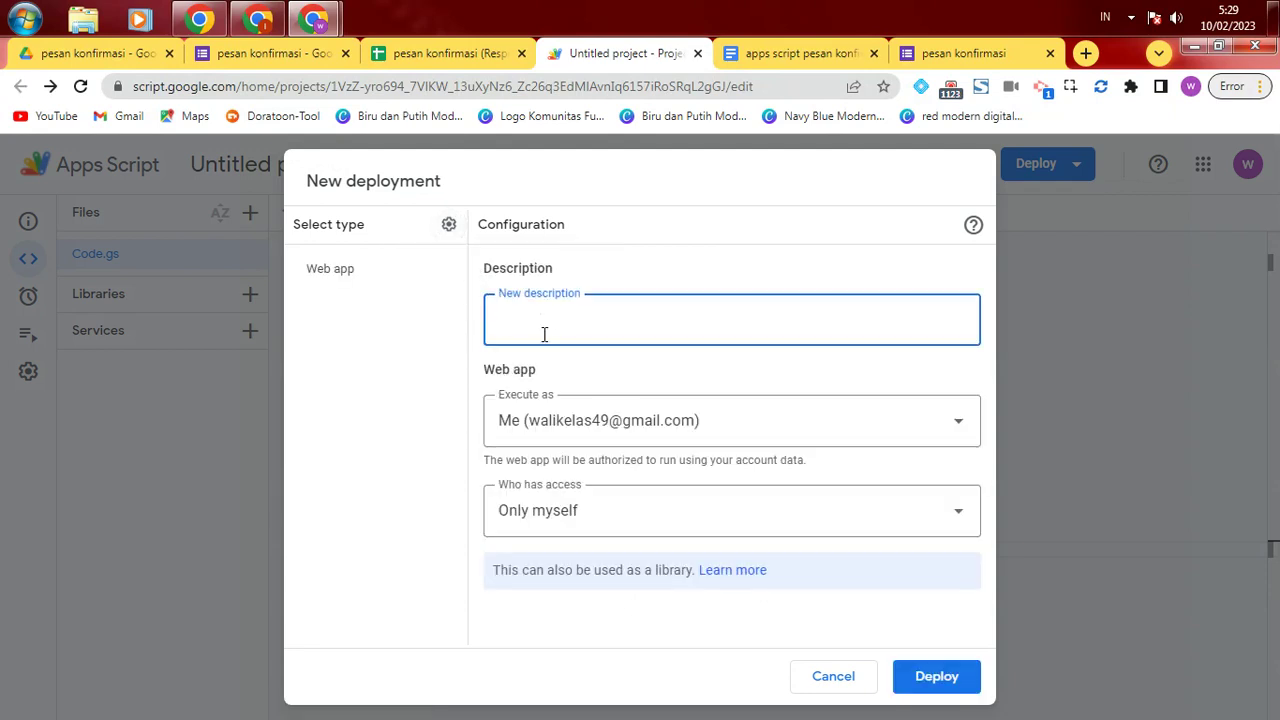
{"action": "type", "text": "NN"}
{"action": "left_click", "coordinate": [962, 518]}
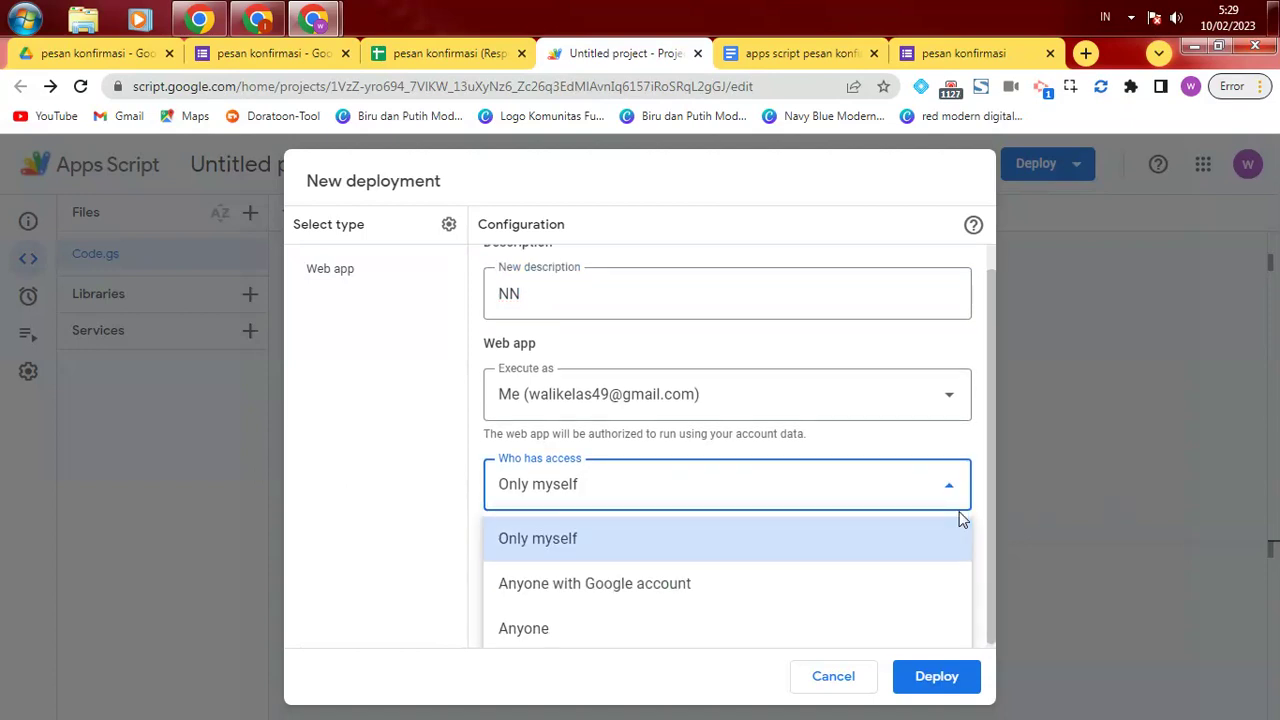
{"action": "left_click", "coordinate": [506, 632]}
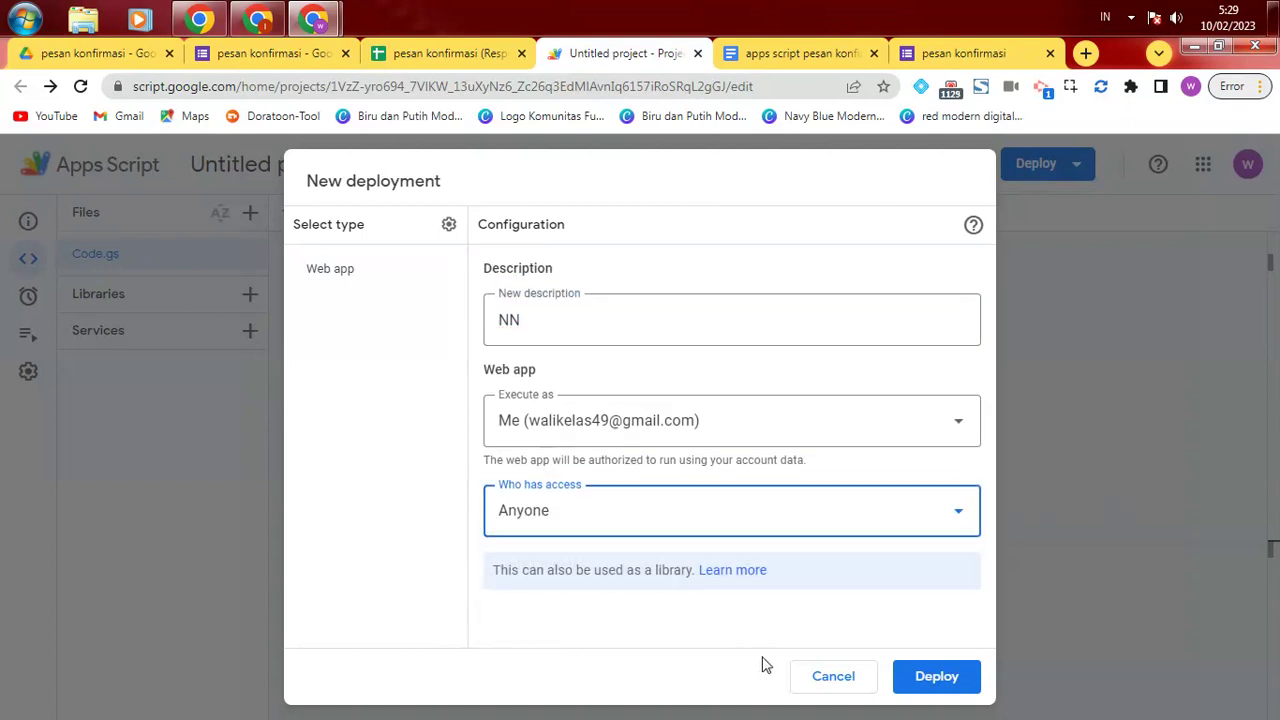
{"action": "left_click", "coordinate": [905, 680]}
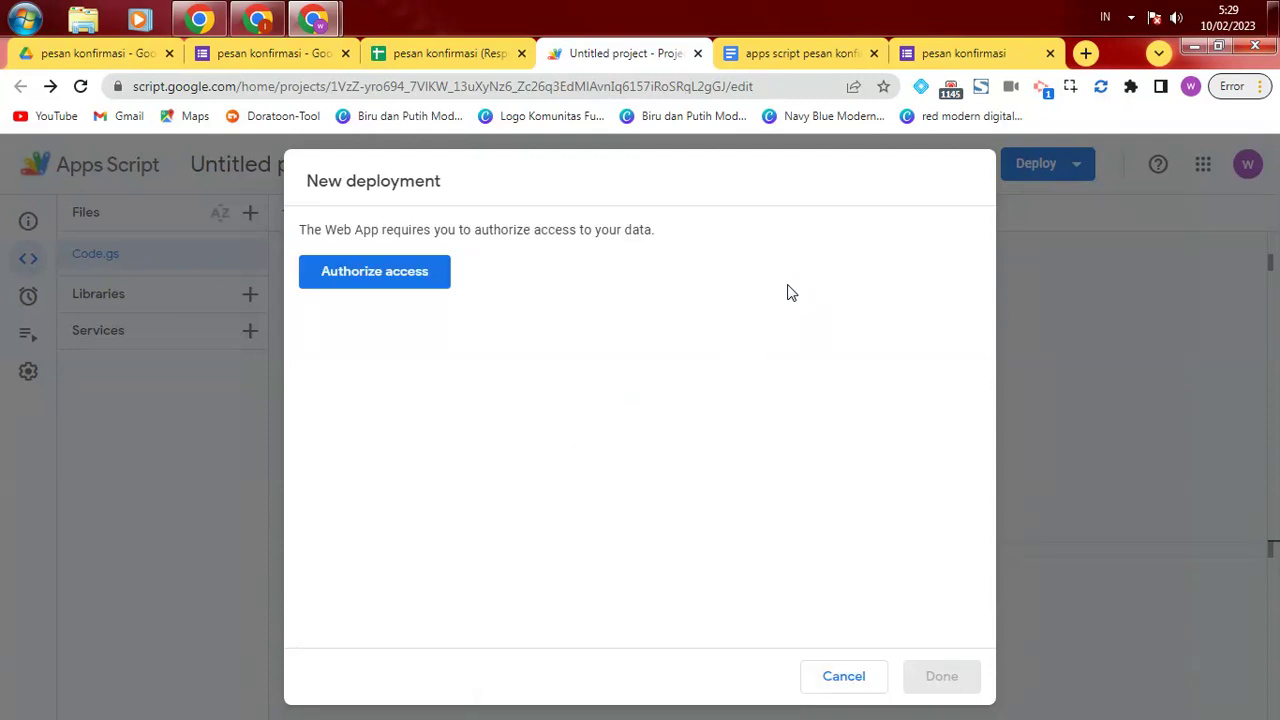
Step: Authorize the unverified project's access to the Google account's spreadsheets and copy the deployed web app URL
{"action": "left_click", "coordinate": [386, 280]}
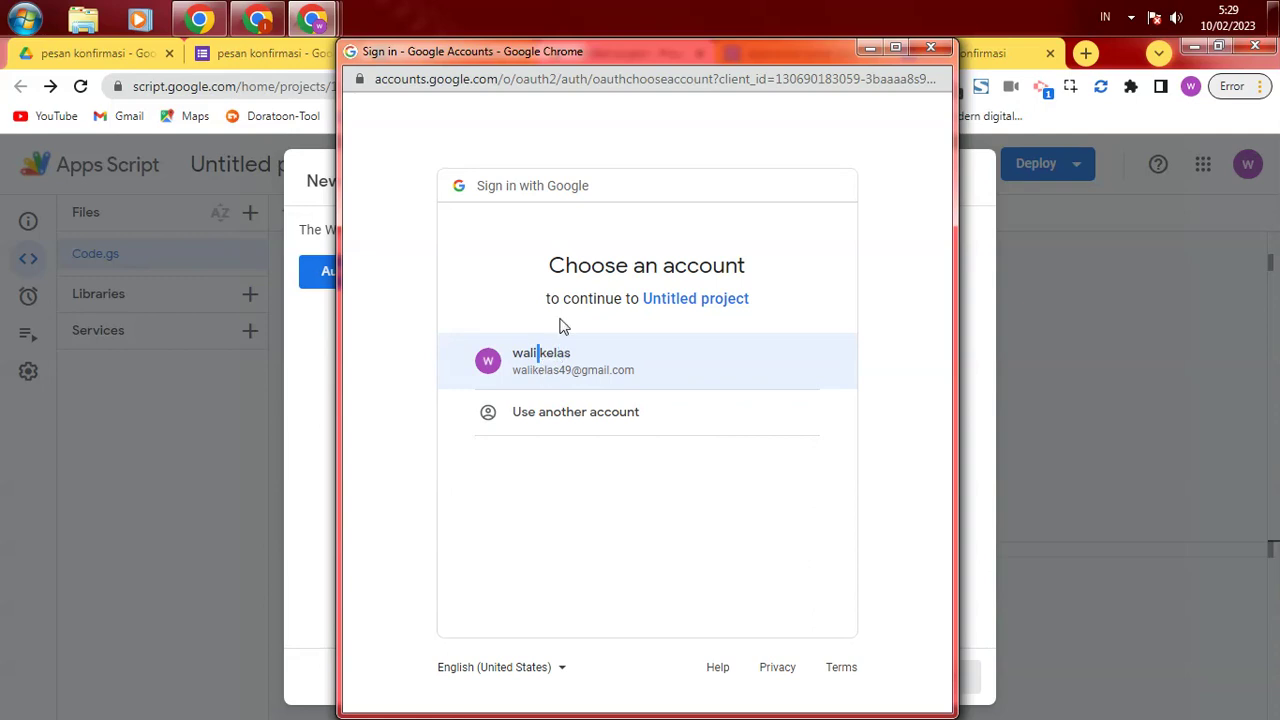
{"action": "left_click", "coordinate": [564, 358]}
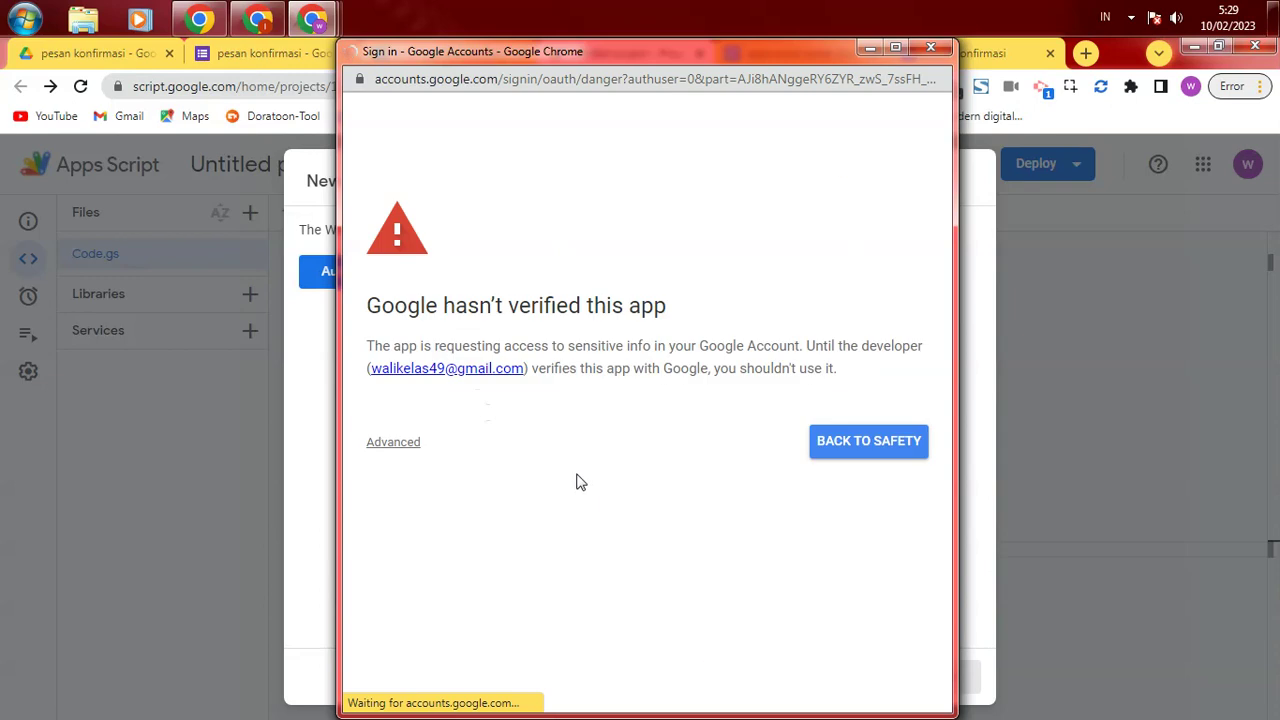
{"action": "left_click", "coordinate": [400, 446]}
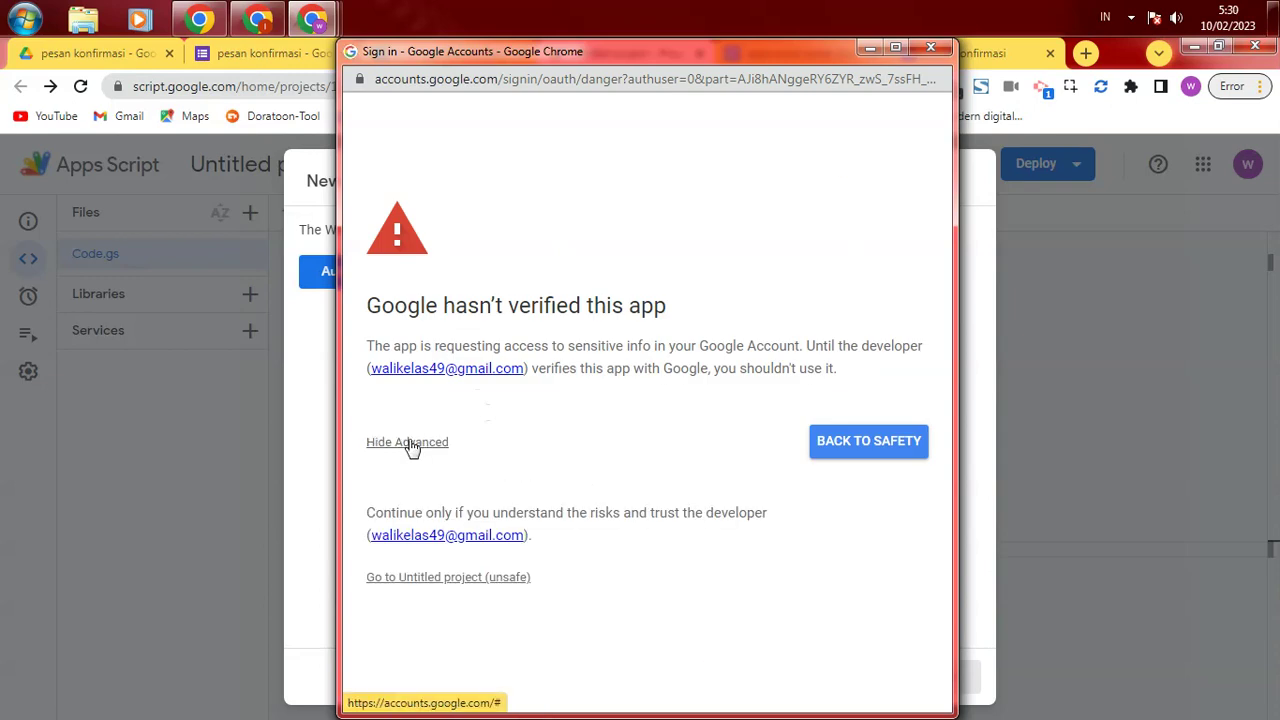
{"action": "left_click", "coordinate": [447, 580]}
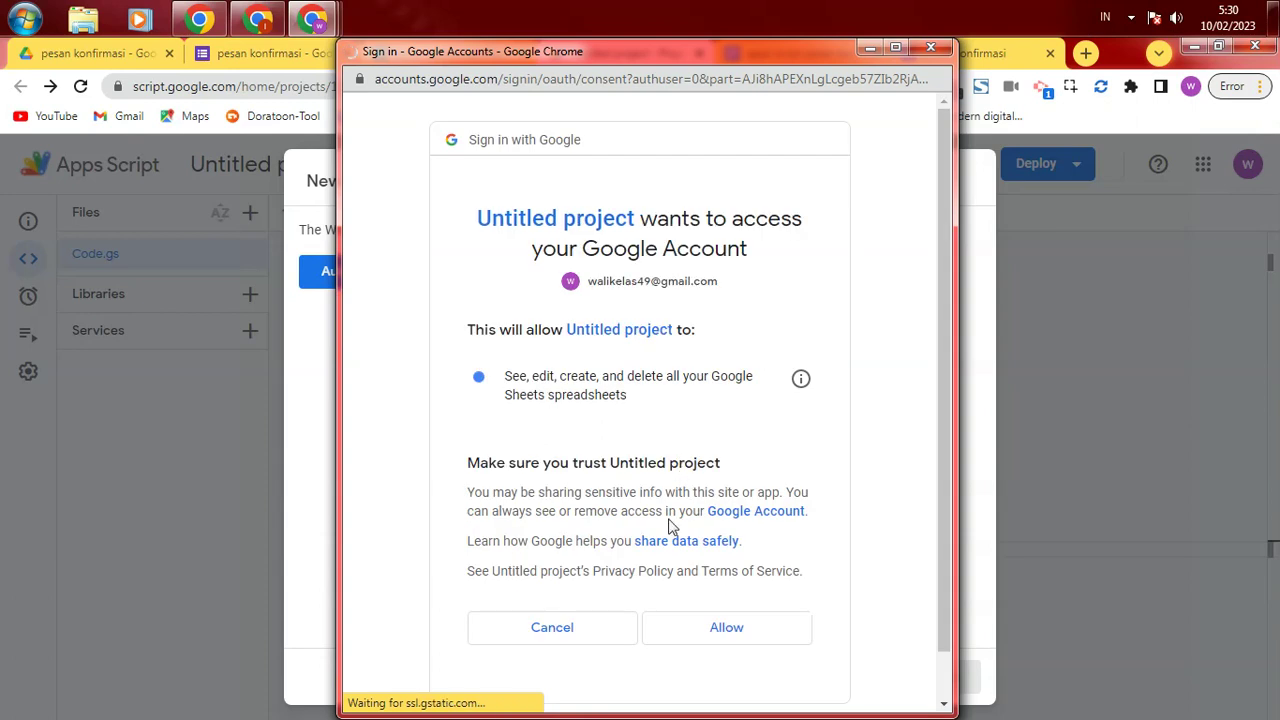
{"action": "left_click", "coordinate": [737, 629]}
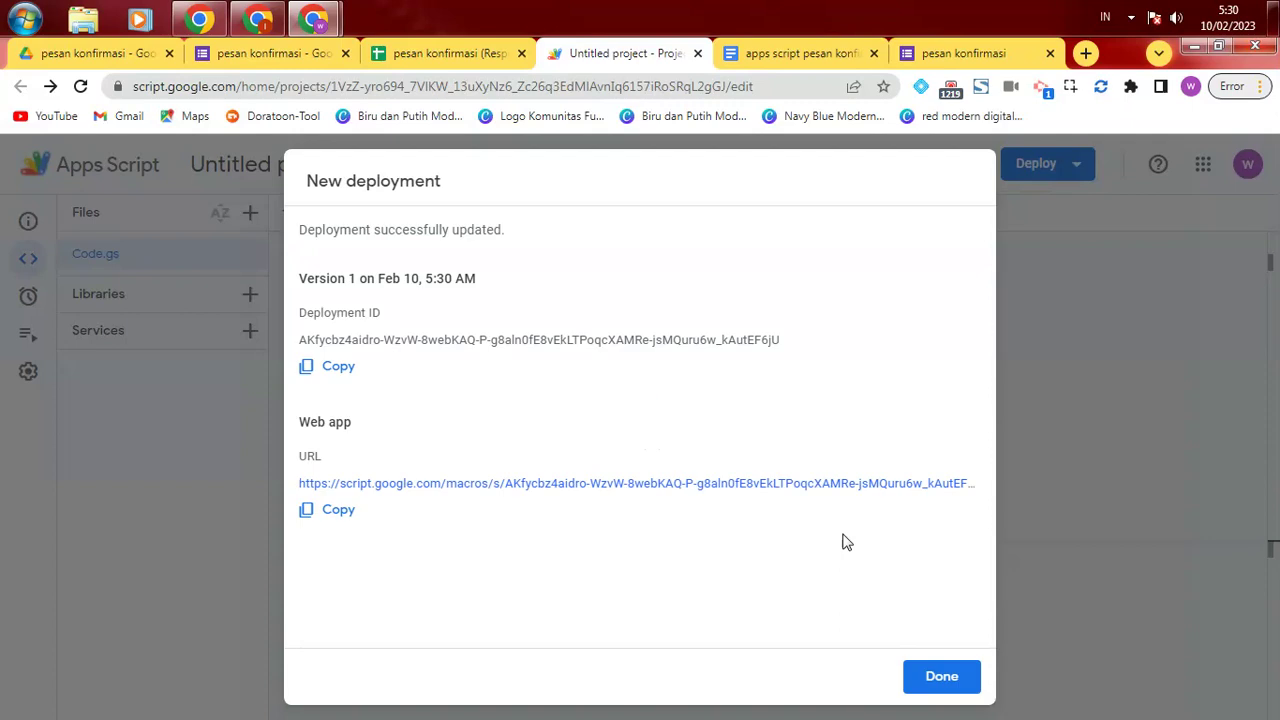
{"action": "left_click", "coordinate": [338, 510]}
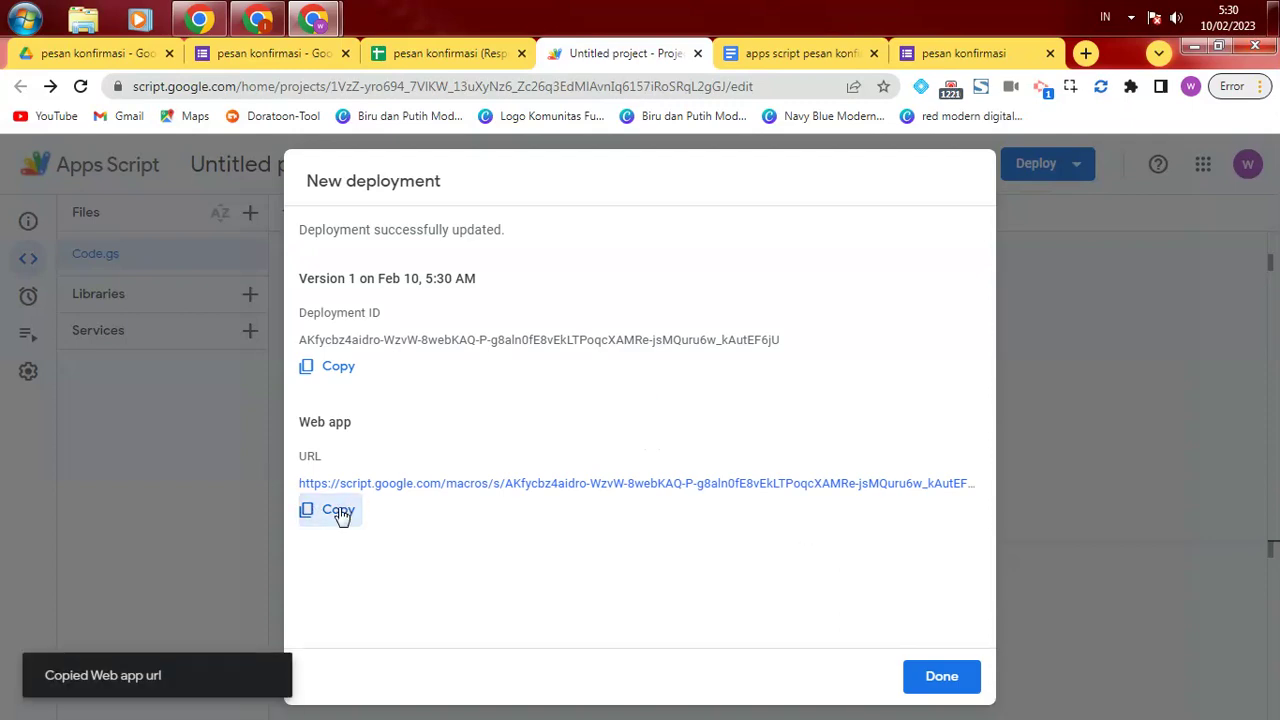
Step: Search Google for "HEYLINK" in a new browser tab and look over the HeyLink.me results
{"action": "left_click", "coordinate": [1085, 54]}
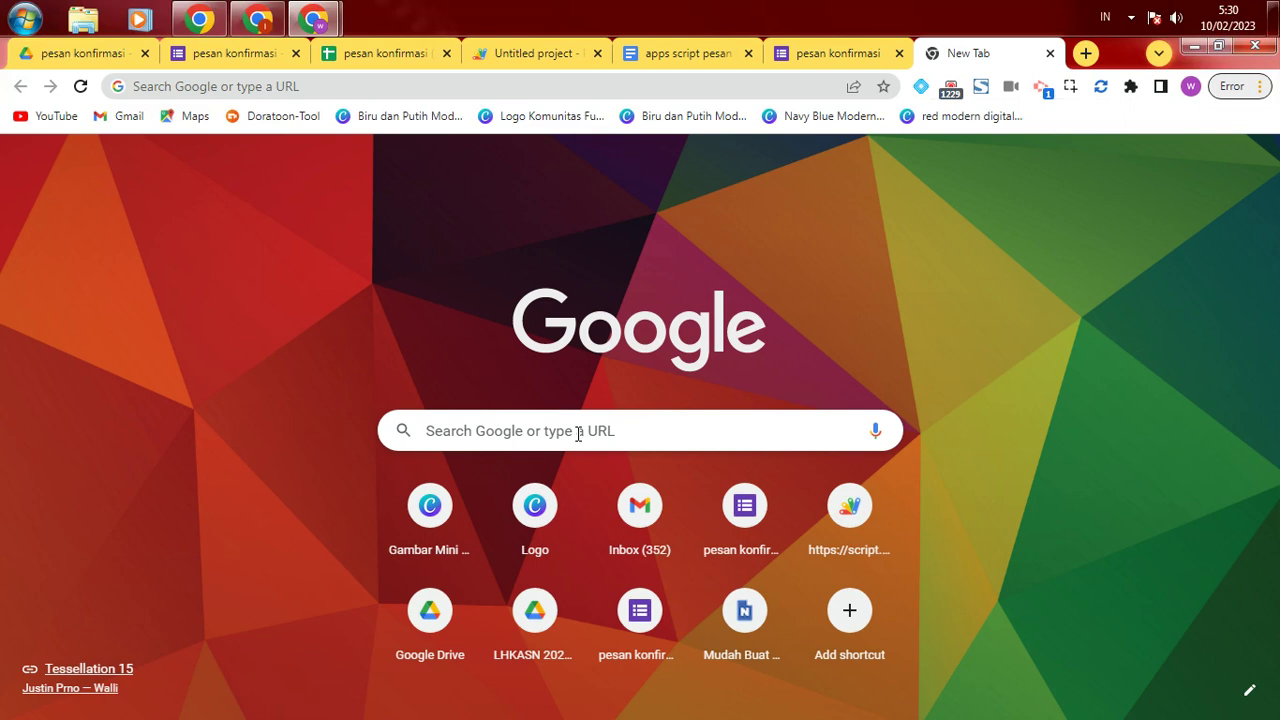
{"action": "left_click", "coordinate": [578, 433]}
{"action": "type", "text": "HEY"}
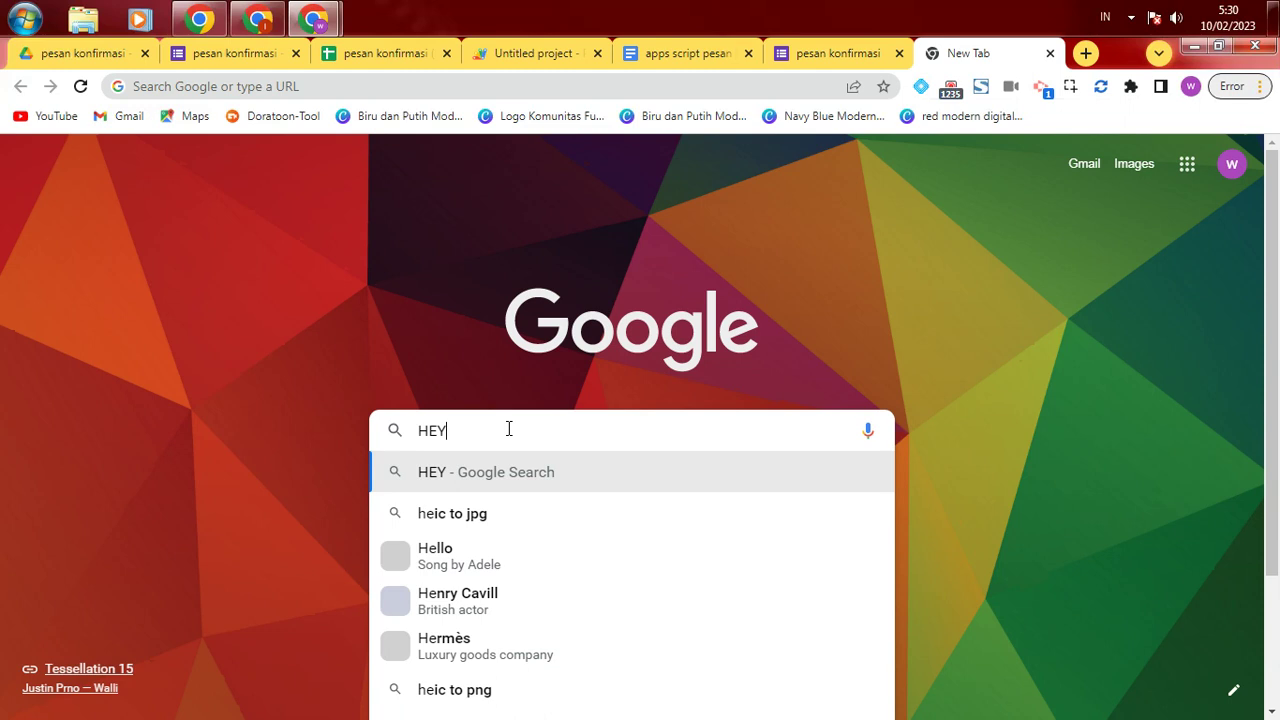
{"action": "type", "text": "LIN"}
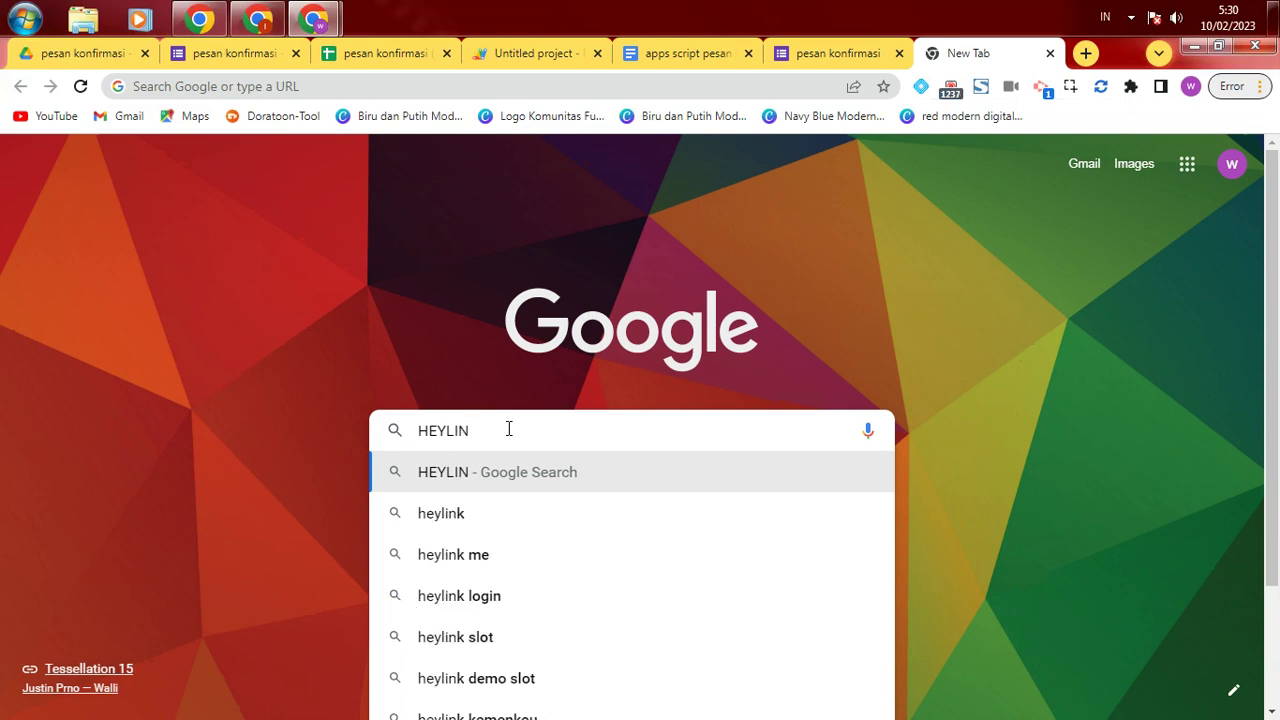
{"action": "type", "text": "K"}
{"action": "key", "text": "Return"}
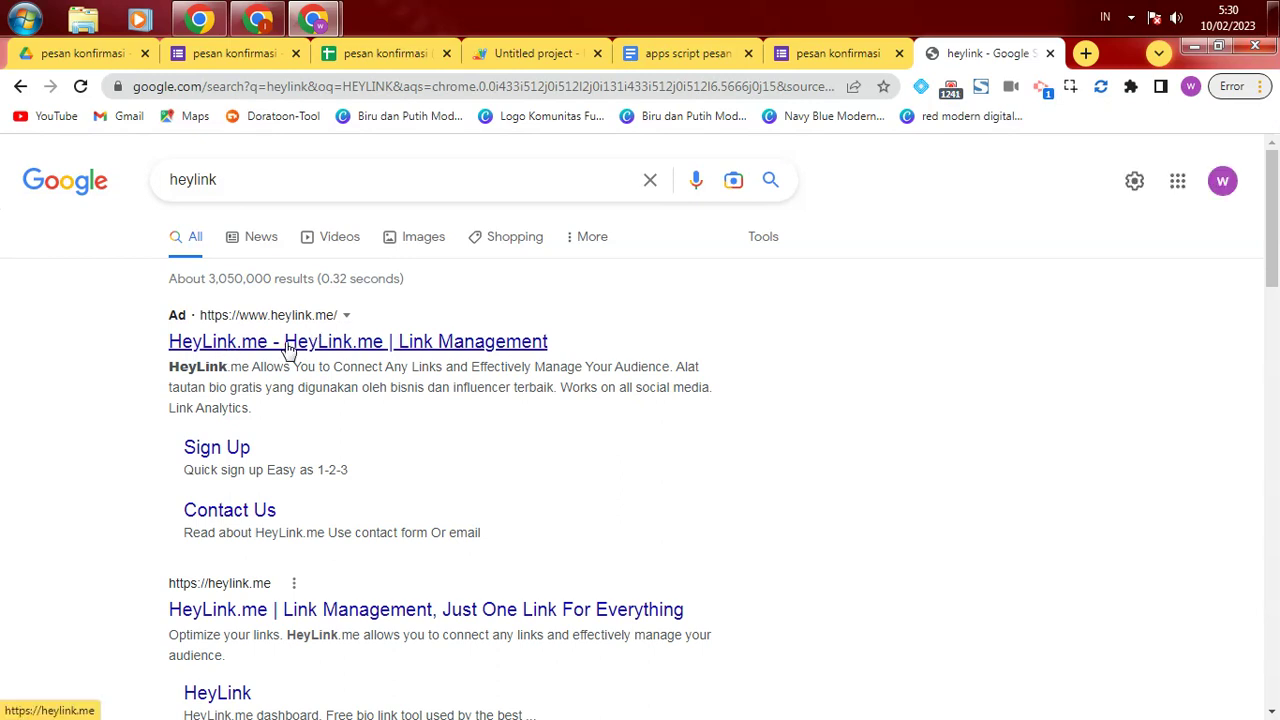
{"action": "scroll", "coordinate": [340, 615], "scroll_direction": "down", "scroll_amount": 1}
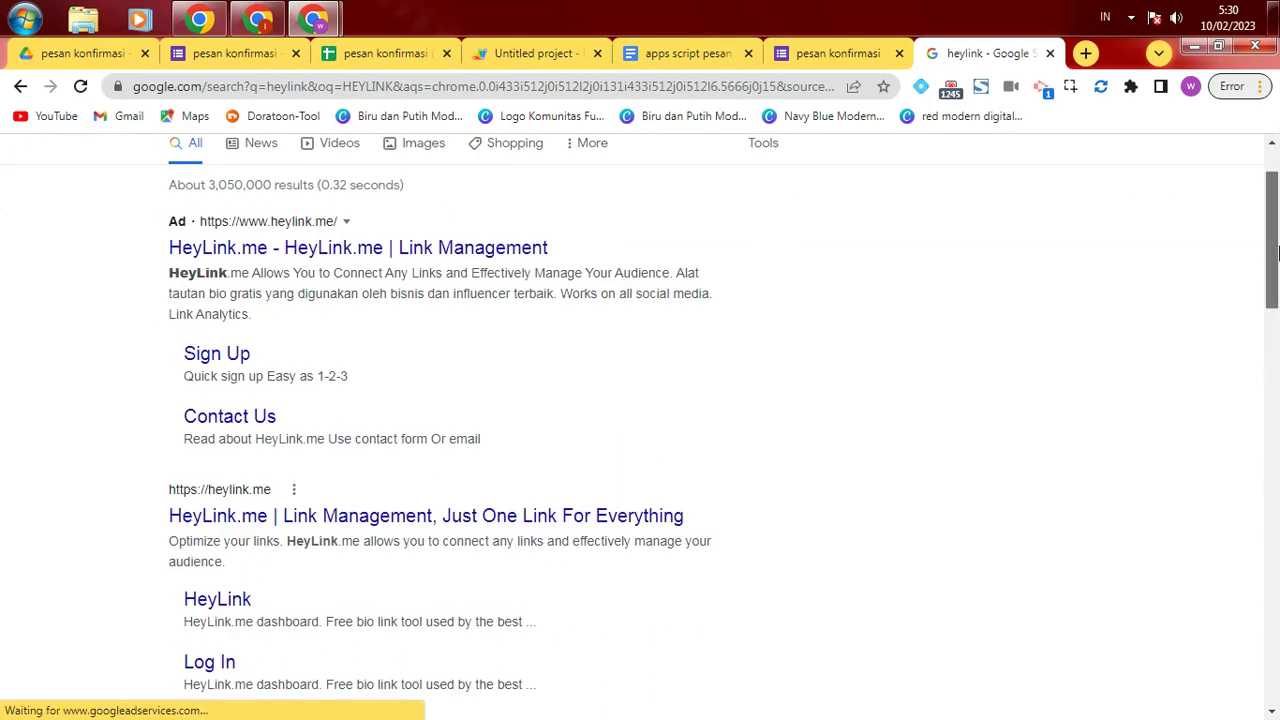
{"action": "scroll", "coordinate": [1272, 230], "scroll_direction": "up", "scroll_amount": 1}
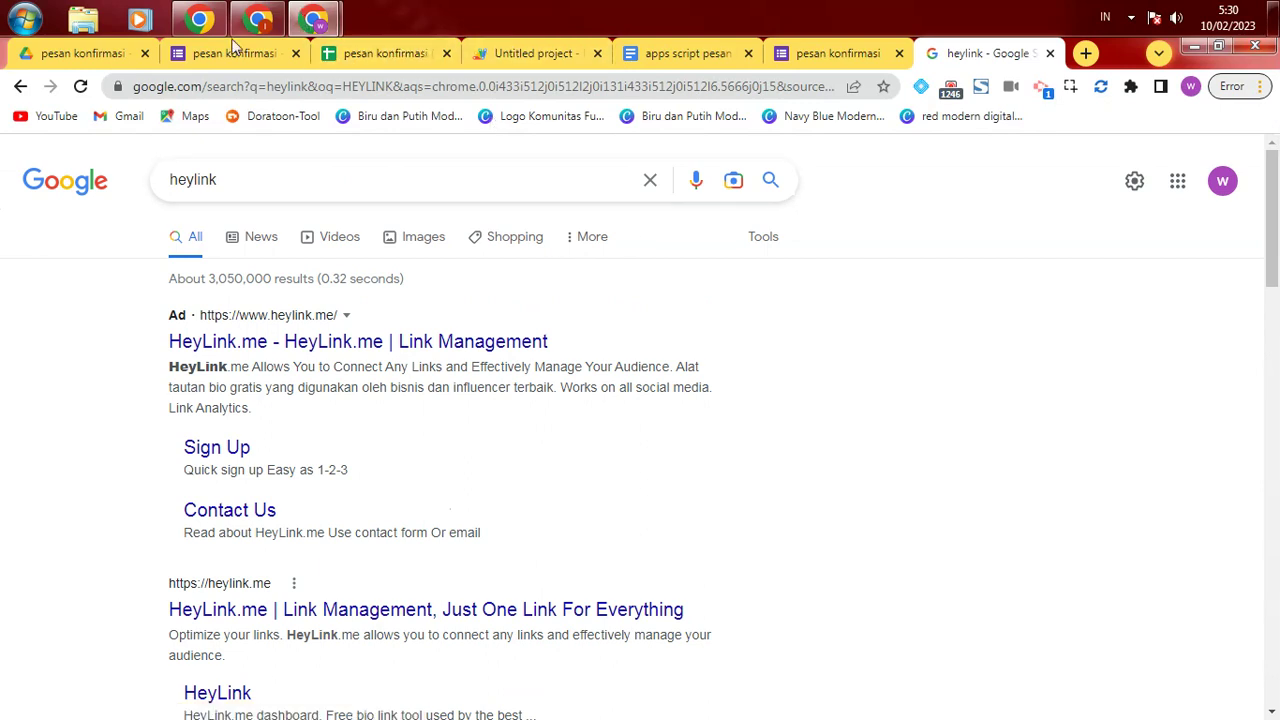
Step: Return to the pesan konfirmasi form's settings and bring up the after-submission options under Presentation
{"action": "left_click", "coordinate": [218, 55]}
{"action": "left_click", "coordinate": [729, 220]}
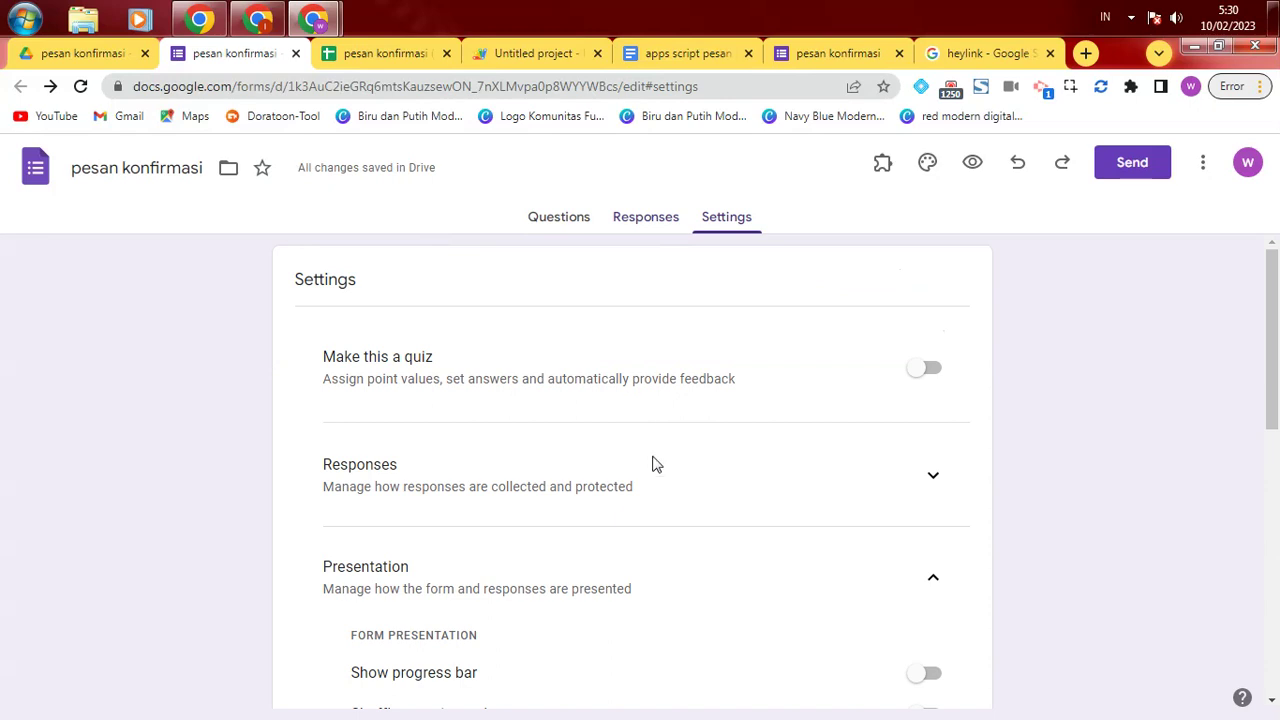
{"action": "left_click", "coordinate": [932, 577]}
{"action": "scroll", "coordinate": [621, 581], "scroll_direction": "down", "scroll_amount": 2}
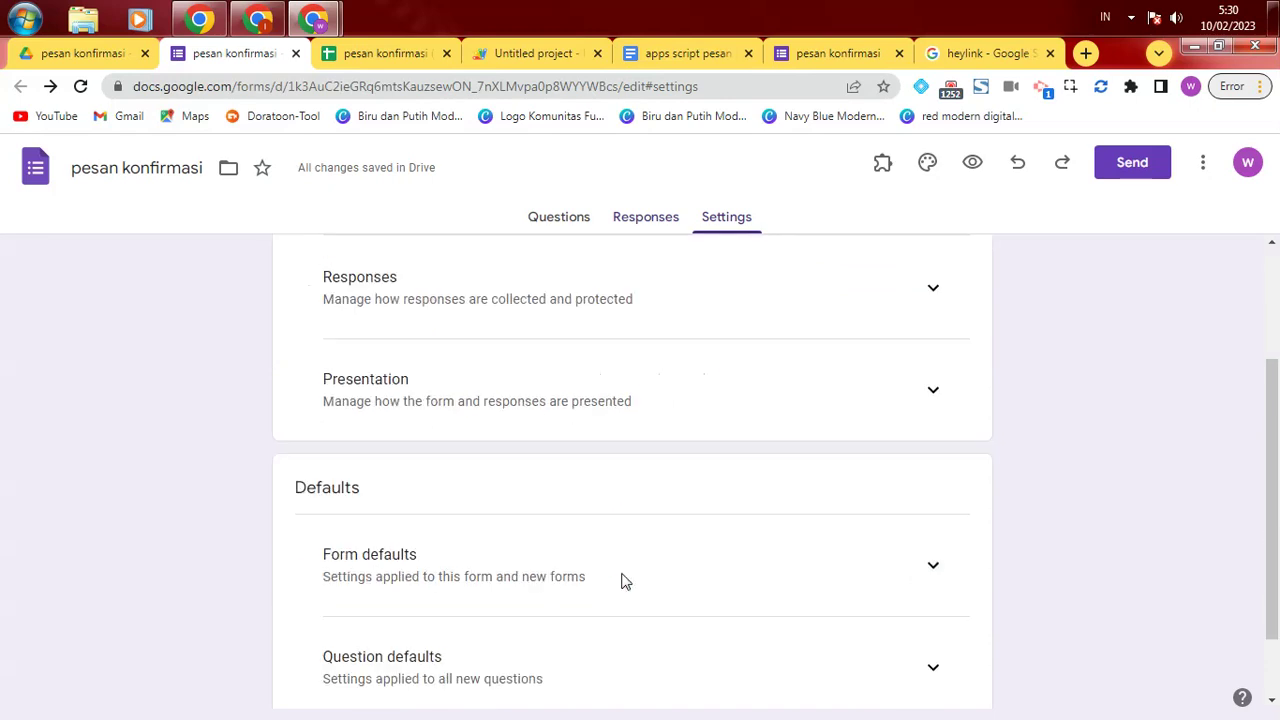
{"action": "left_click", "coordinate": [932, 393]}
{"action": "scroll", "coordinate": [643, 466], "scroll_direction": "down", "scroll_amount": 3}
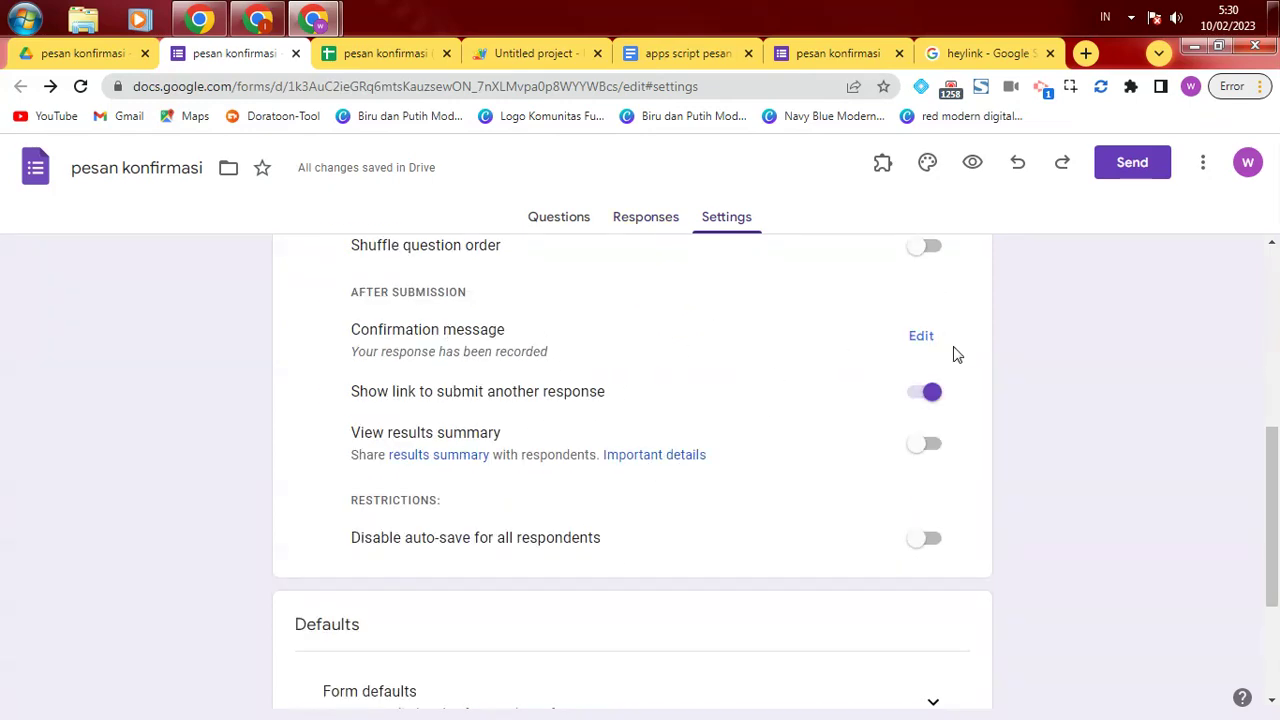
Step: Write the form's confirmation message as "SILAKAN KLIK UNTUK MENDOWNLOAD FILENYA DI LINK DI BAWAH INI!"
{"action": "left_click", "coordinate": [920, 338]}
{"action": "left_click", "coordinate": [475, 343]}
{"action": "type", "text": "SIL"}
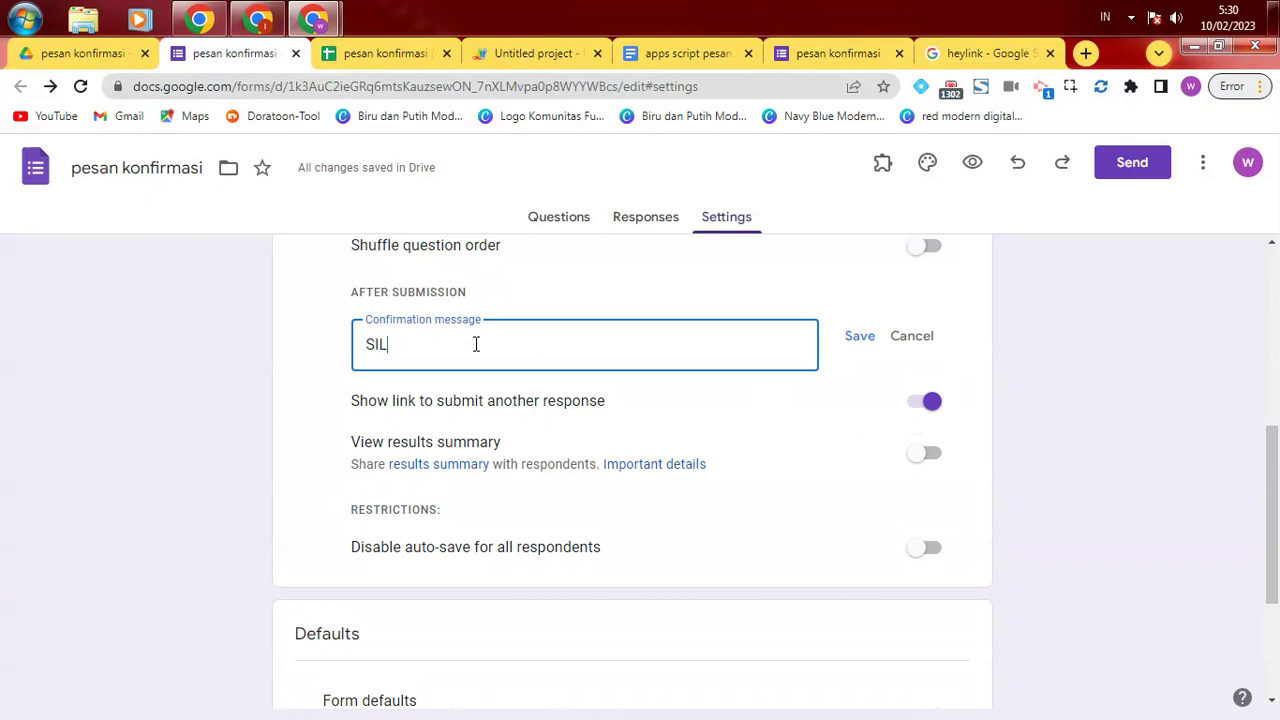
{"action": "type", "text": "AAN"}
{"action": "key", "text": "BackSpace"}
{"action": "key", "text": "BackSpace"}
{"action": "type", "text": "KAN"}
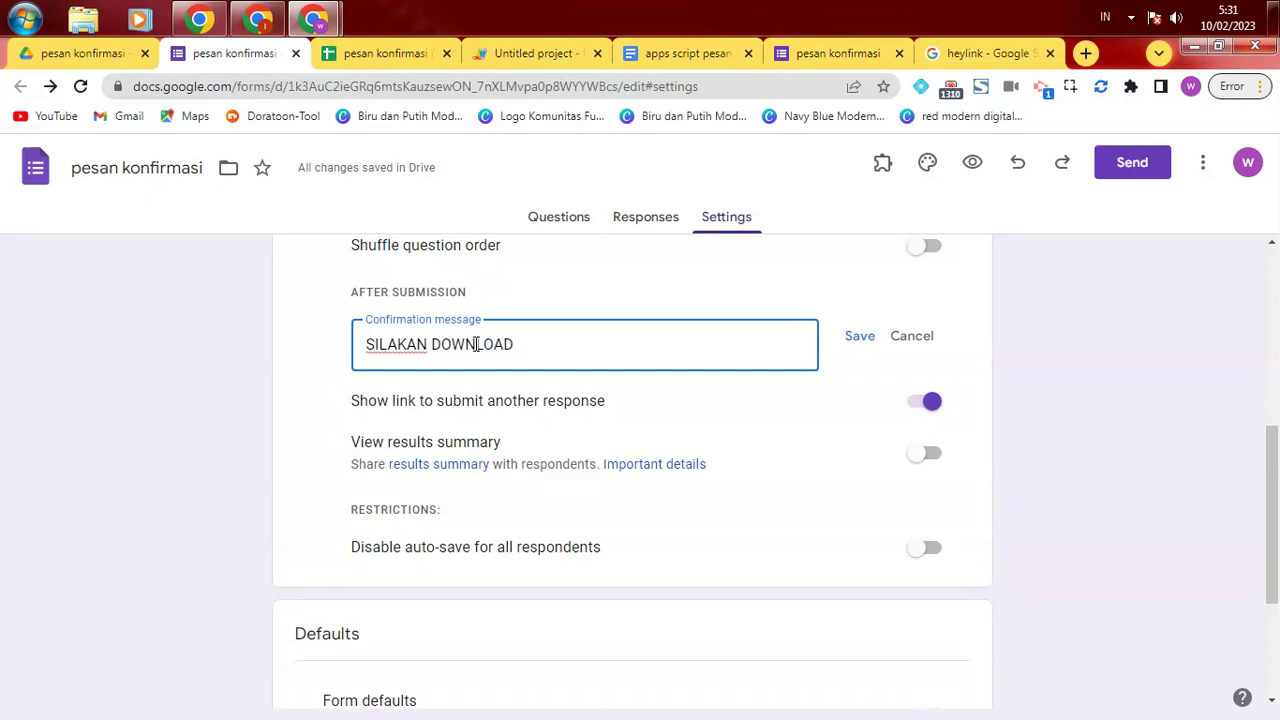
{"action": "type", "text": "DOWNLOAD FILENYA"}
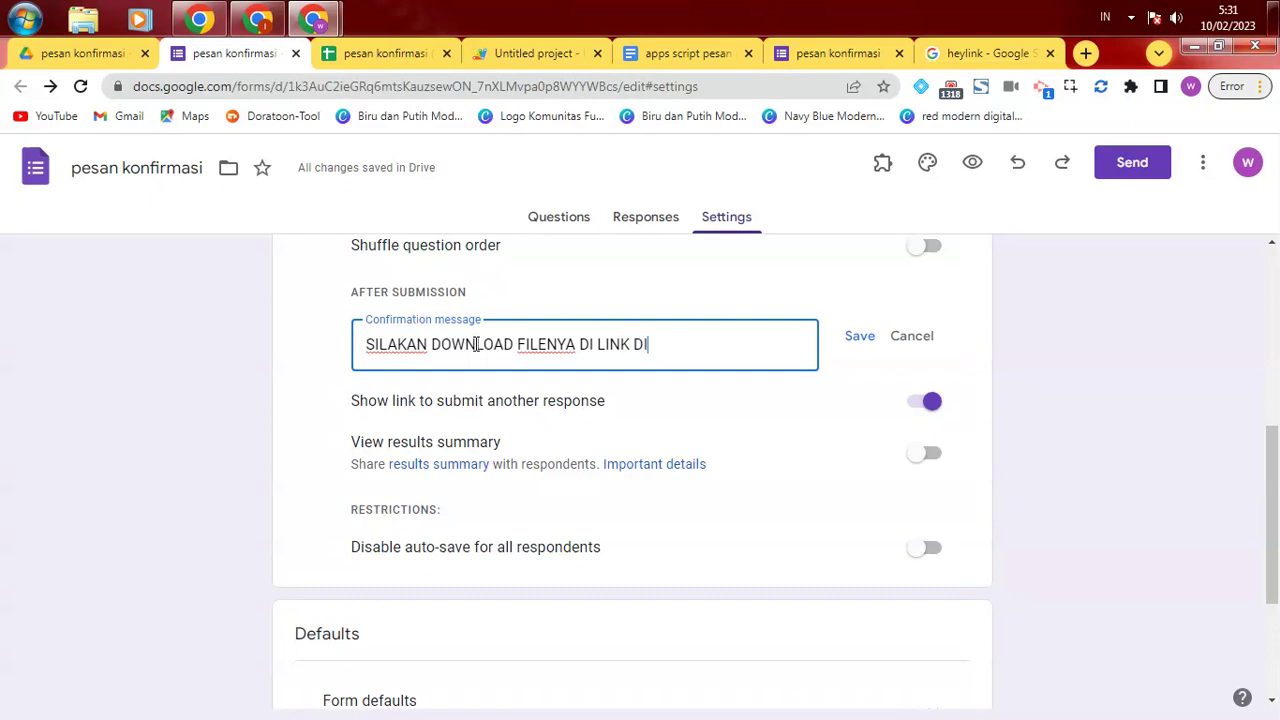
{"action": "type", "text": "DI LINK DI BAWAH INI!"}
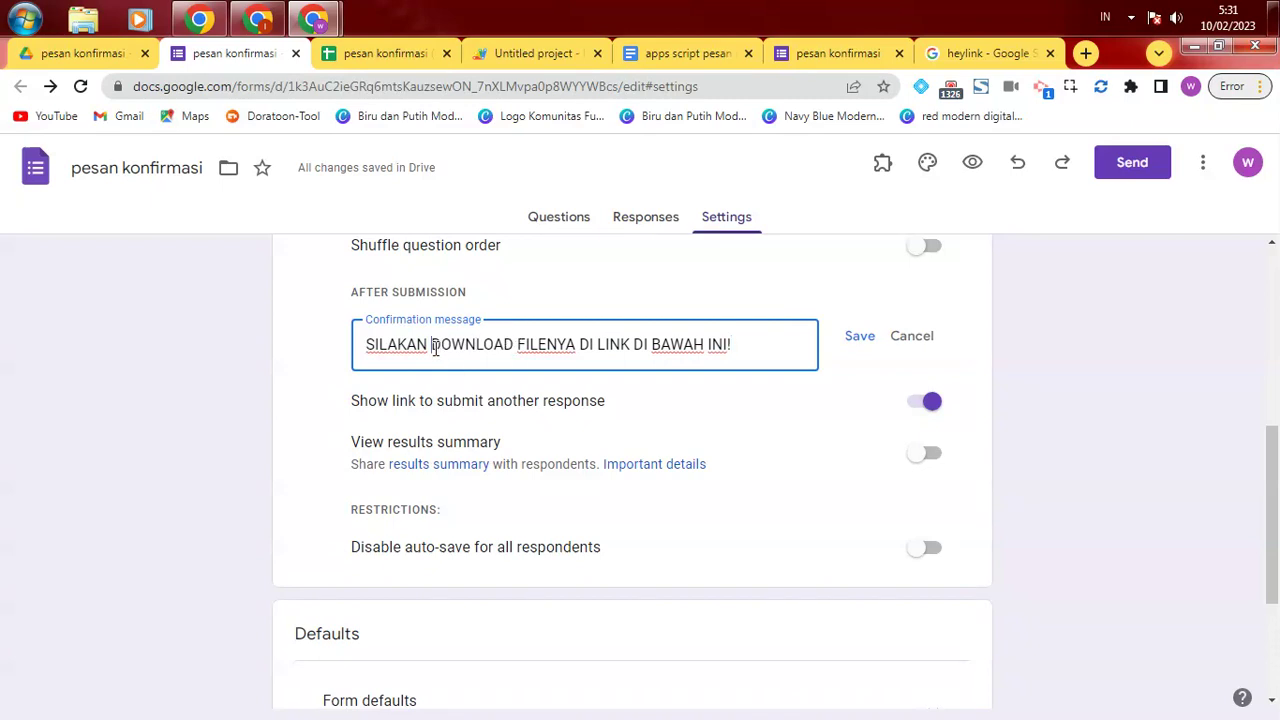
{"action": "type", "text": "KLIK UNTUK"}
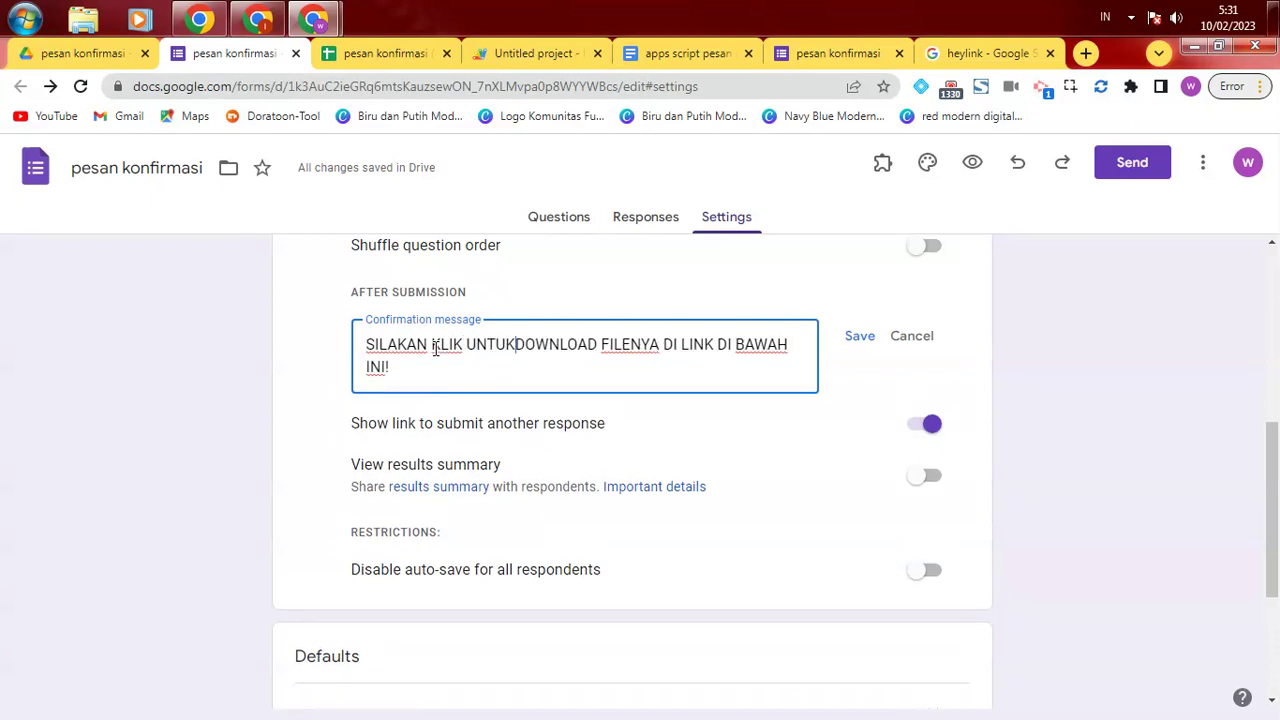
{"action": "type", "text": " MEN"}
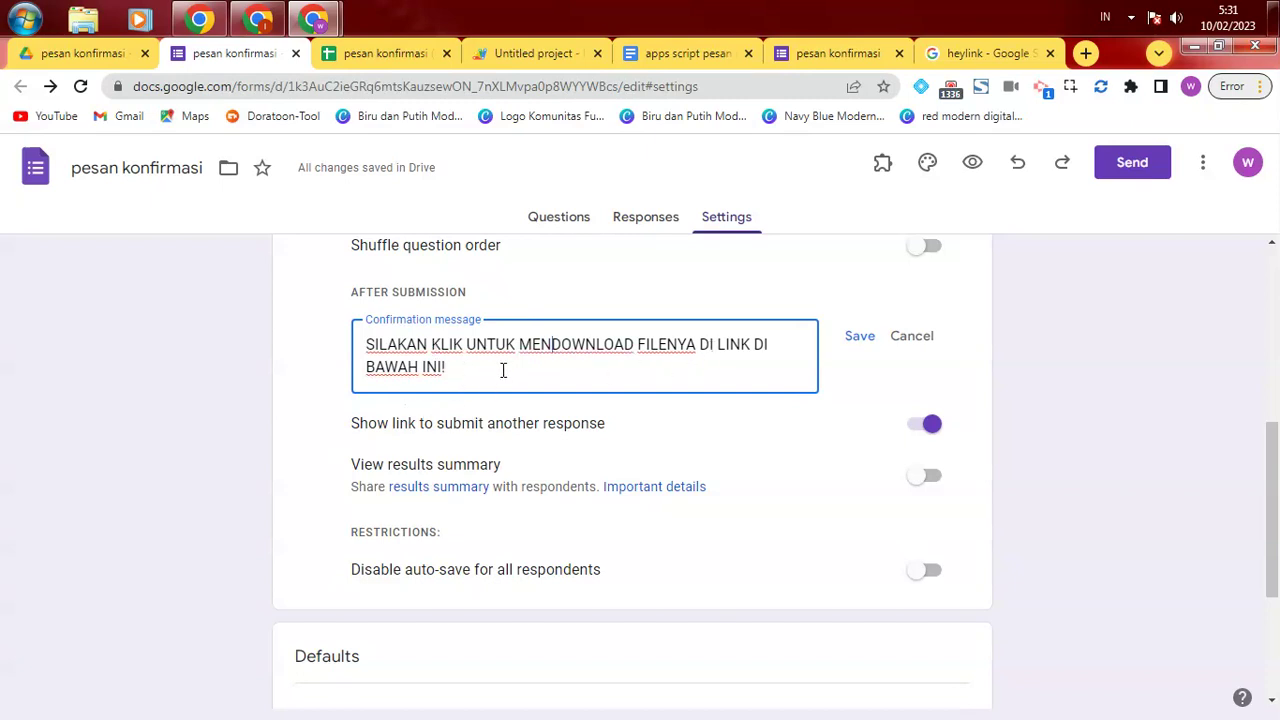
Step: Paste the copied web app URL on a new line below the confirmation text and save the message
{"action": "key", "text": "Return"}
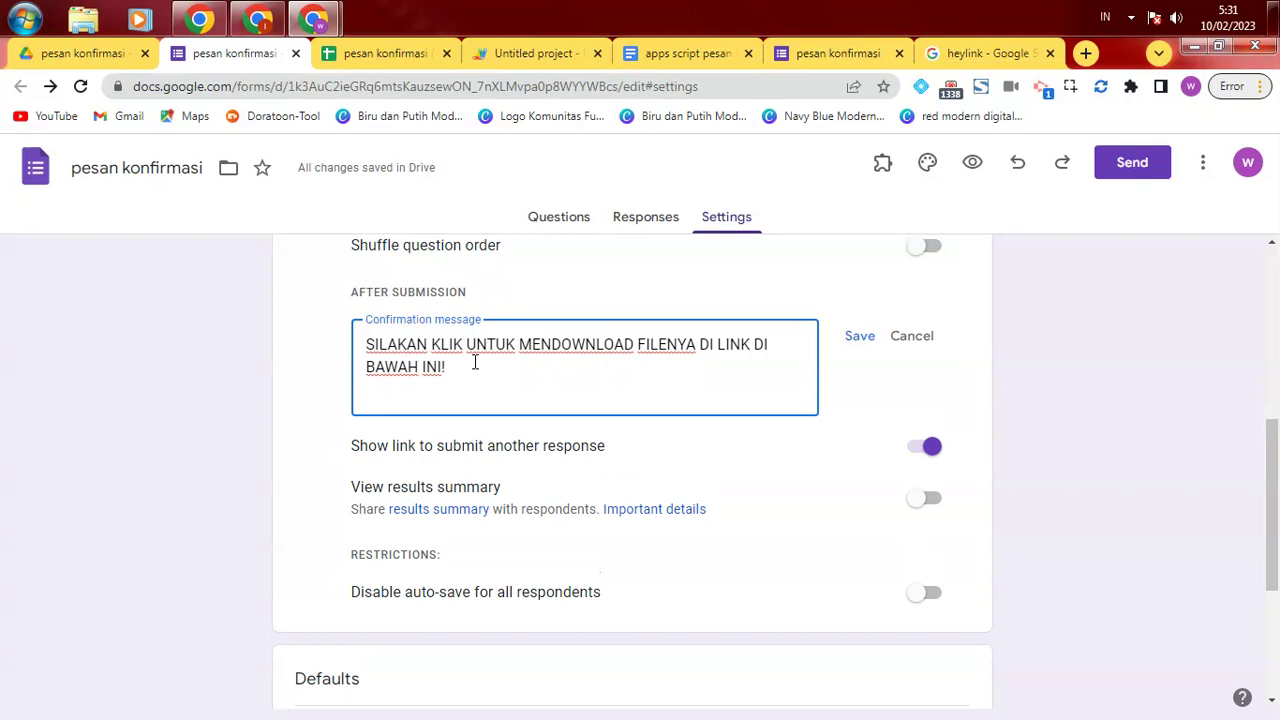
{"action": "key", "text": "ctrl+v"}
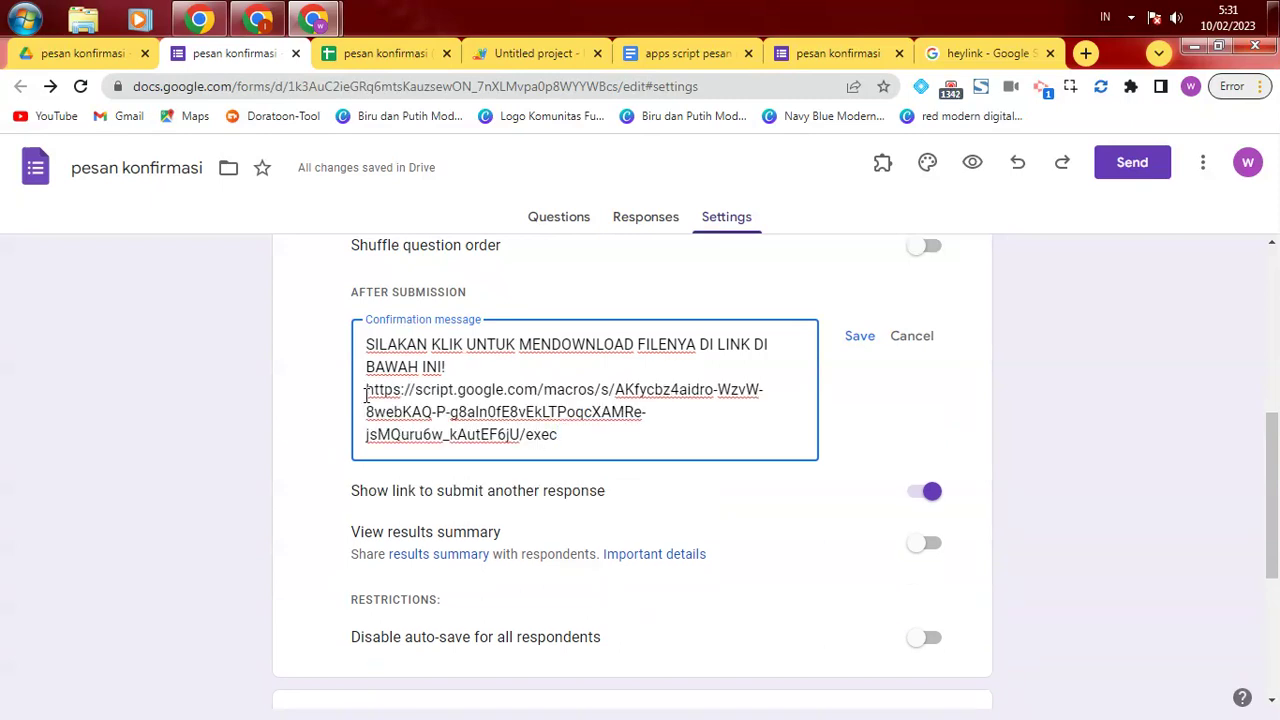
{"action": "left_click", "coordinate": [857, 341]}
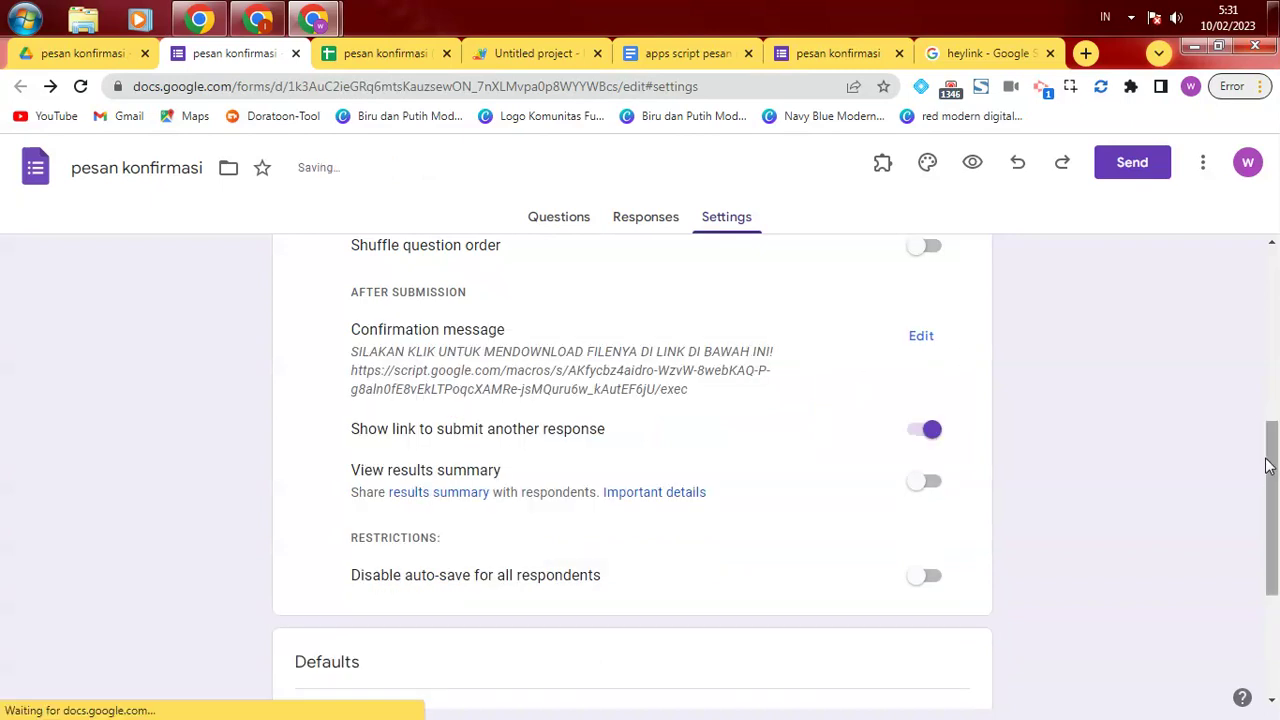
Step: Review the form's NIS and NAMA questions, the form responses sheet and the NIS and PDF link table on Sheet1
{"action": "left_click_drag", "start_coordinate": [1274, 452], "coordinate": [1274, 261]}
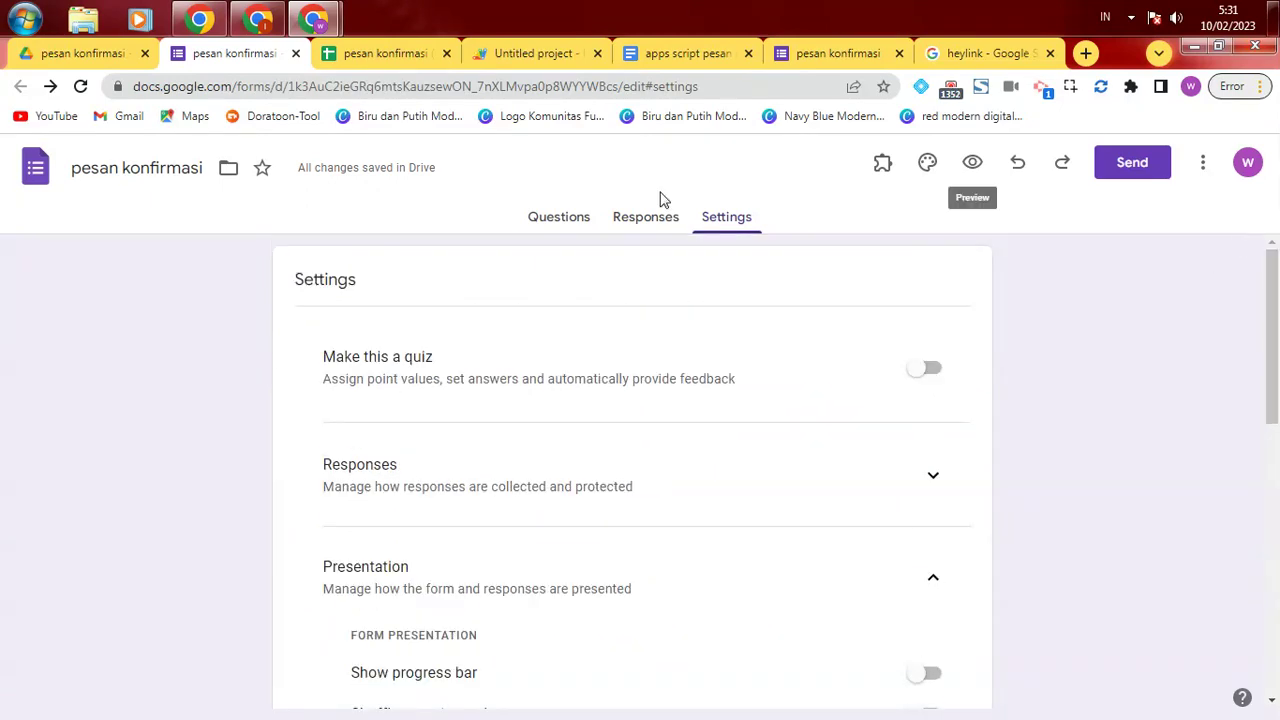
{"action": "left_click", "coordinate": [550, 232]}
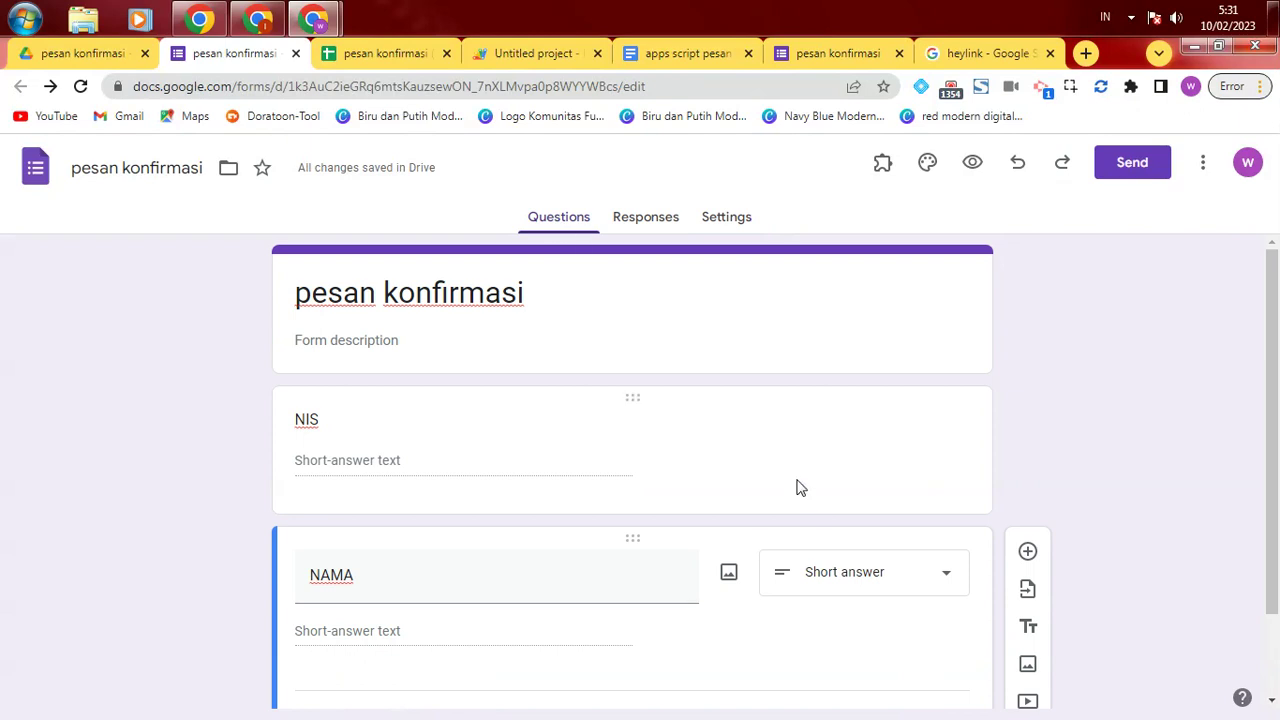
{"action": "scroll", "coordinate": [585, 477], "scroll_direction": "down", "scroll_amount": 1}
{"action": "scroll", "coordinate": [585, 477], "scroll_direction": "up", "scroll_amount": 1}
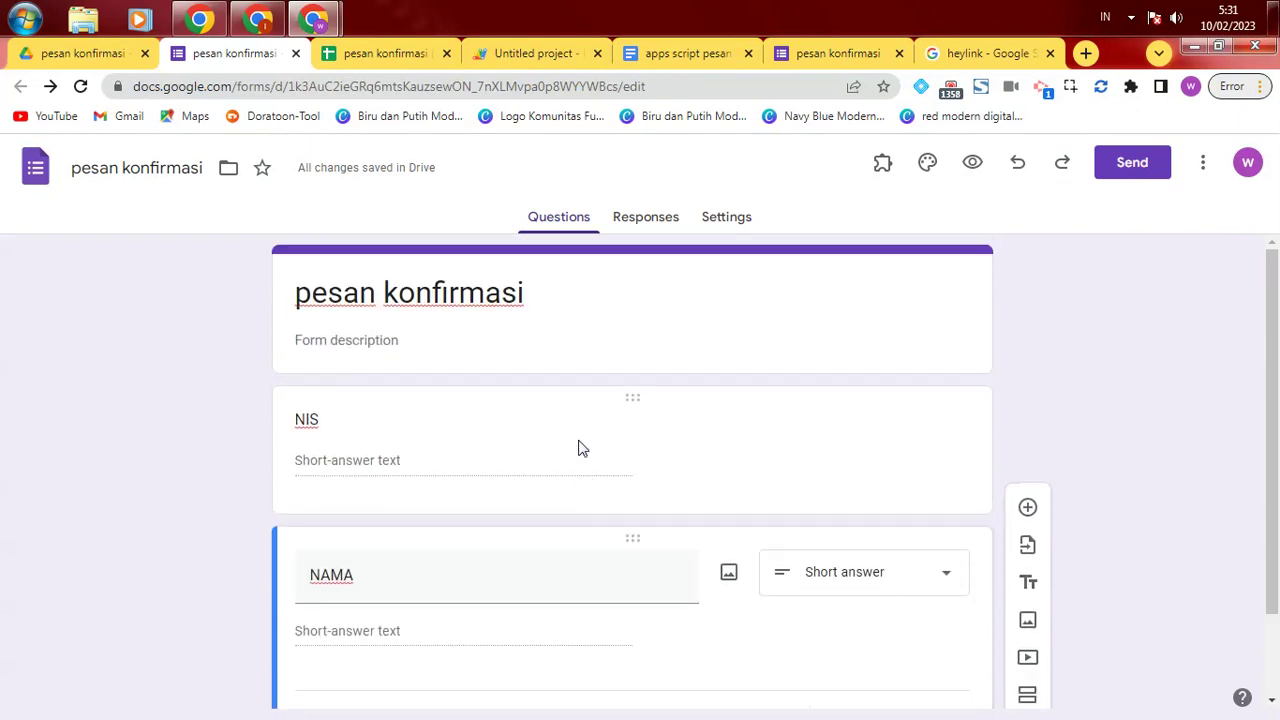
{"action": "left_click", "coordinate": [353, 58]}
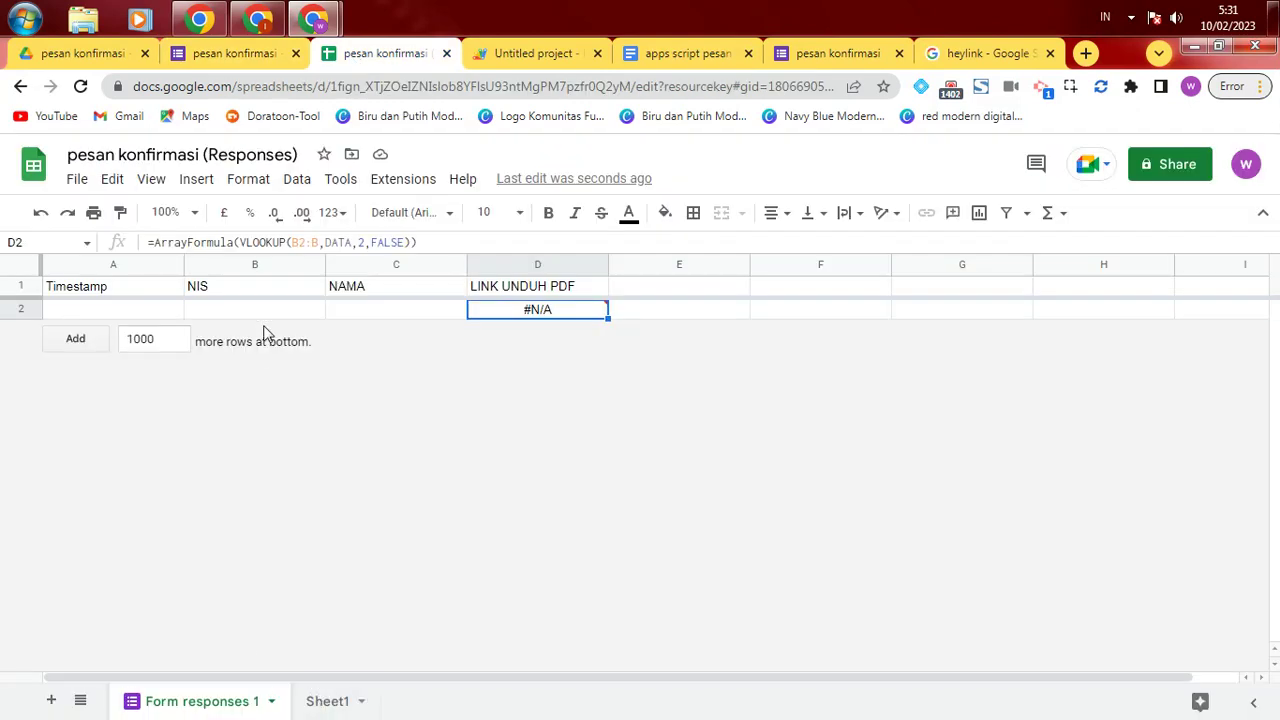
{"action": "left_click", "coordinate": [334, 701]}
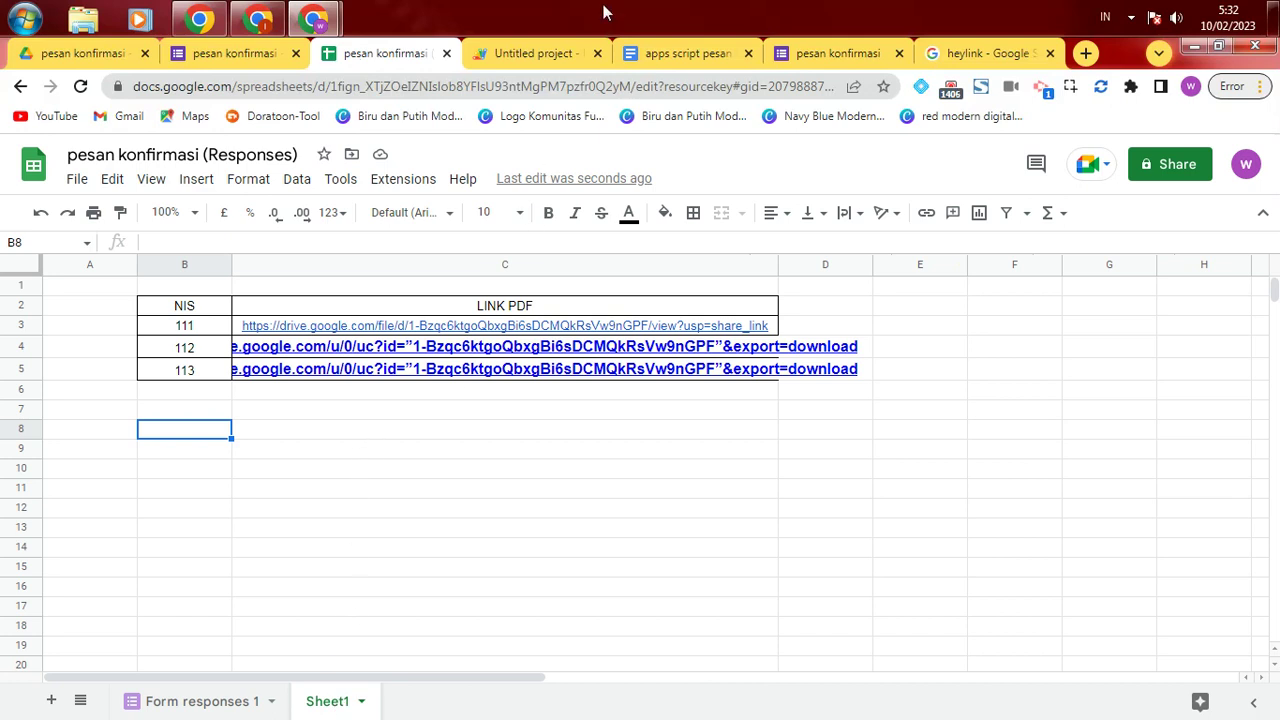
Step: Dismiss the deployment summary in the Apps Script project and examine the doGet line that reads column D
{"action": "left_click", "coordinate": [536, 44]}
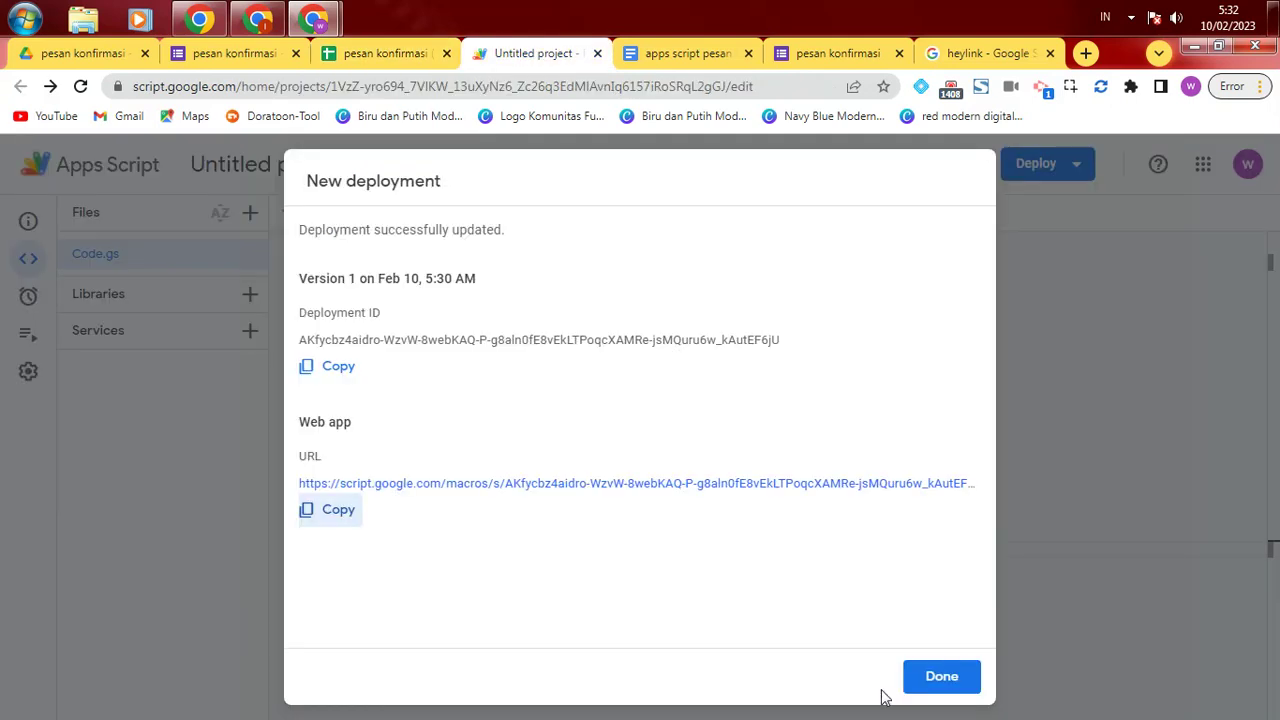
{"action": "left_click", "coordinate": [941, 677]}
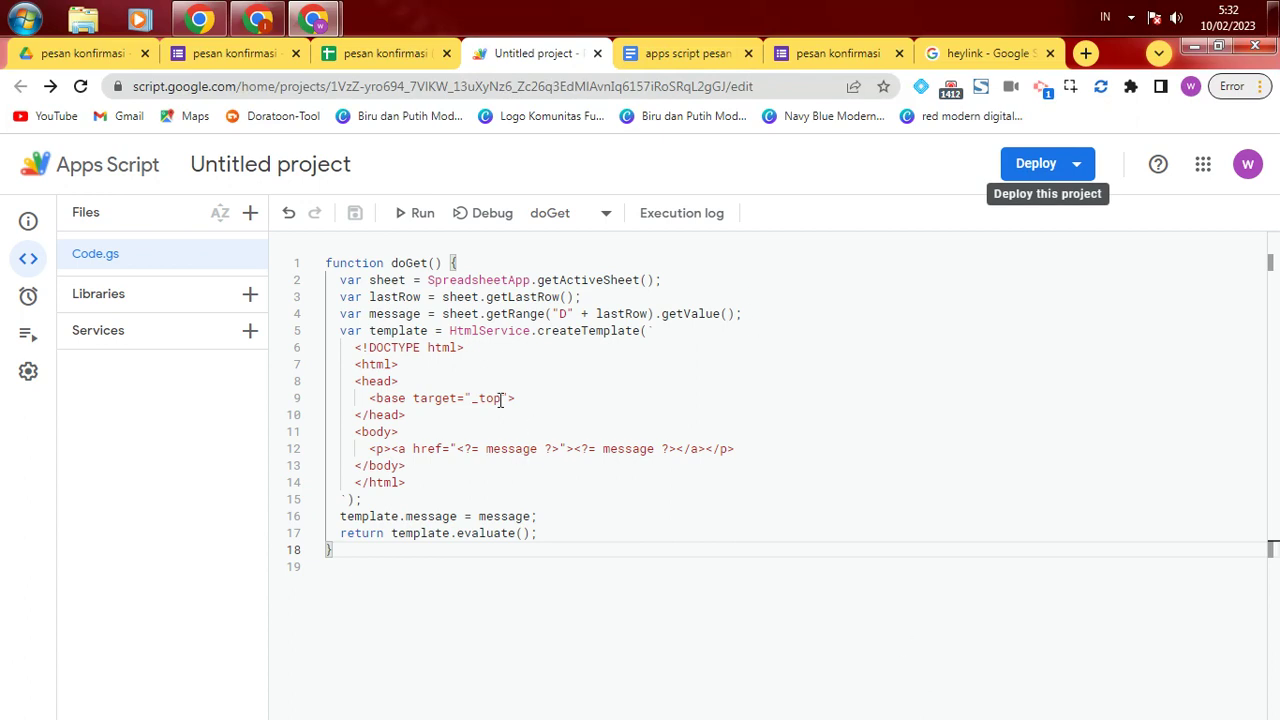
{"action": "left_click", "coordinate": [455, 316]}
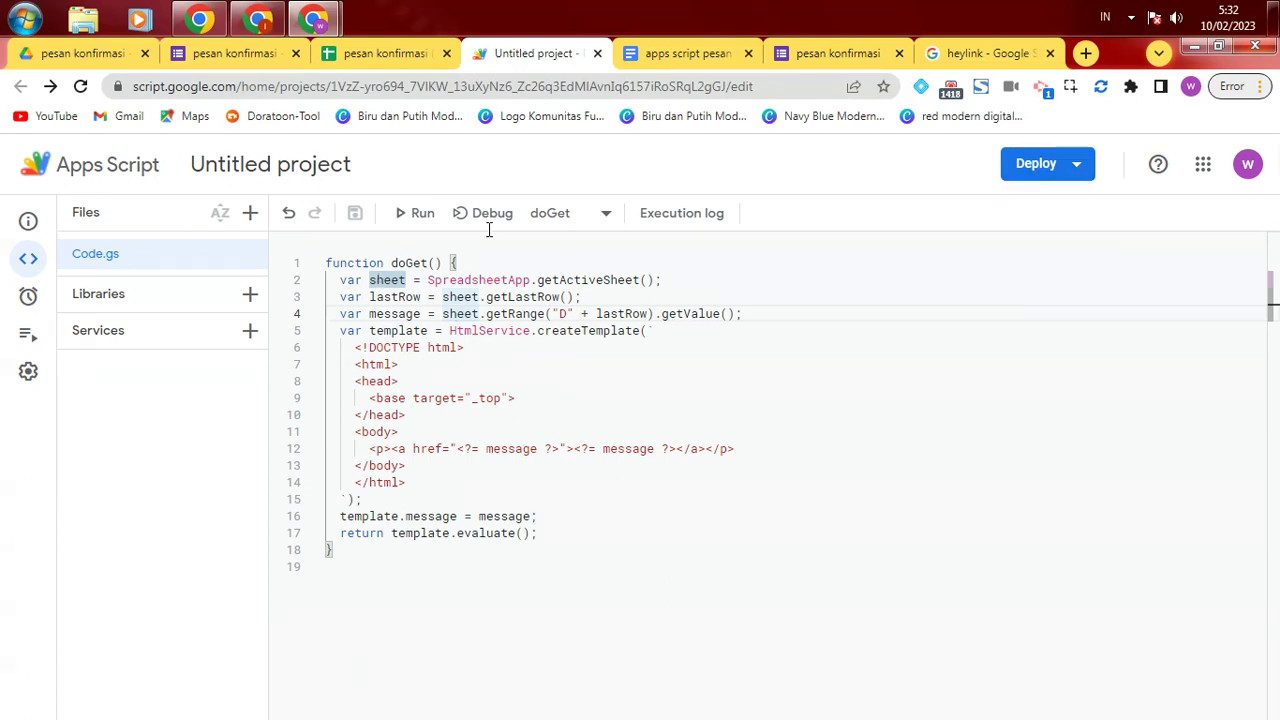
Step: Fill in the live pesan konfirmasi form with NIS 111 and NAMA "NAMA1", and submit it
{"action": "left_click", "coordinate": [831, 55]}
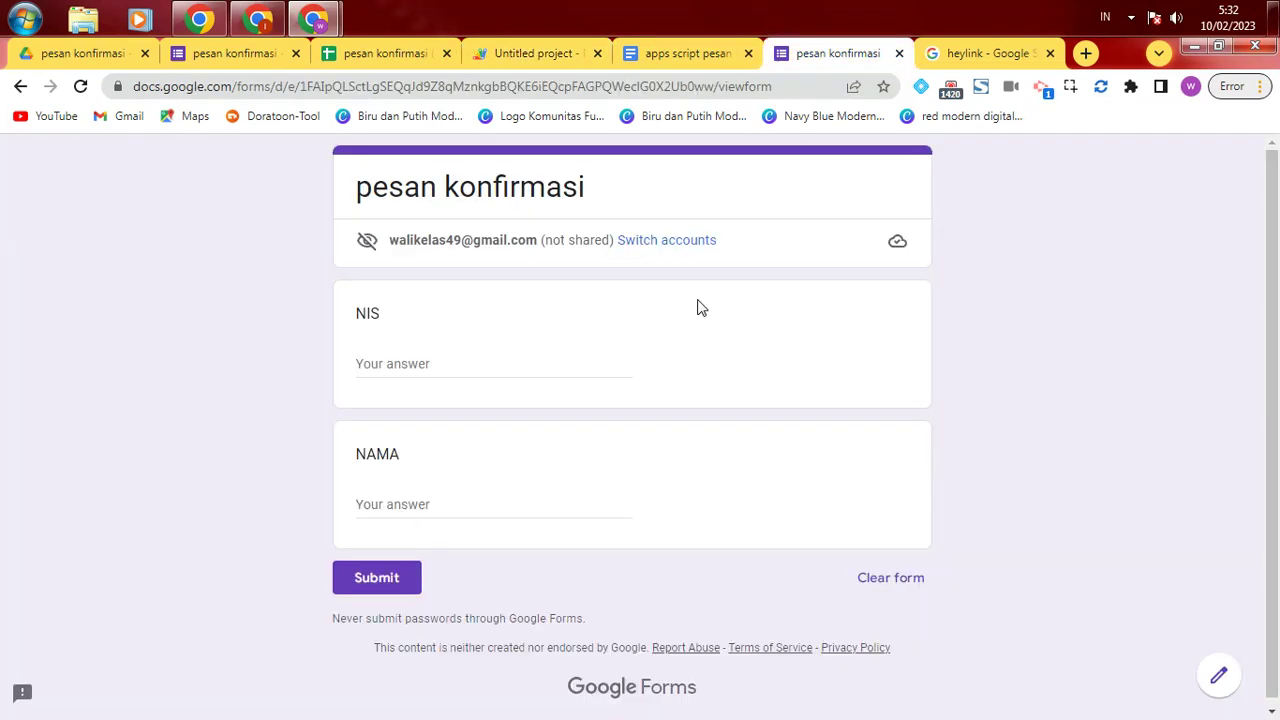
{"action": "left_click", "coordinate": [442, 369]}
{"action": "type", "text": "111"}
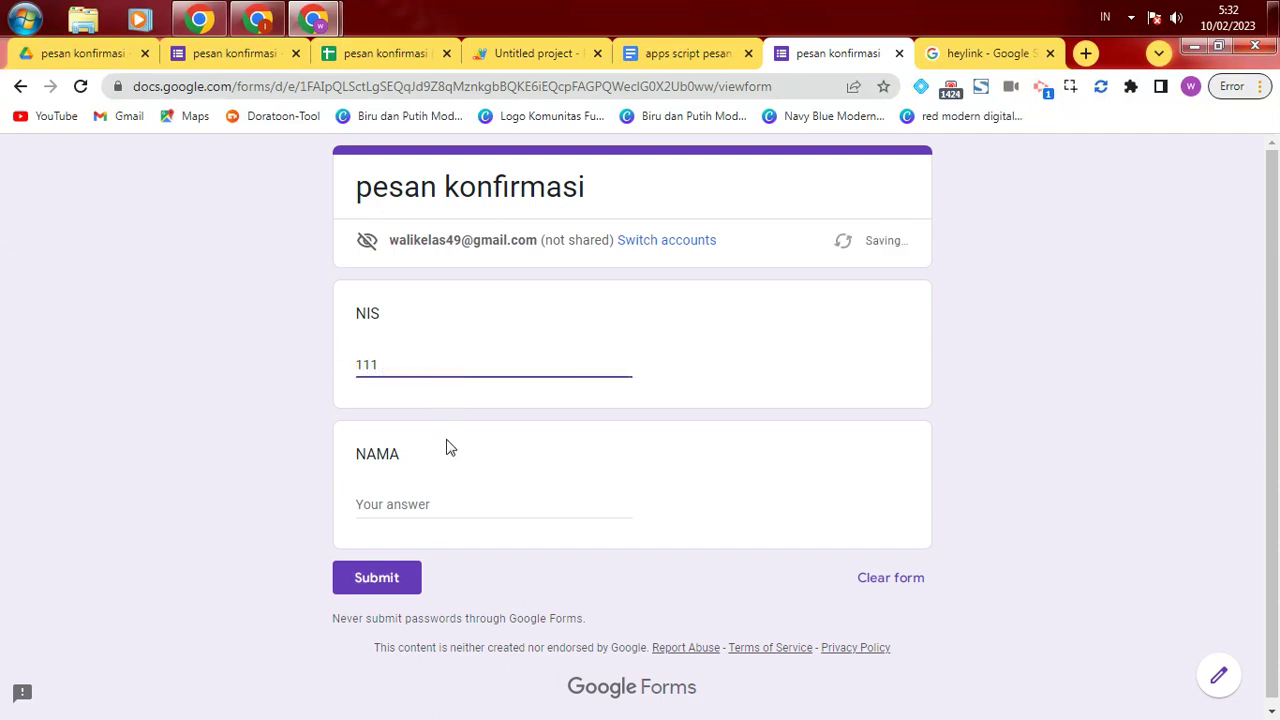
{"action": "left_click", "coordinate": [413, 510]}
{"action": "type", "text": "NAM"}
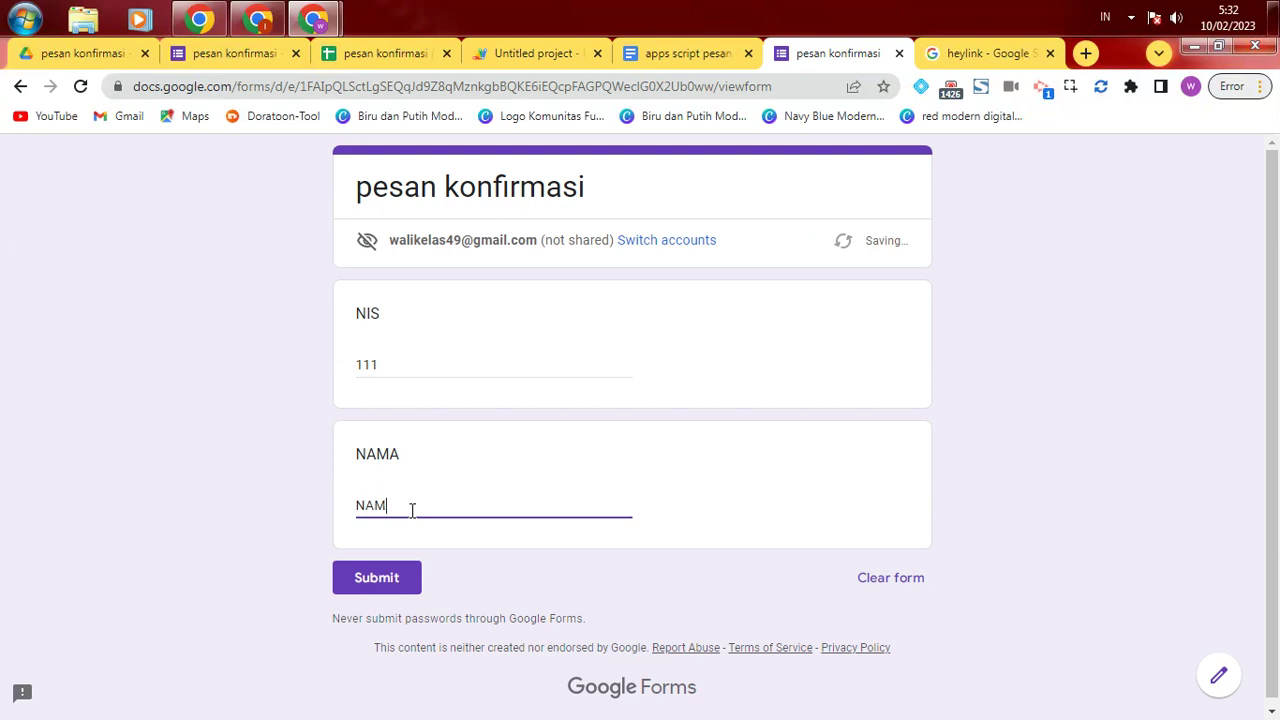
{"action": "type", "text": "A1"}
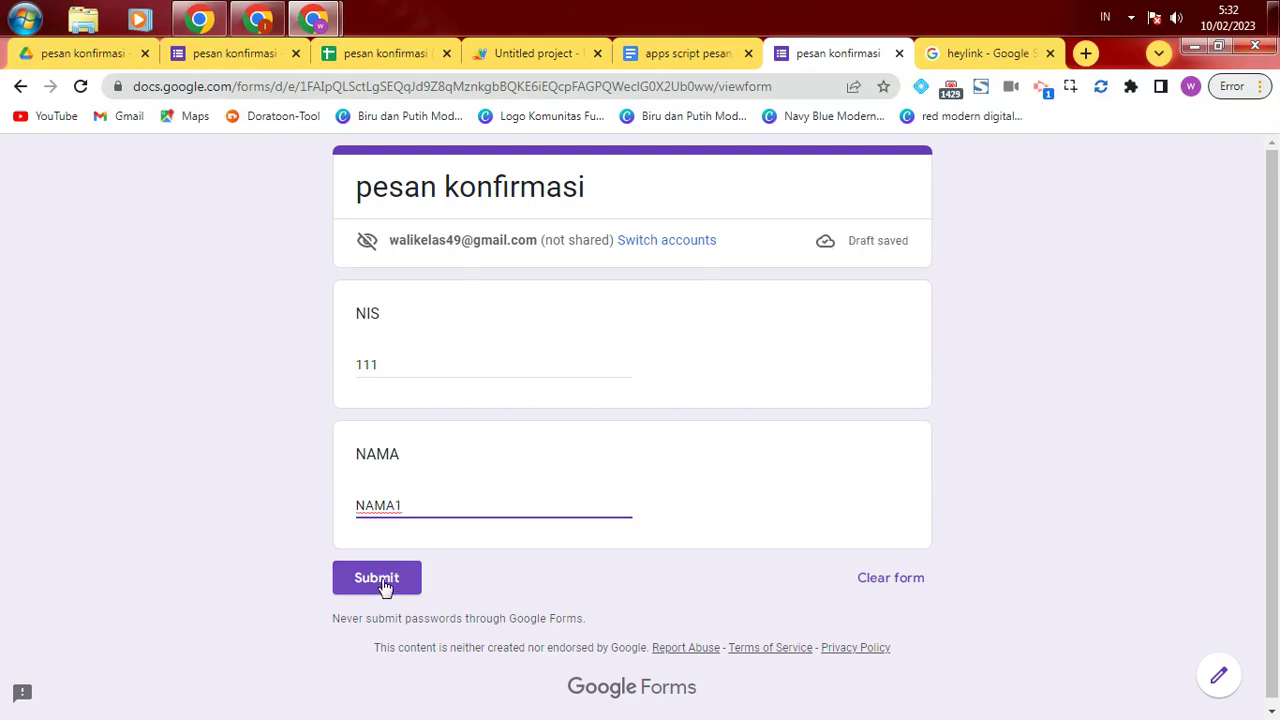
{"action": "left_click", "coordinate": [384, 580]}
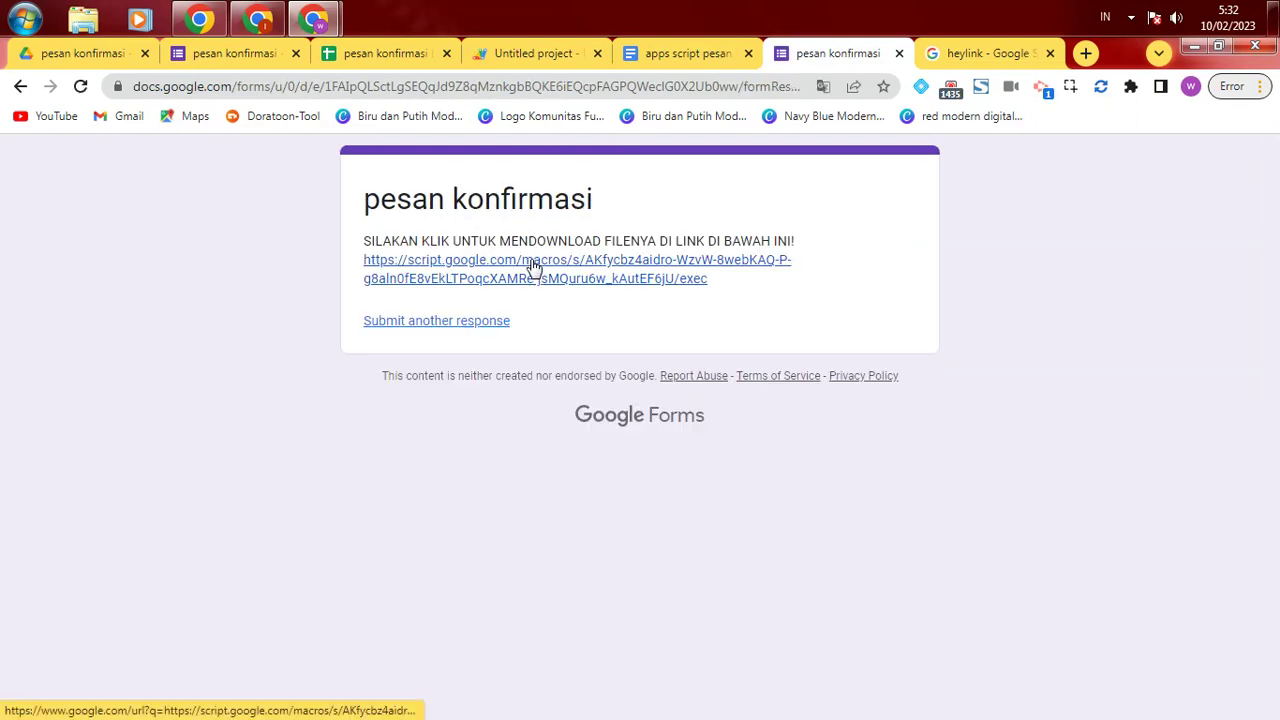
Step: Follow the confirmation link to the web app, and inspect the new response and the LINK UNDUH PDF formula in the responses sheet
{"action": "left_click", "coordinate": [489, 281]}
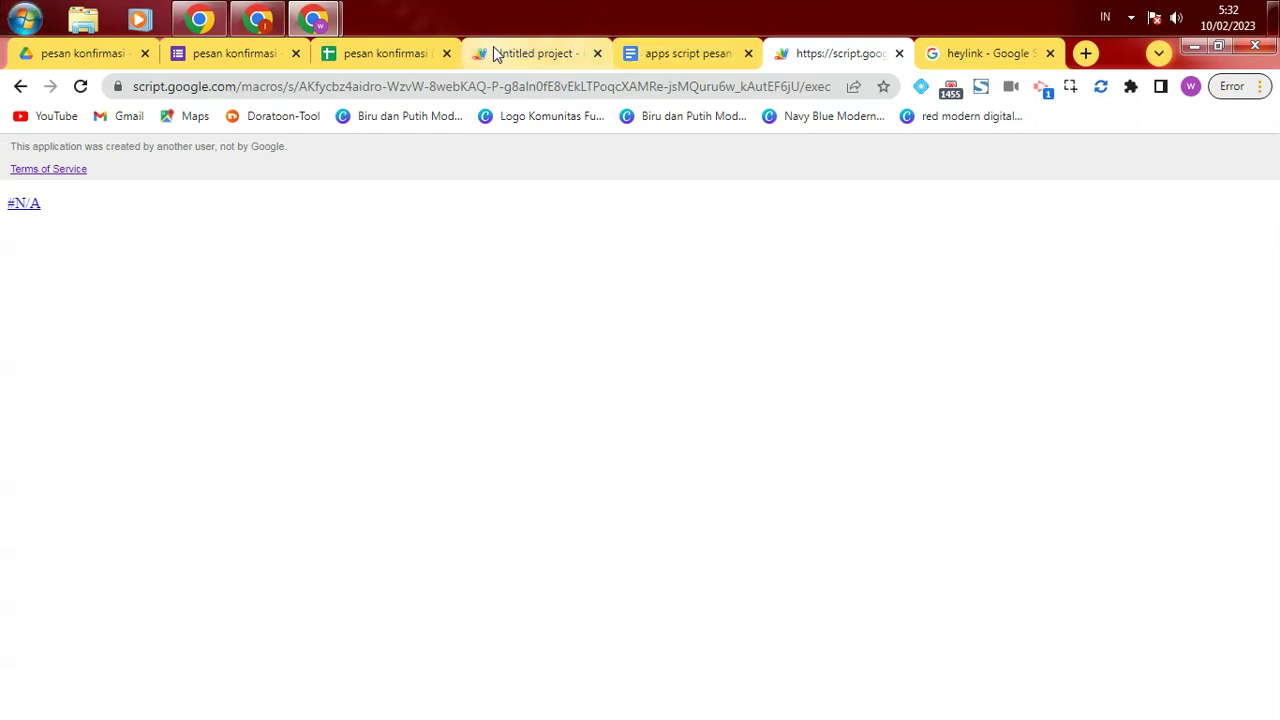
{"action": "left_click", "coordinate": [350, 56]}
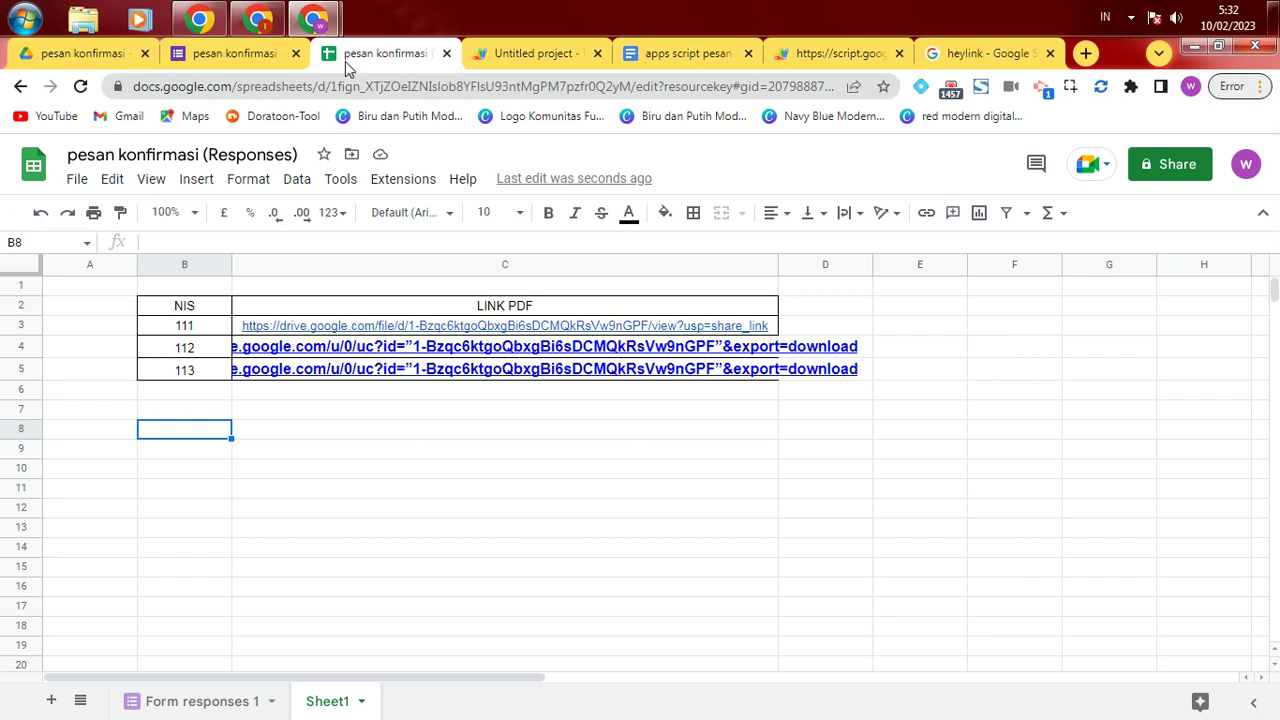
{"action": "left_click", "coordinate": [158, 704]}
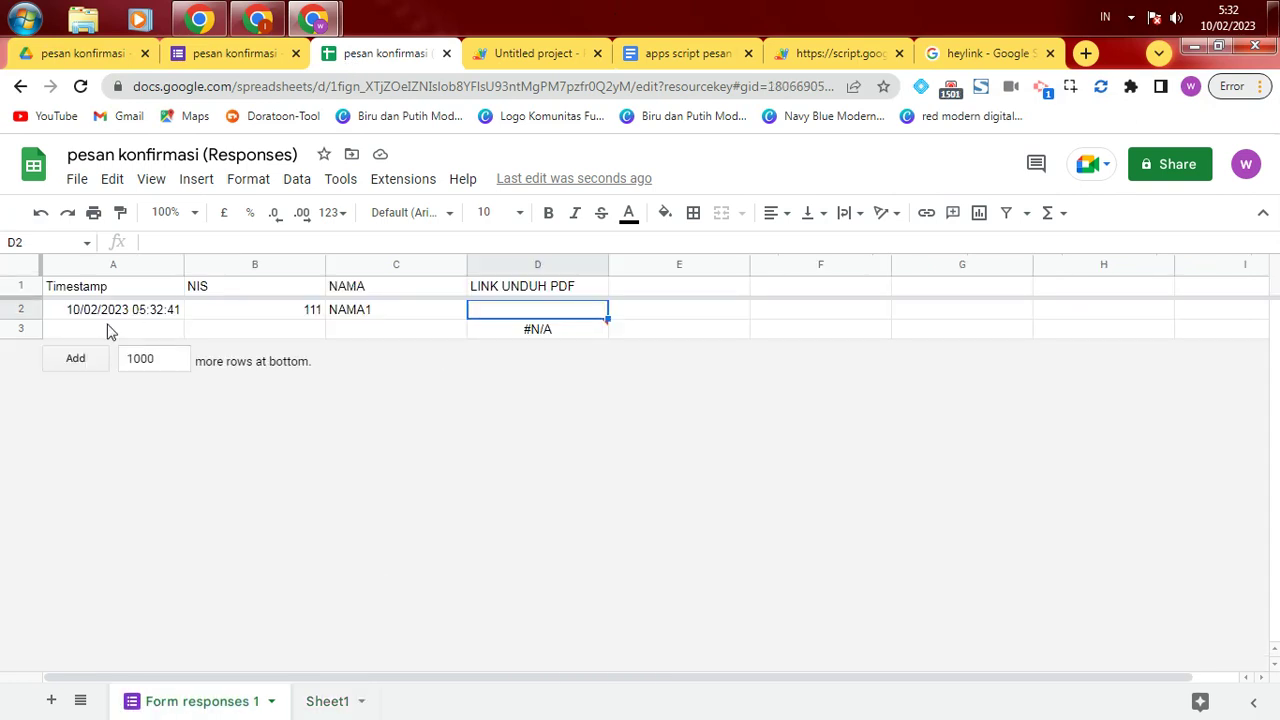
{"action": "left_click", "coordinate": [510, 330]}
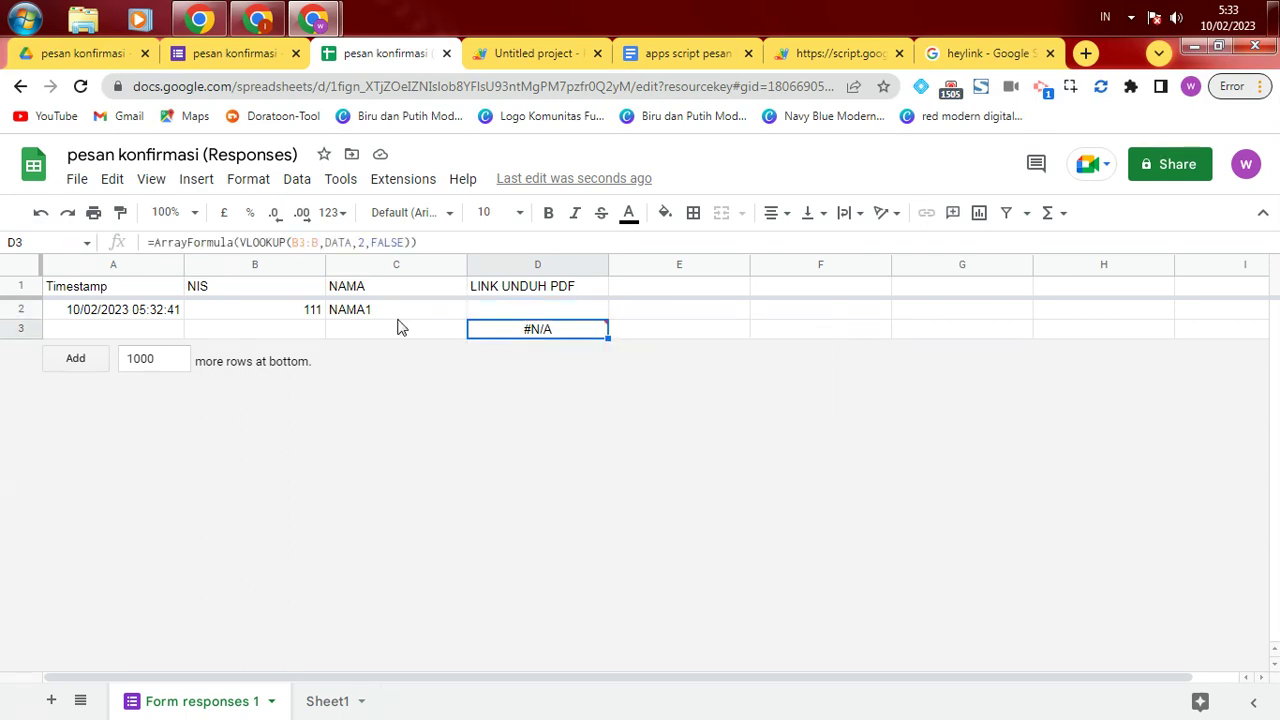
Step: Try deleting row 3 from the form responses sheet, and undo the deletion
{"action": "left_click", "coordinate": [18, 329]}
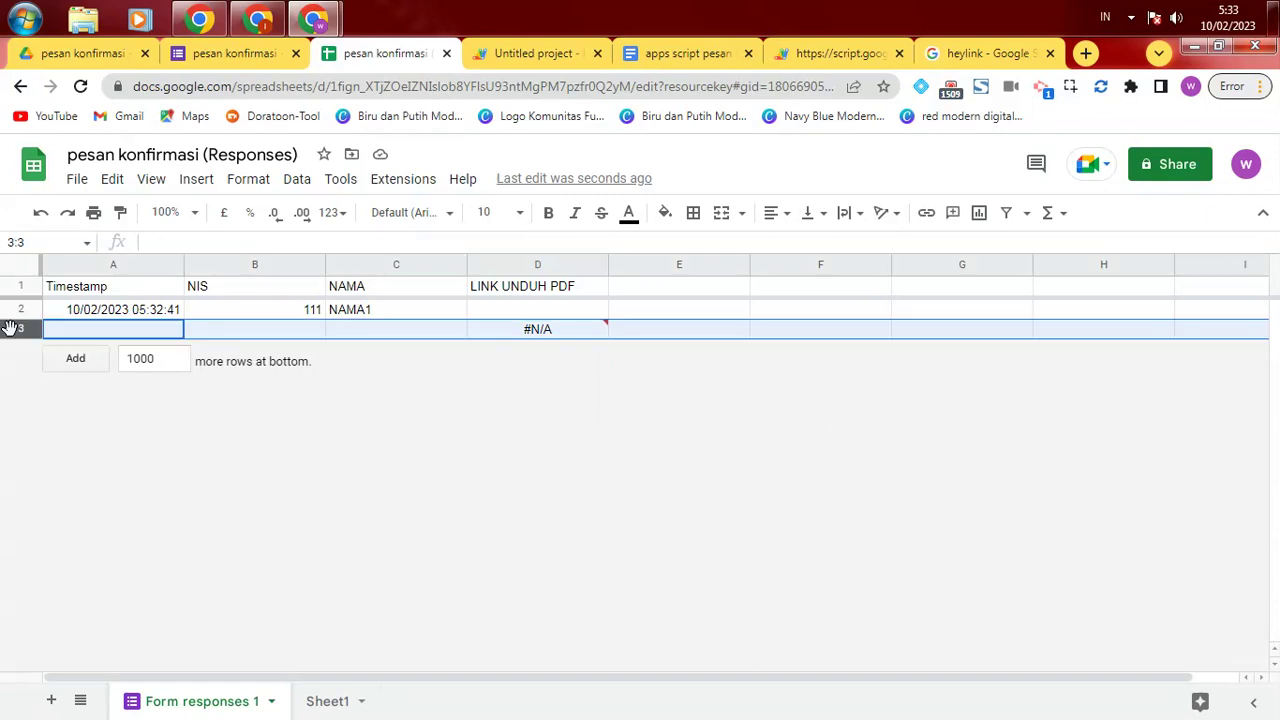
{"action": "right_click", "coordinate": [10, 329]}
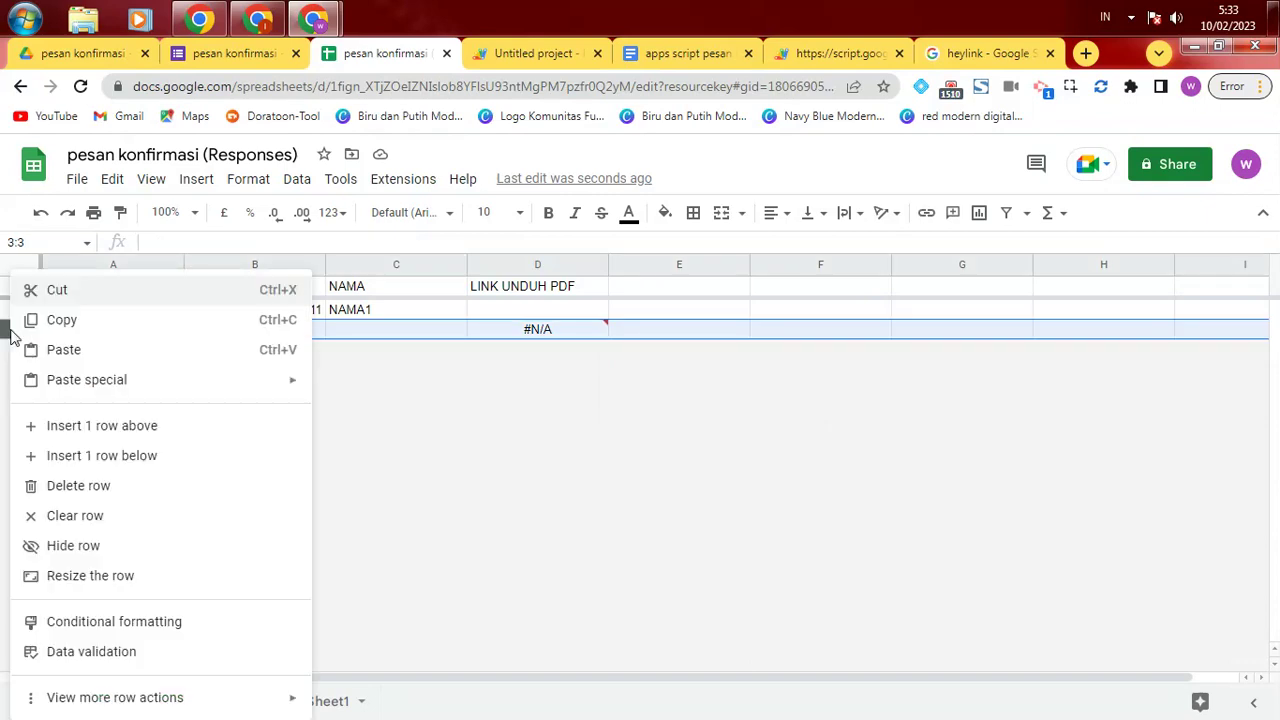
{"action": "left_click", "coordinate": [85, 487]}
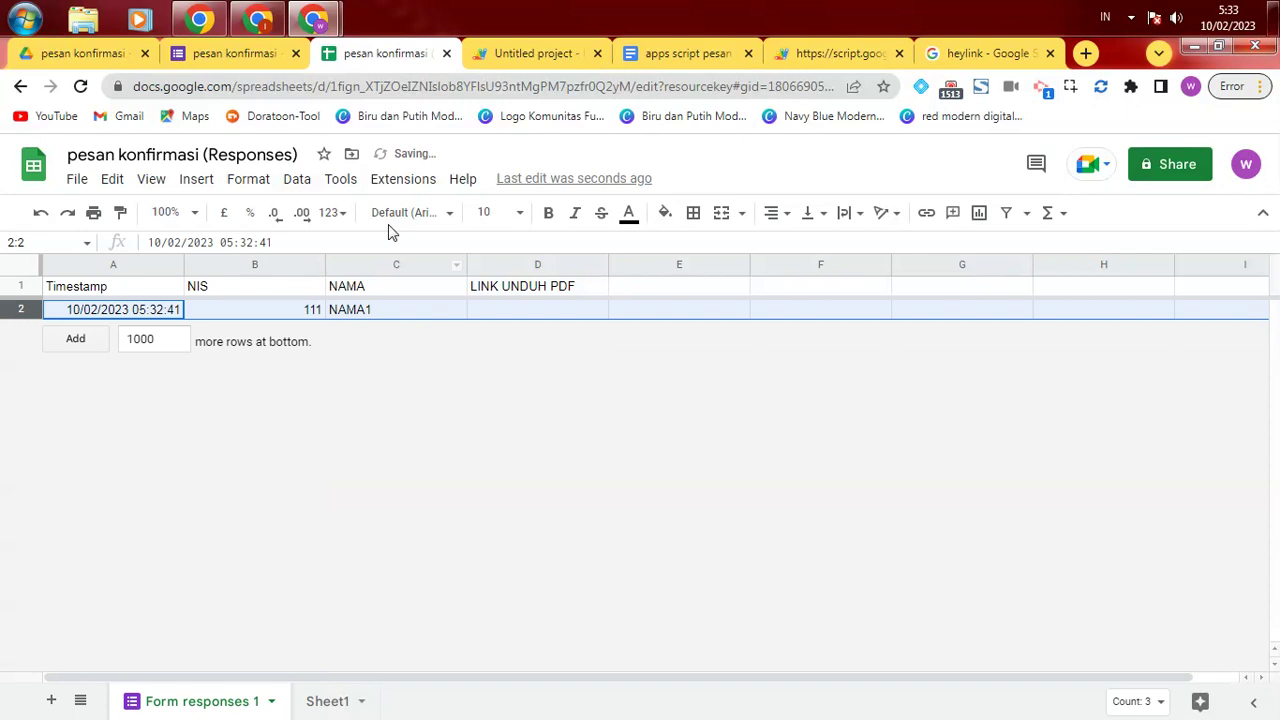
{"action": "left_click", "coordinate": [496, 314]}
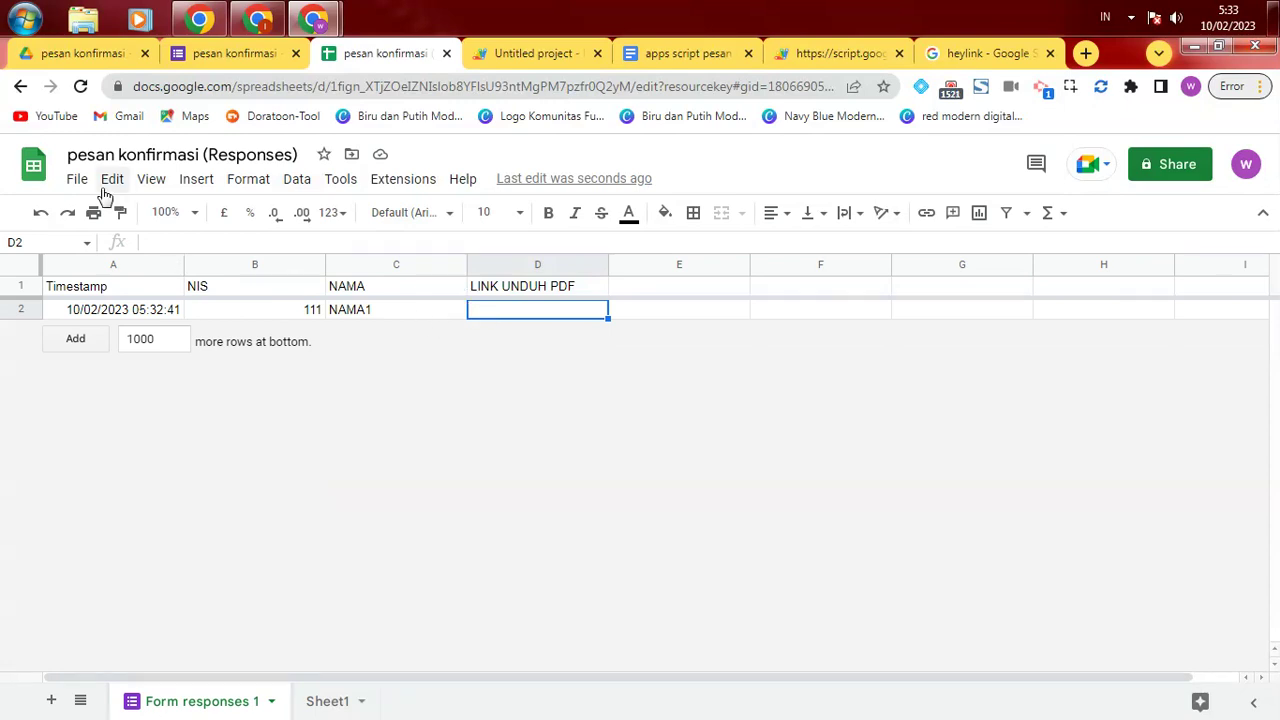
{"action": "left_click", "coordinate": [41, 215]}
Step: Copy the VLOOKUP formula from D3 into D2, the first response's LINK UNDUH PDF cell
{"action": "left_click", "coordinate": [534, 338]}
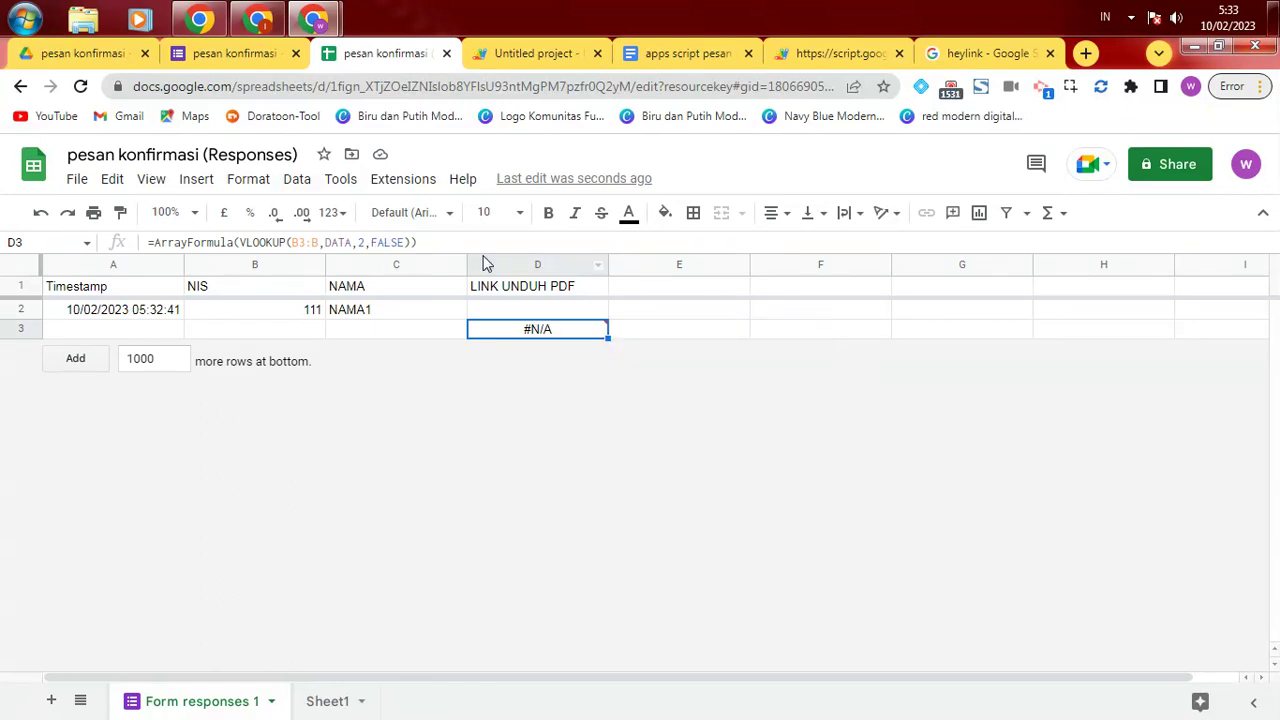
{"action": "left_click", "coordinate": [485, 315]}
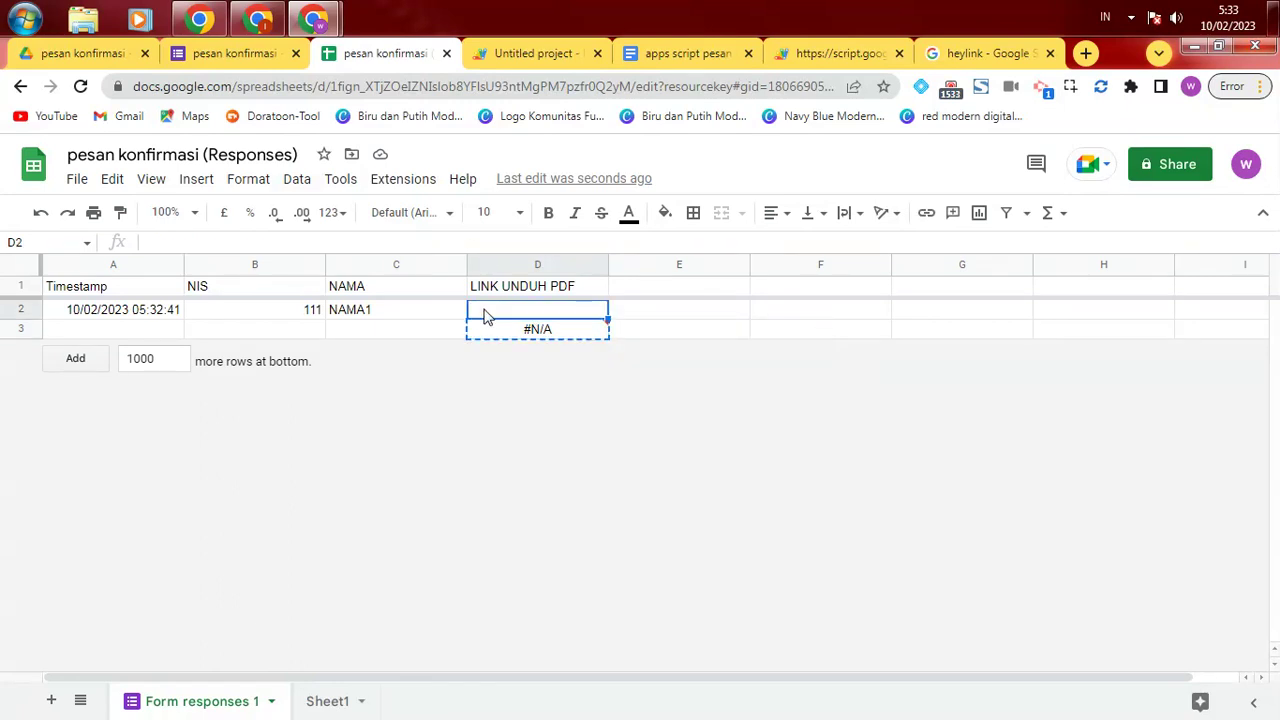
{"action": "key", "text": "ctrl+v"}
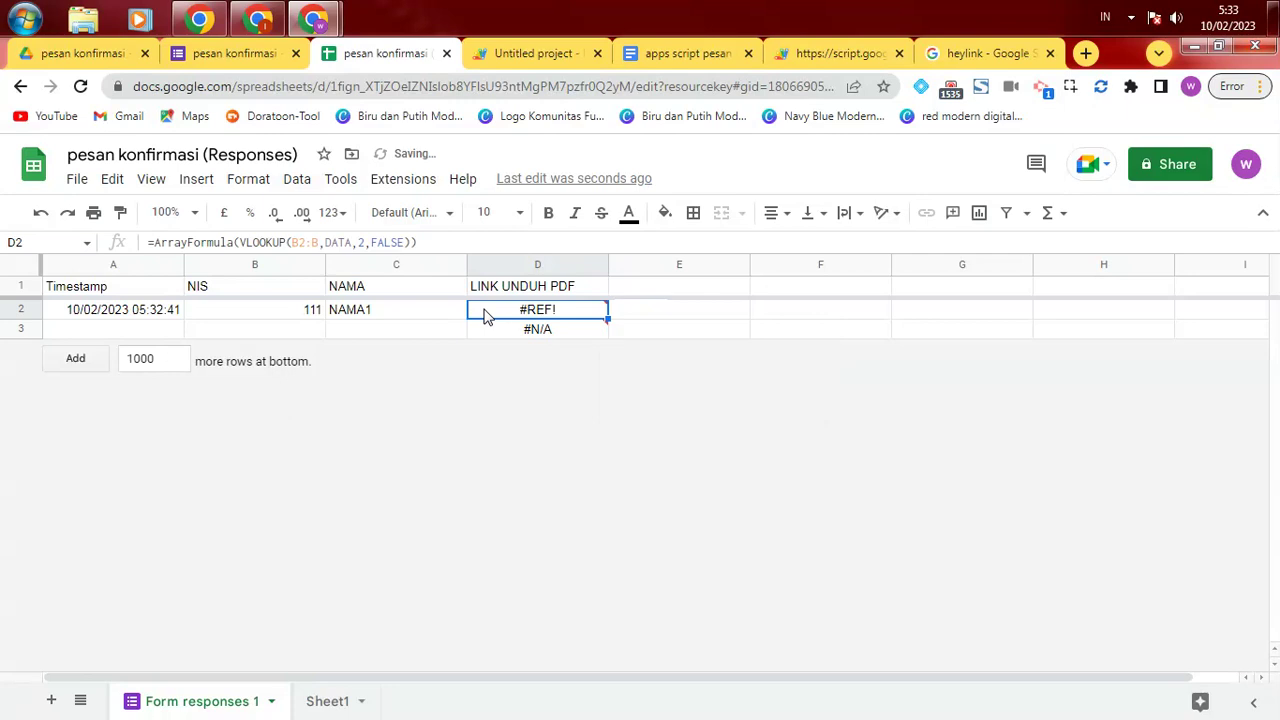
Step: Delete row 3 from the form responses sheet and check the LINK UNDUH PDF formula in D2
{"action": "mouse_move", "coordinate": [500, 333]}
{"action": "left_click", "coordinate": [492, 331]}
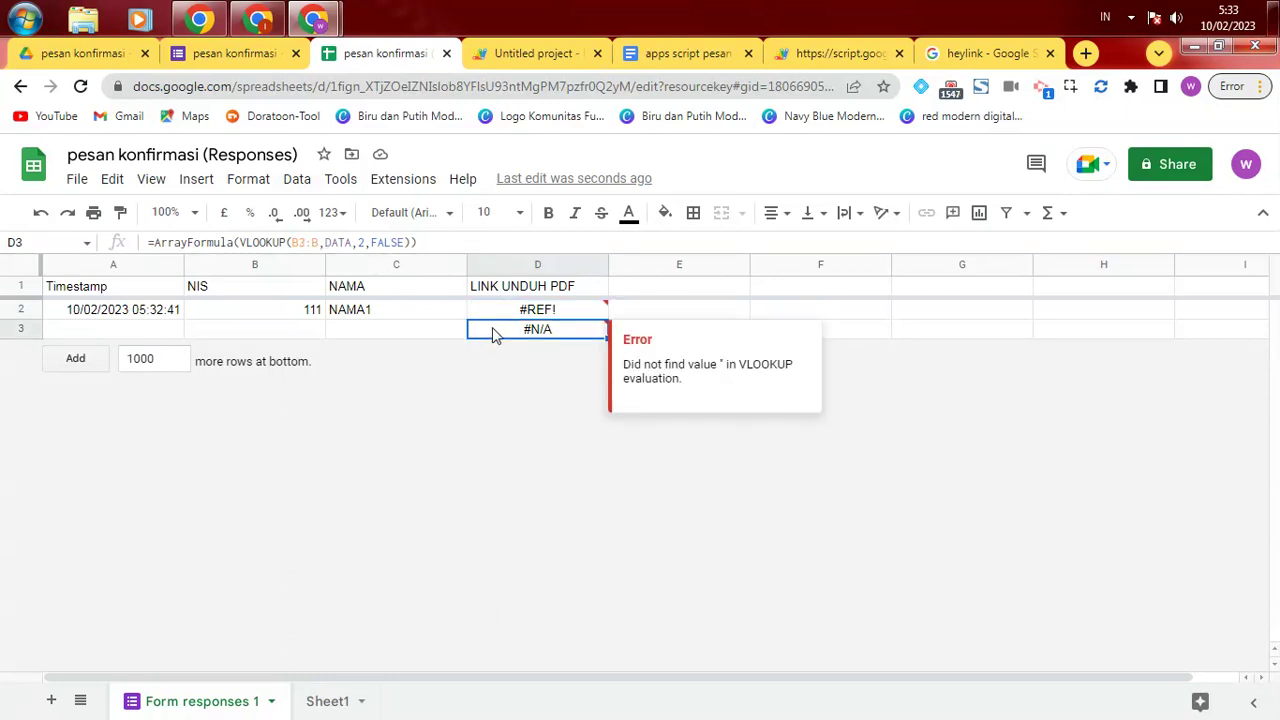
{"action": "left_click", "coordinate": [20, 330]}
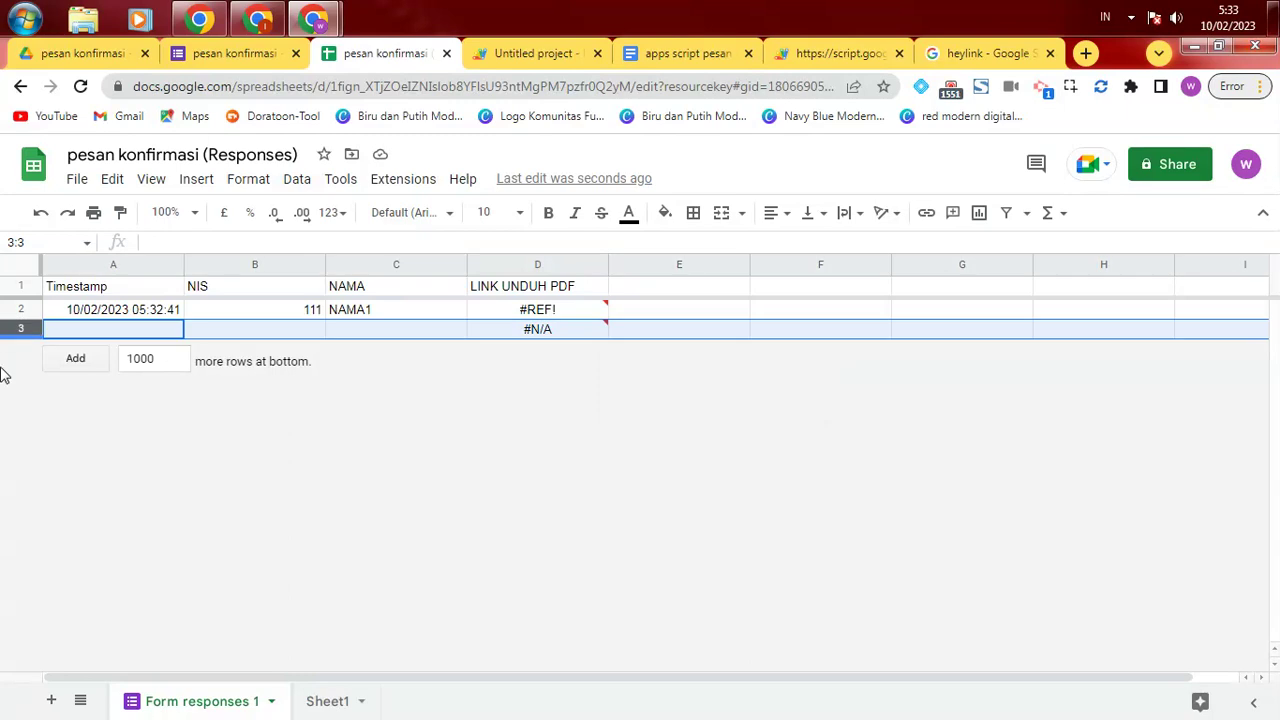
{"action": "right_click", "coordinate": [12, 330]}
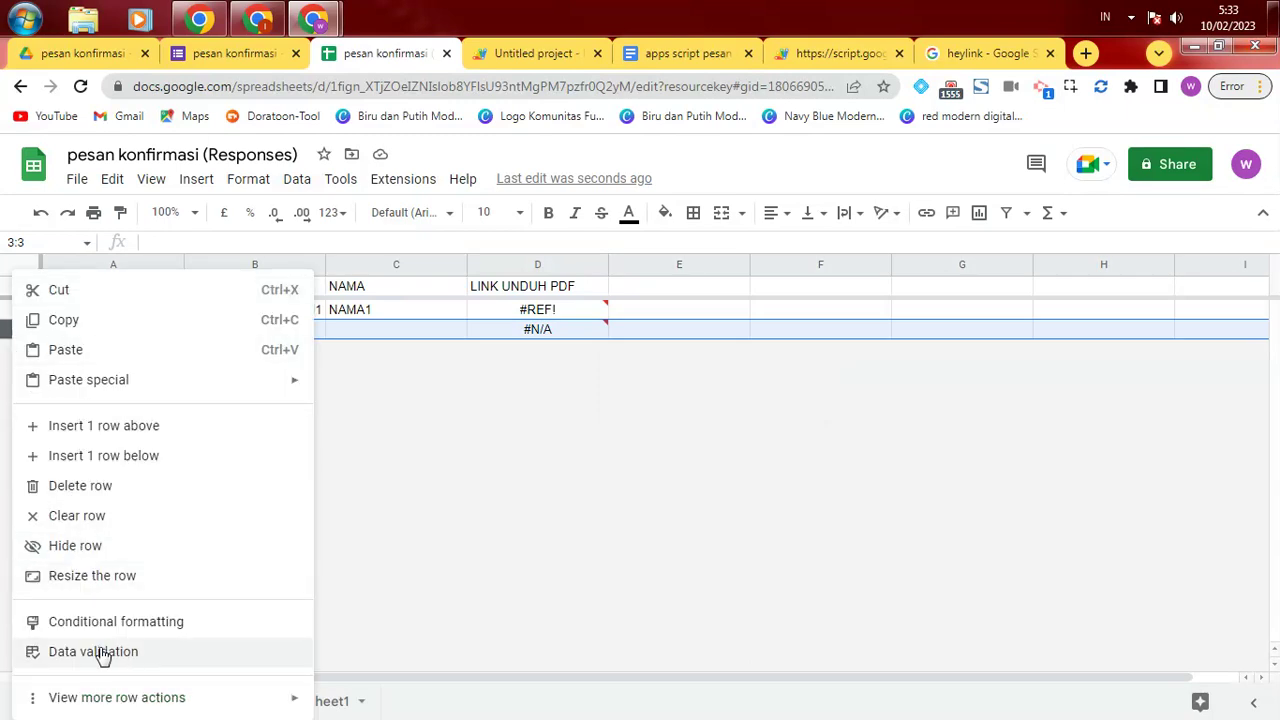
{"action": "left_click", "coordinate": [78, 487]}
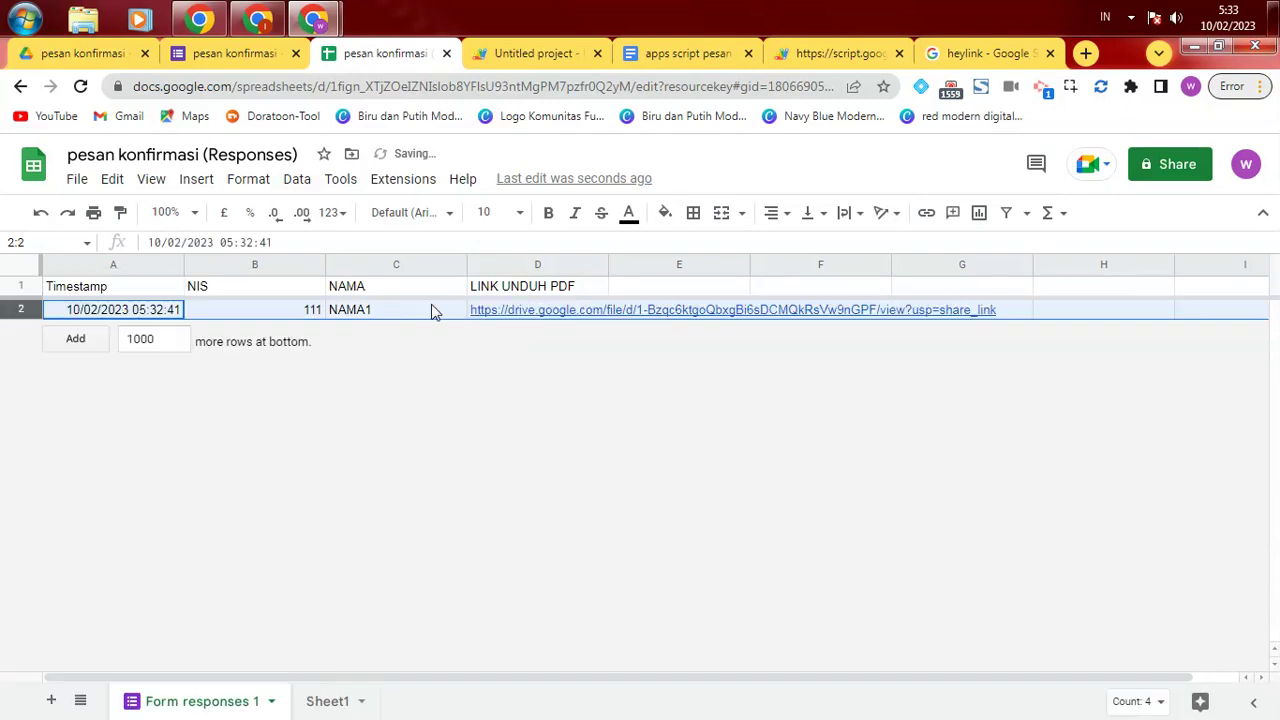
{"action": "left_click", "coordinate": [476, 312]}
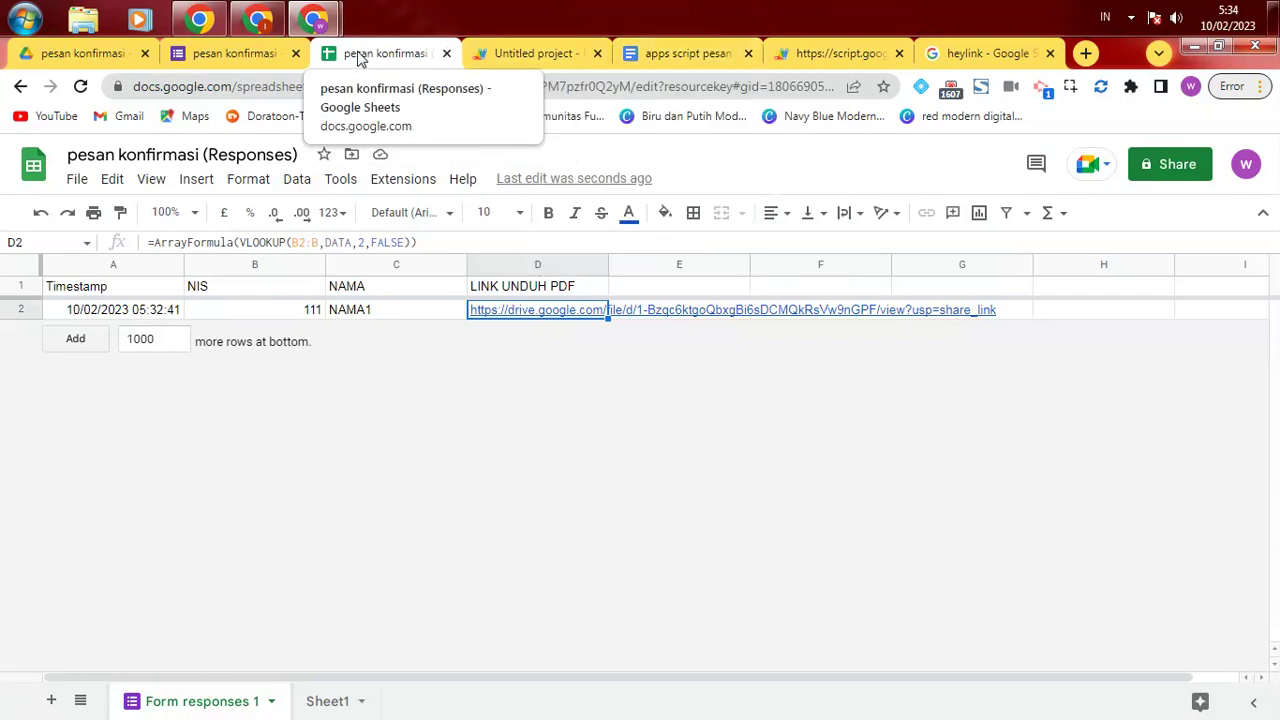
Step: Preview the pesan konfirmasi form, fill it in with NIS 111 and NAMA "NAMA2", and submit it
{"action": "left_click", "coordinate": [252, 55]}
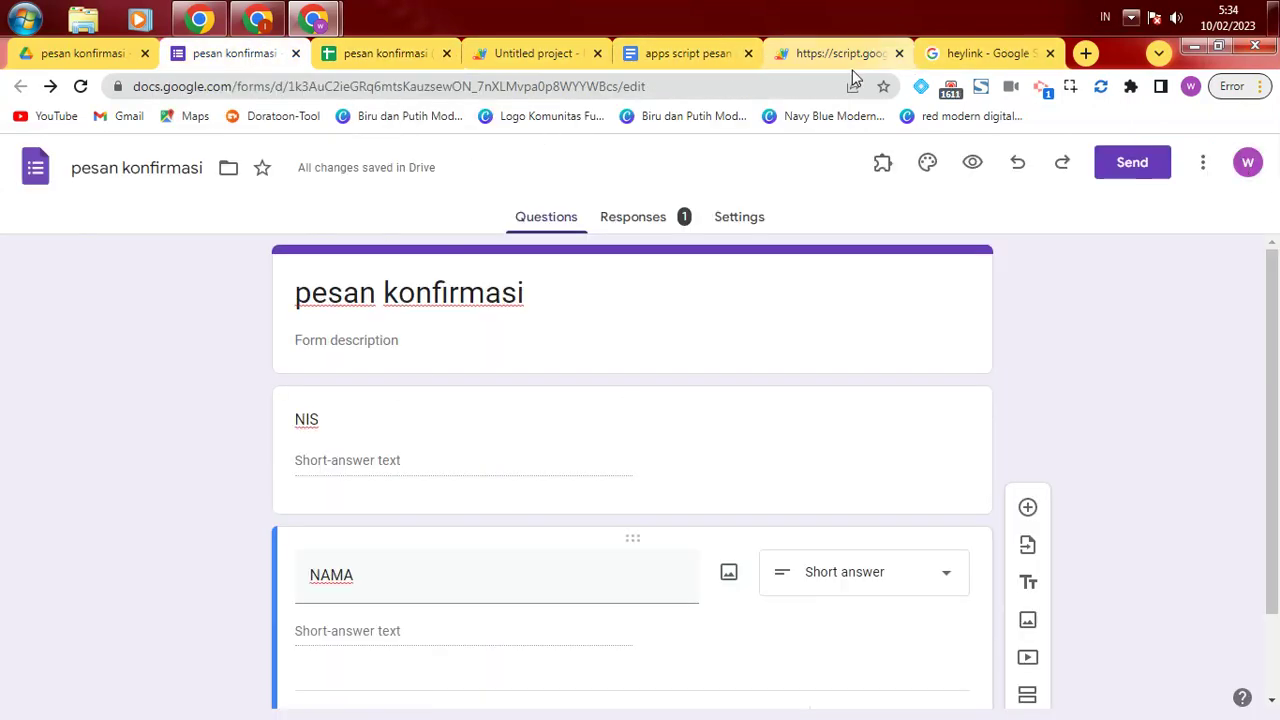
{"action": "left_click", "coordinate": [966, 170]}
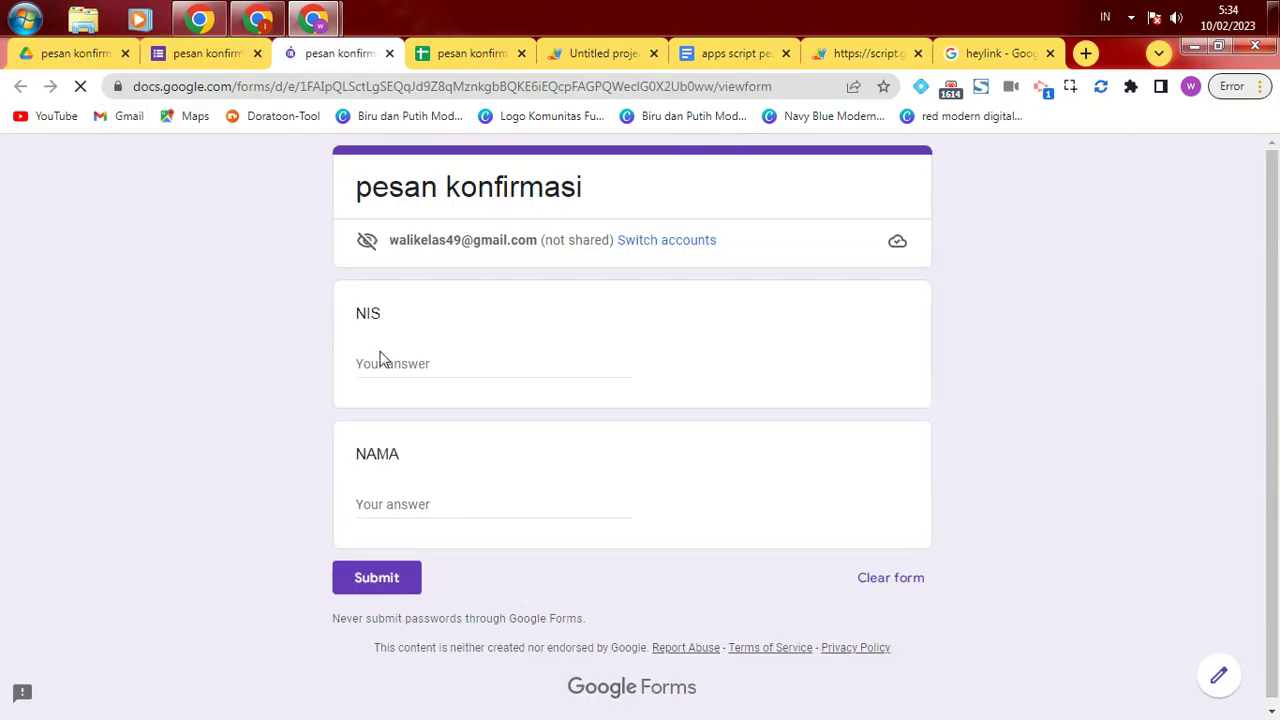
{"action": "left_click", "coordinate": [408, 363]}
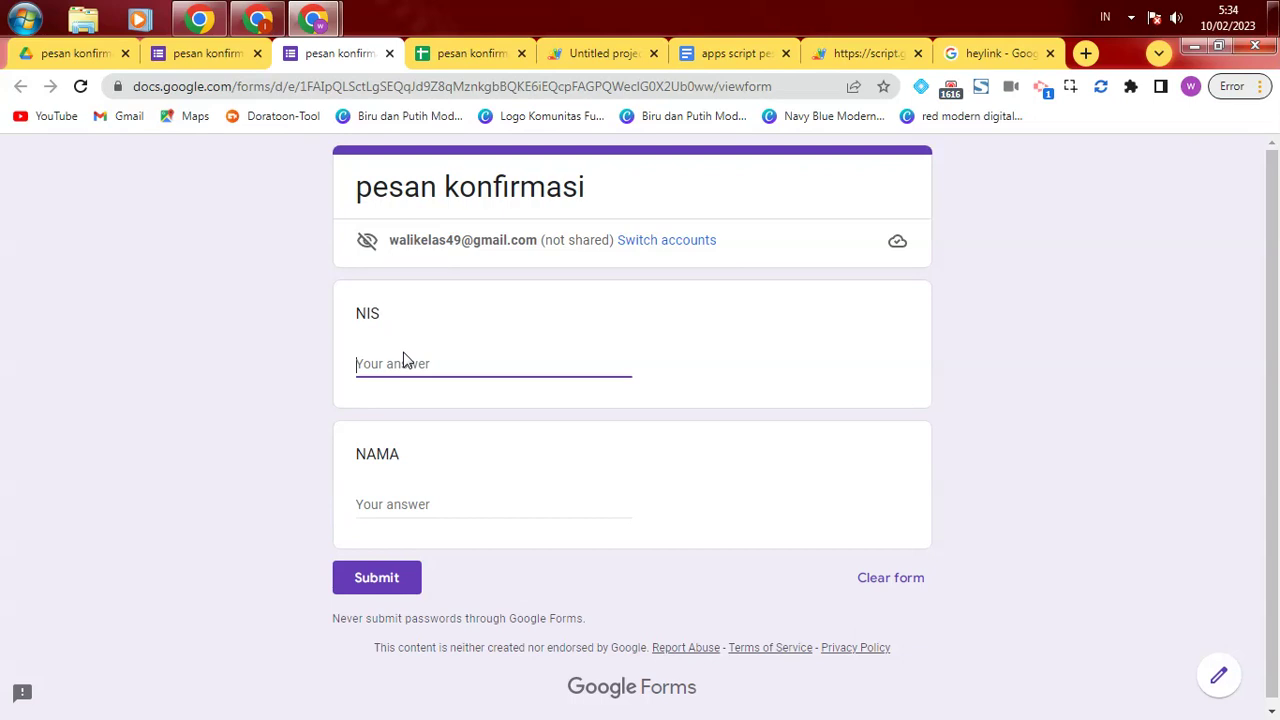
{"action": "type", "text": "111"}
{"action": "left_click", "coordinate": [396, 503]}
{"action": "type", "text": "NAM"}
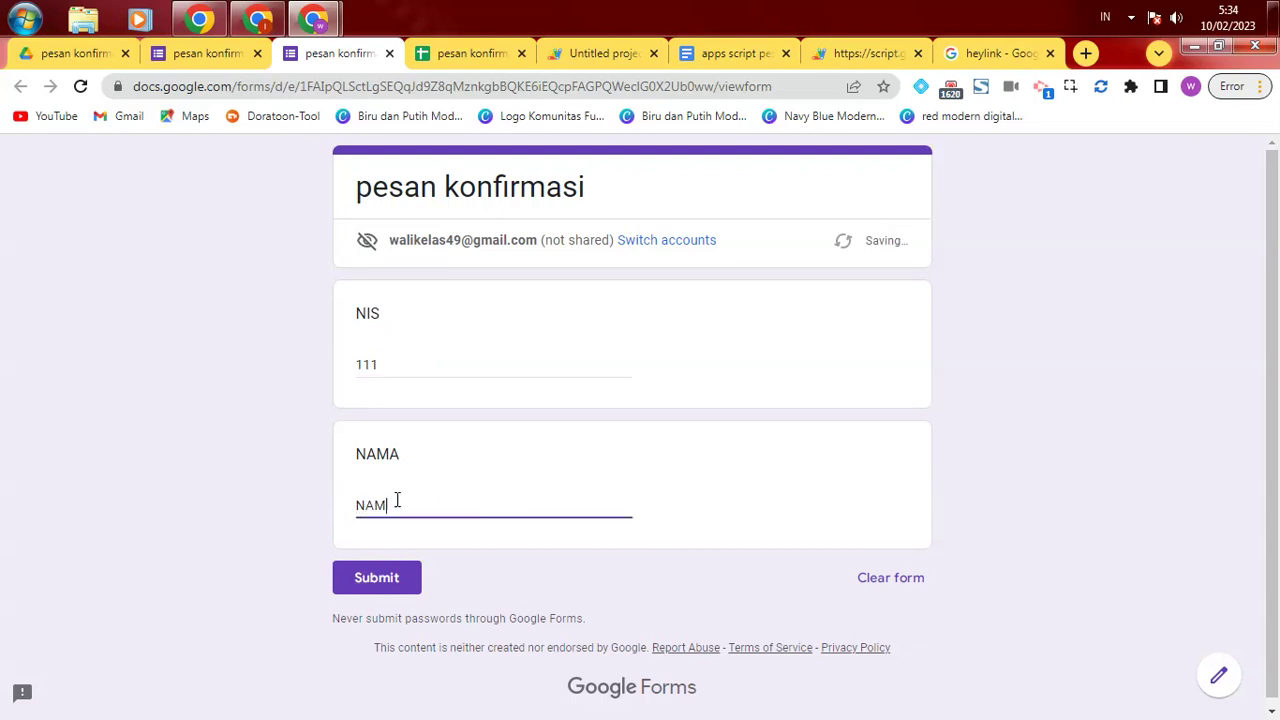
{"action": "type", "text": "A2"}
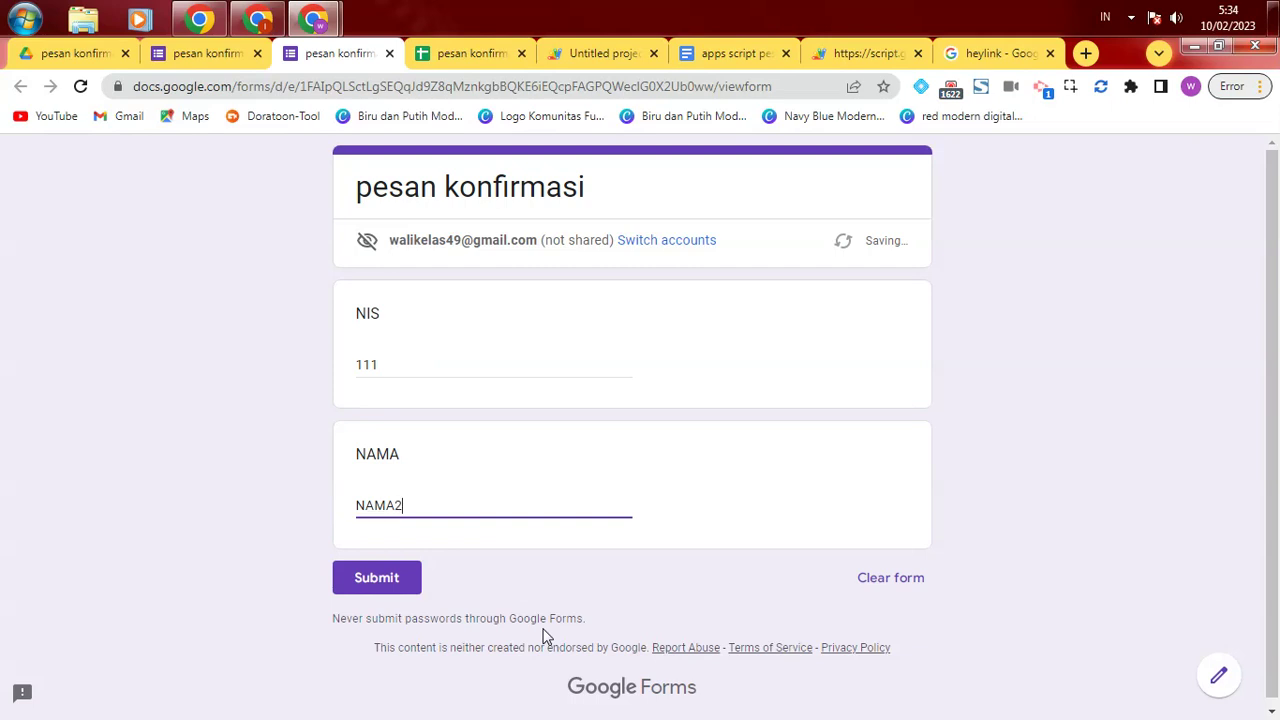
{"action": "left_click", "coordinate": [393, 580]}
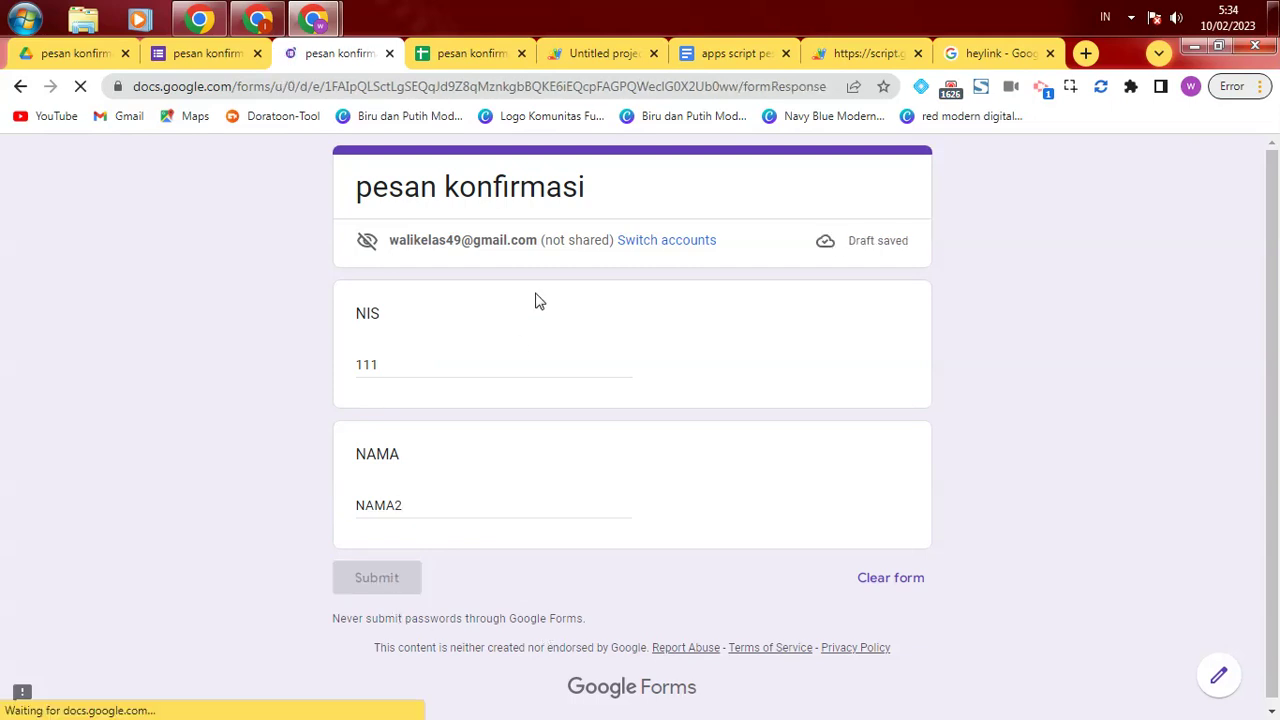
Step: Follow the confirmation link to the web app, open its PDF link, look through the document, and close it
{"action": "left_click", "coordinate": [537, 268]}
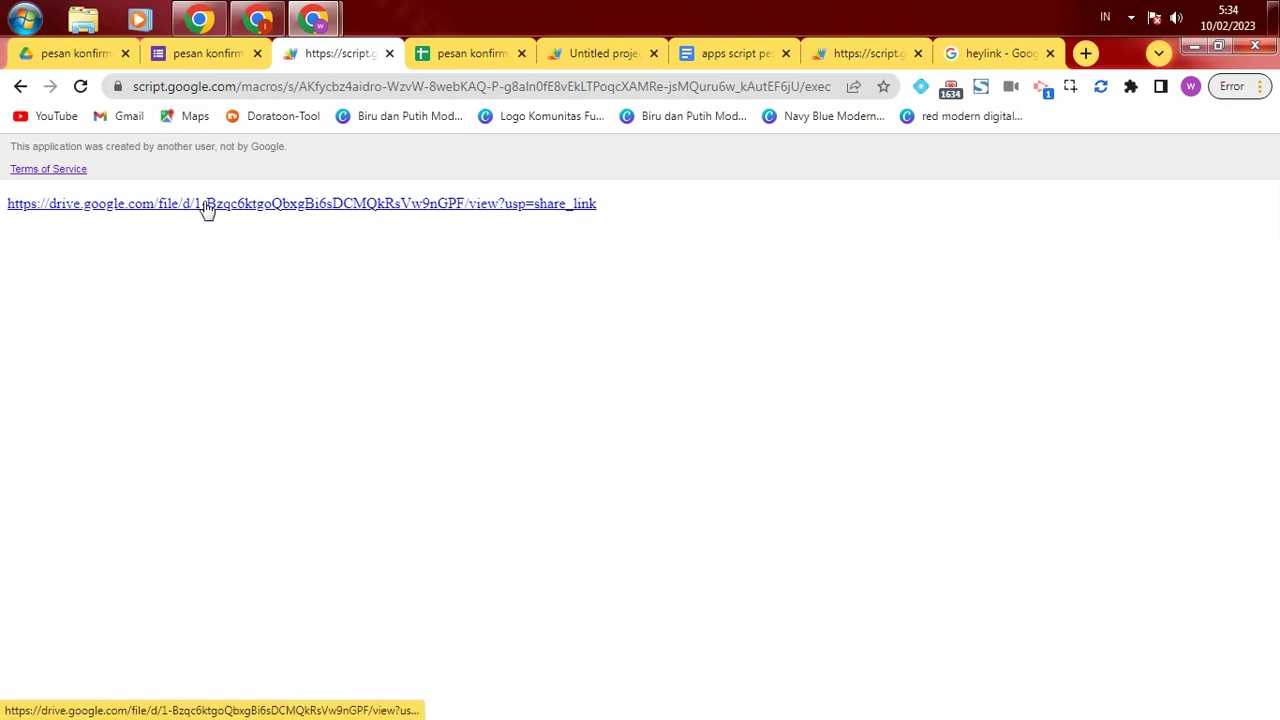
{"action": "left_click", "coordinate": [207, 208]}
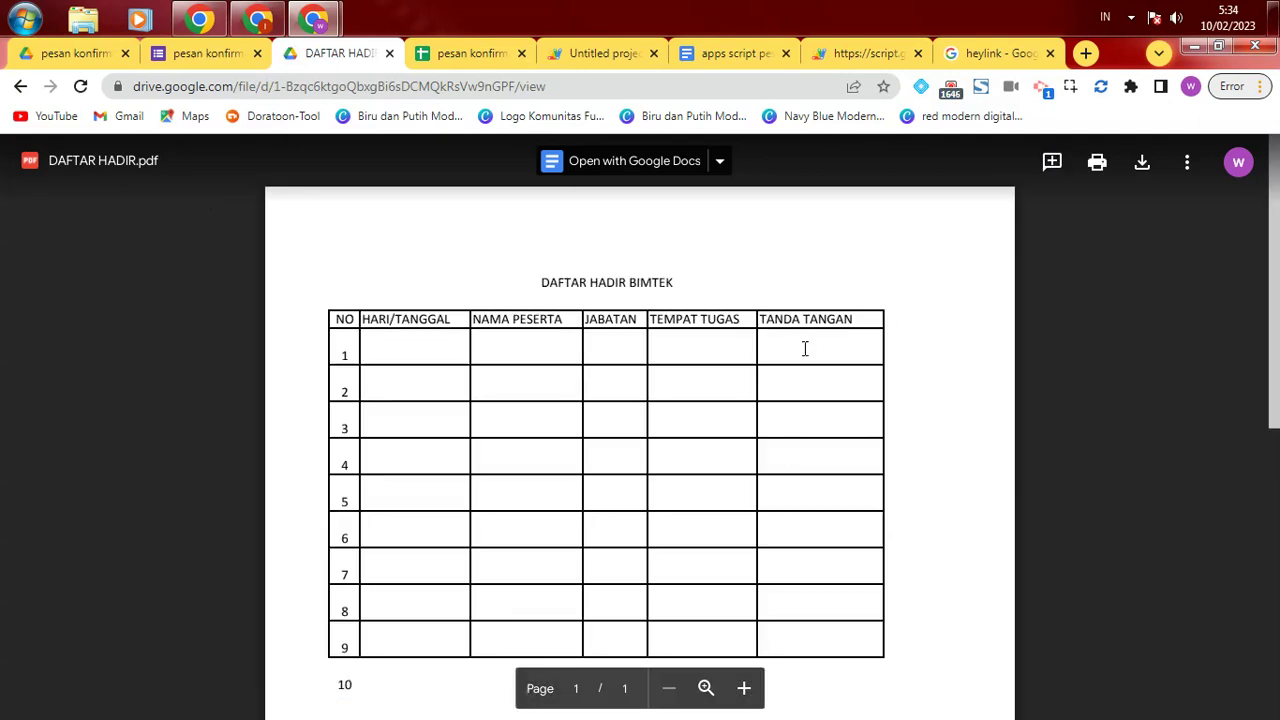
{"action": "left_click_drag", "start_coordinate": [1275, 264], "coordinate": [1277, 522]}
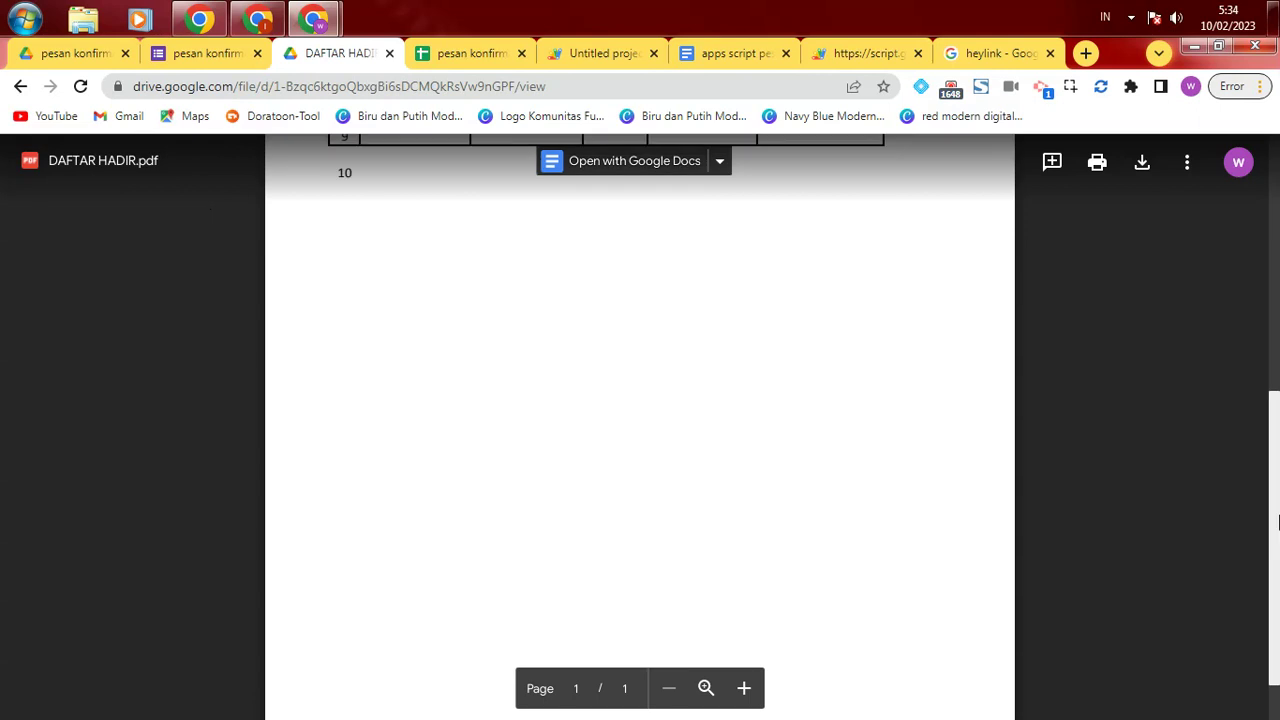
{"action": "scroll", "coordinate": [1277, 478], "scroll_direction": "up", "scroll_amount": 5}
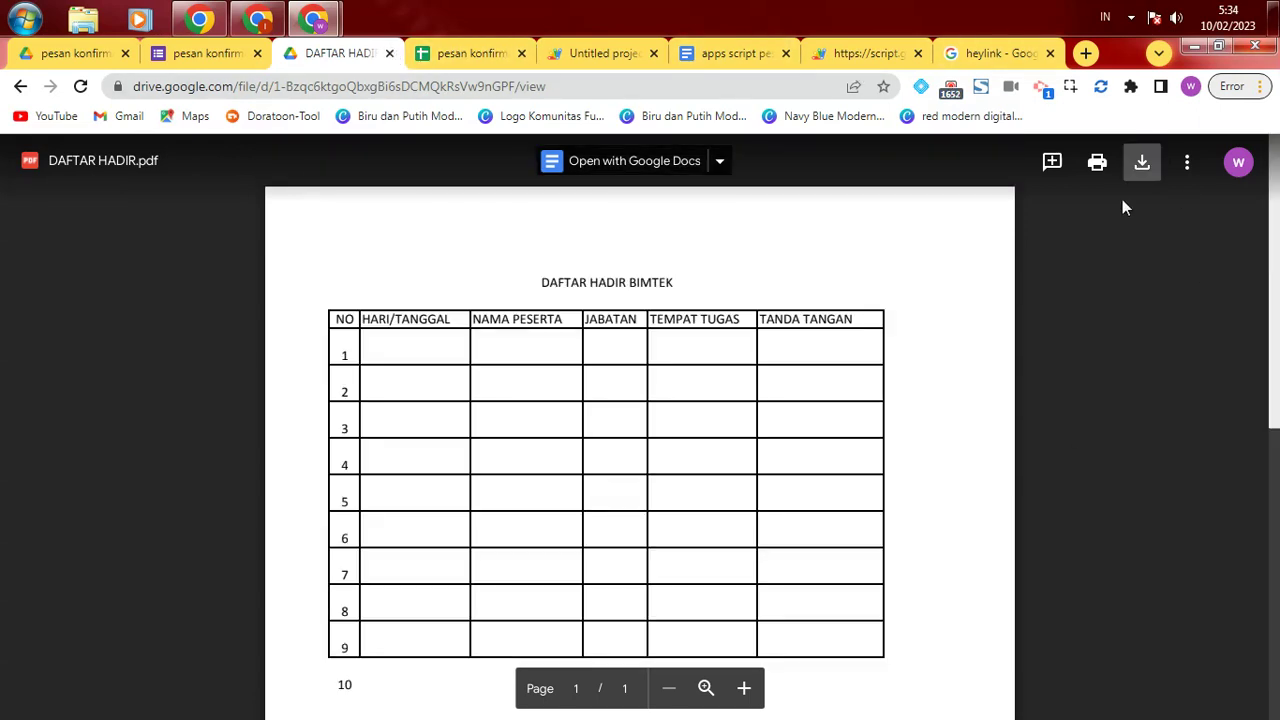
{"action": "left_click", "coordinate": [390, 53]}
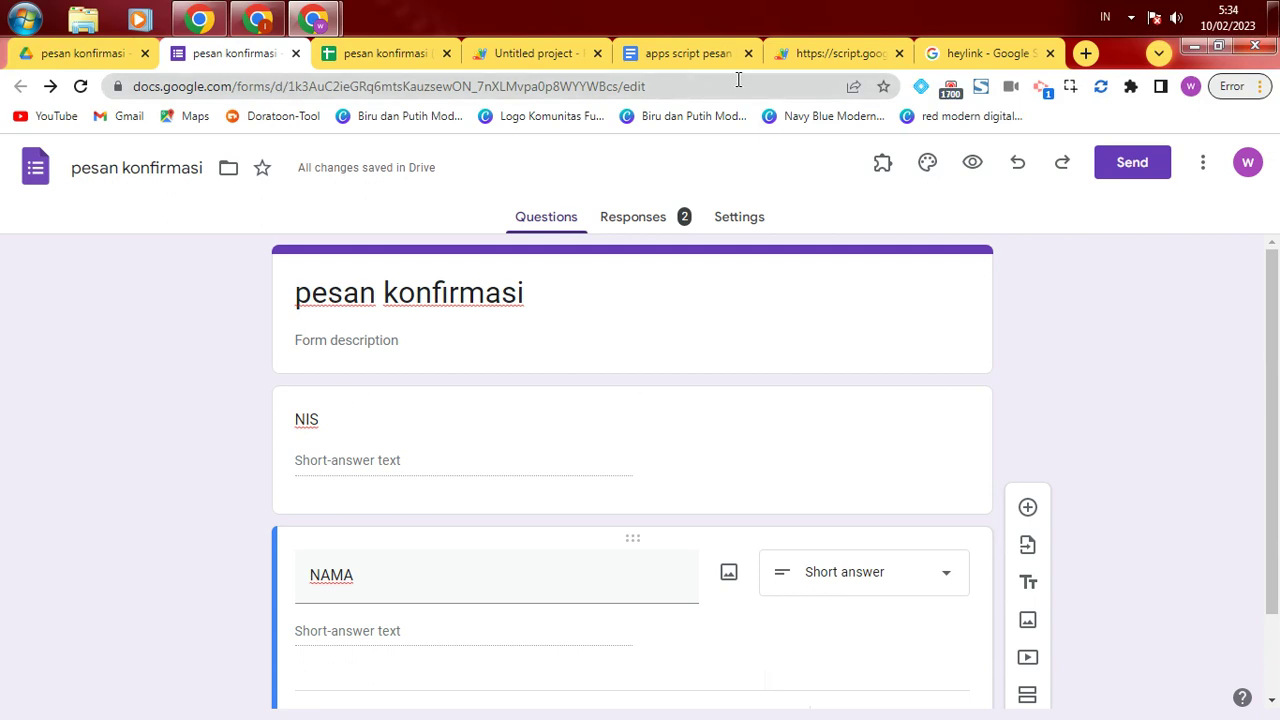
Step: Check the newest response's PDF link in the responses sheet and the NIS 112 entry in Sheet1
{"action": "left_click", "coordinate": [419, 61]}
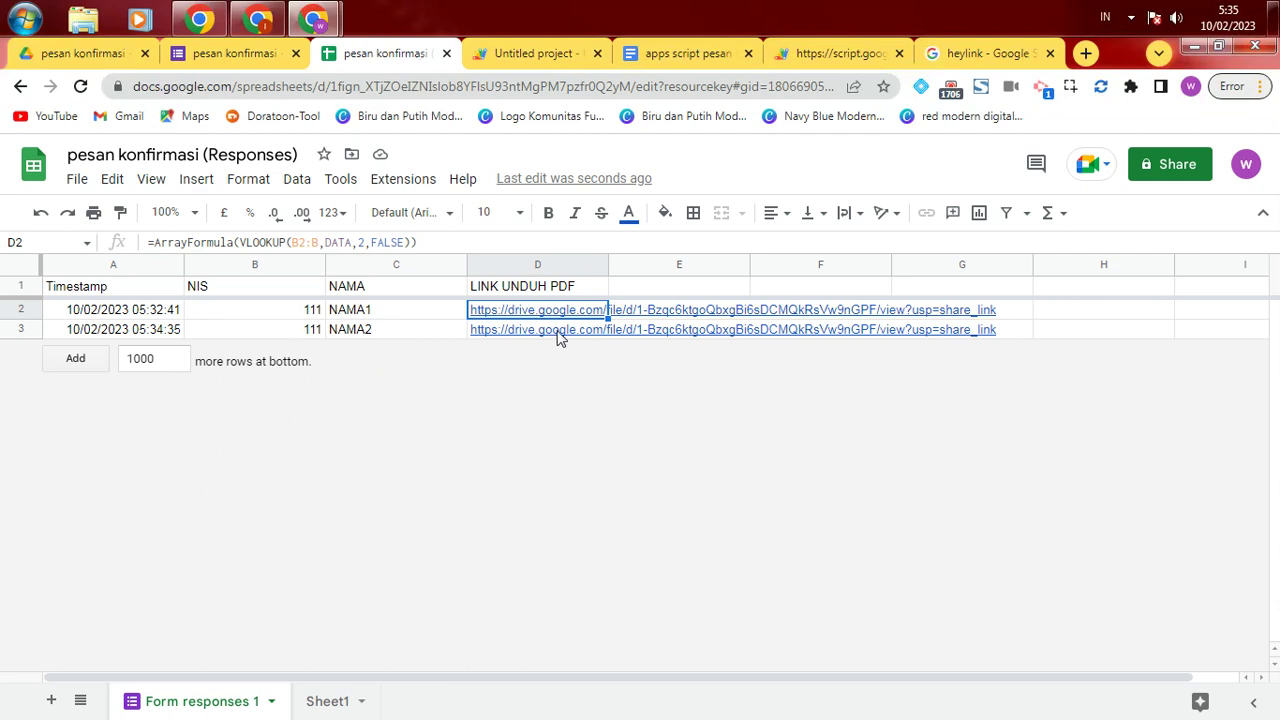
{"action": "left_click", "coordinate": [330, 703]}
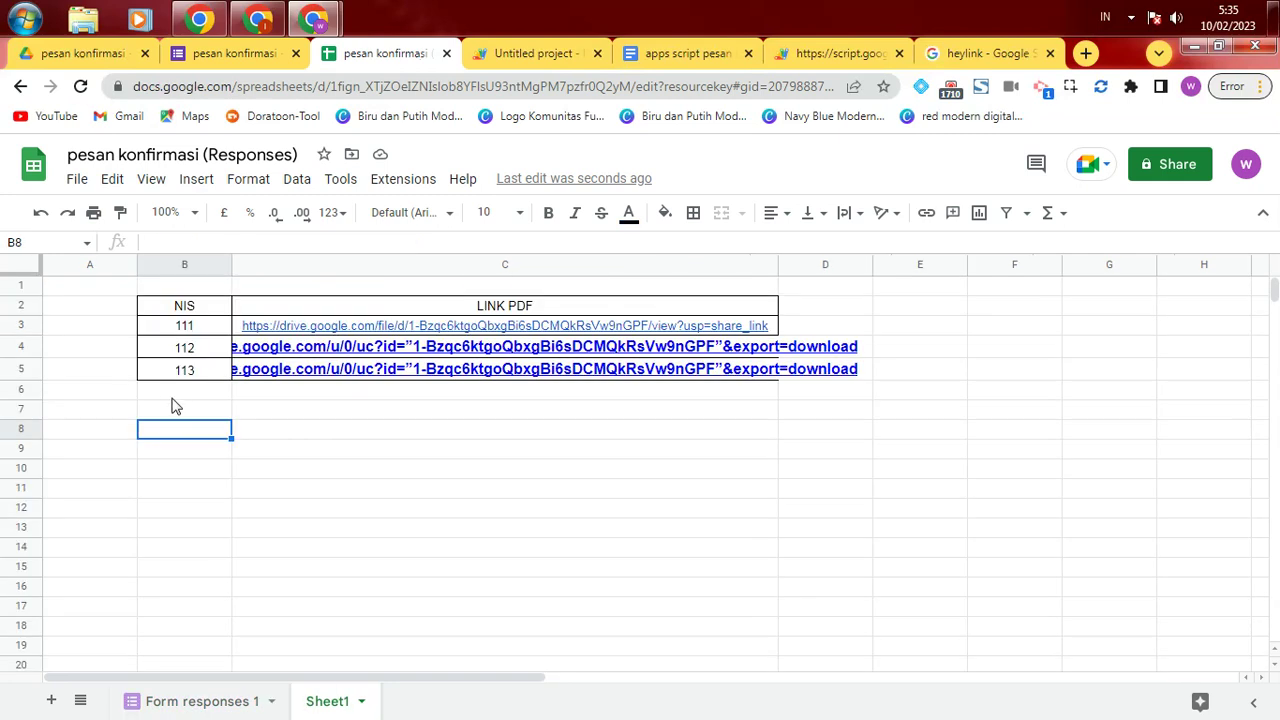
{"action": "left_click", "coordinate": [165, 348]}
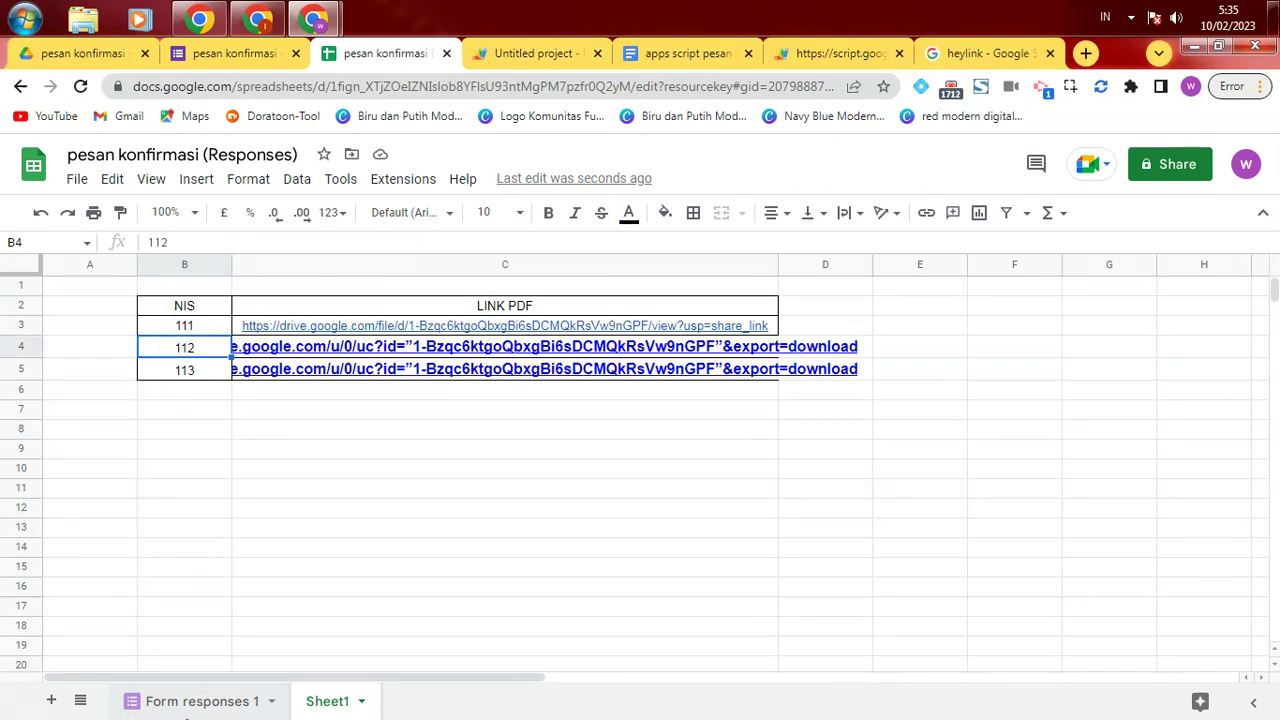
{"action": "left_click", "coordinate": [199, 705]}
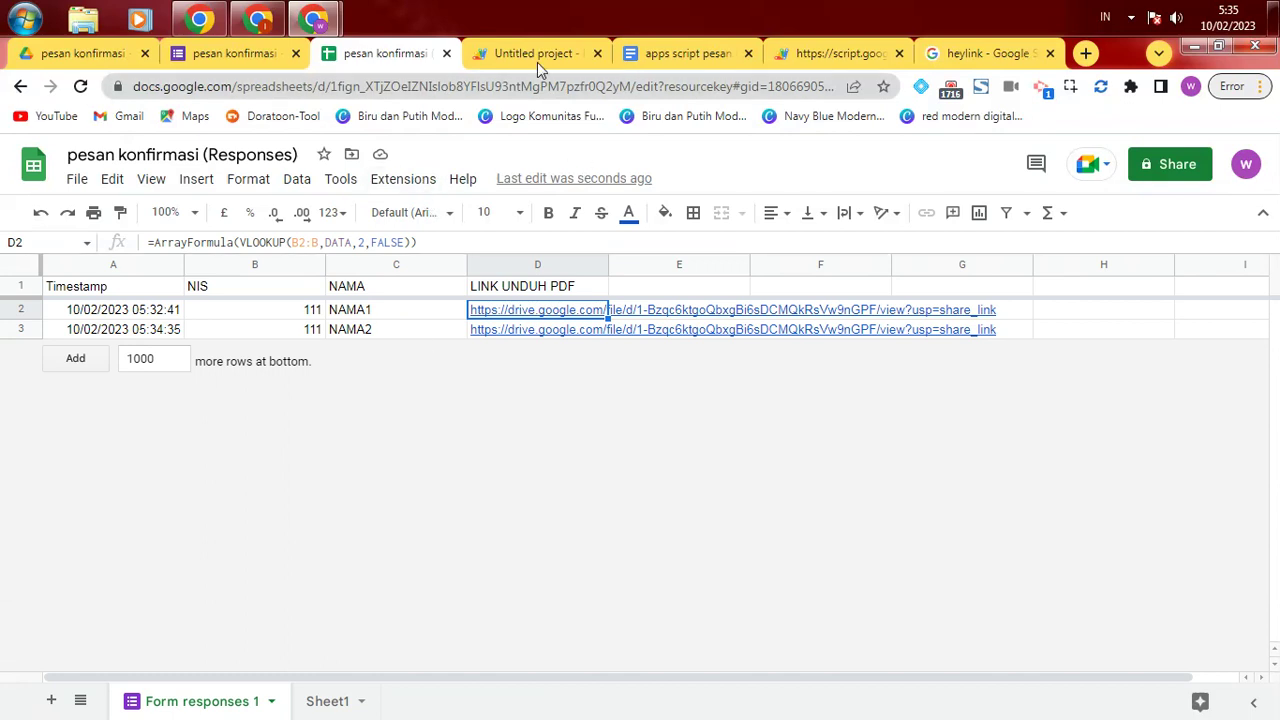
Step: Preview the pesan konfirmasi form again, fill it in with NIS 112 and NAMA "NAMA3", and submit it
{"action": "left_click", "coordinate": [258, 61]}
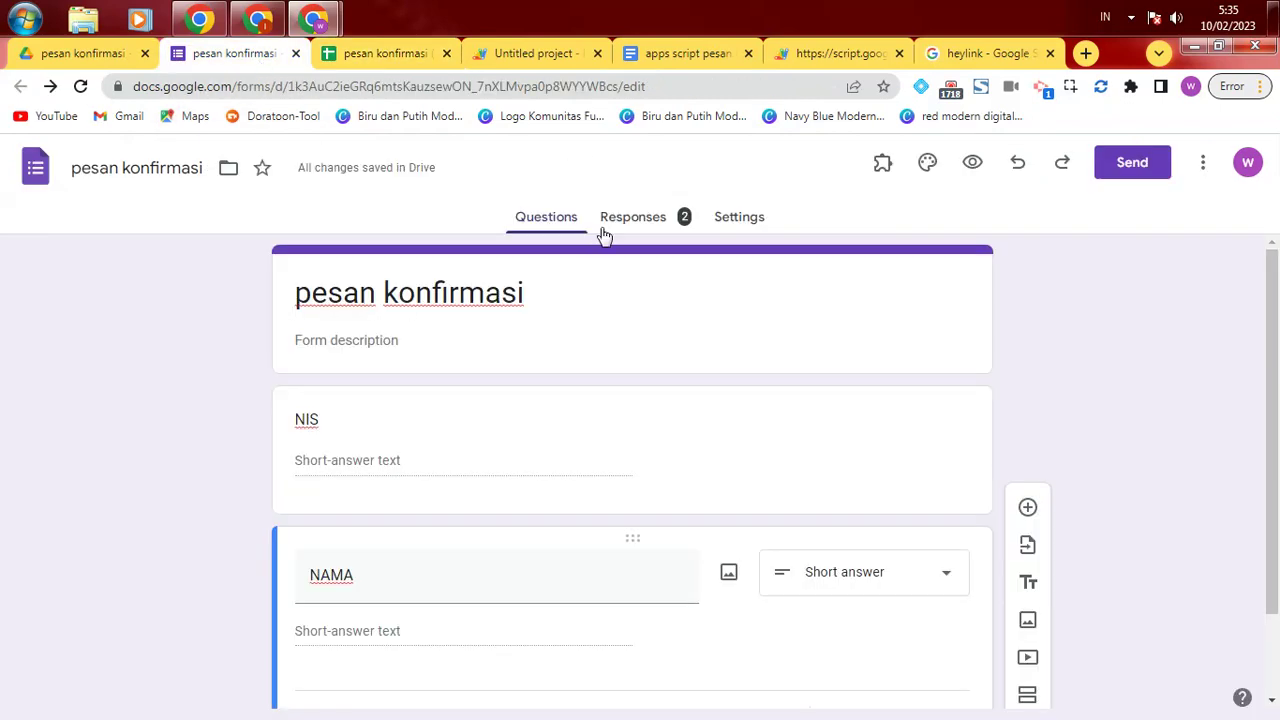
{"action": "left_click", "coordinate": [970, 162]}
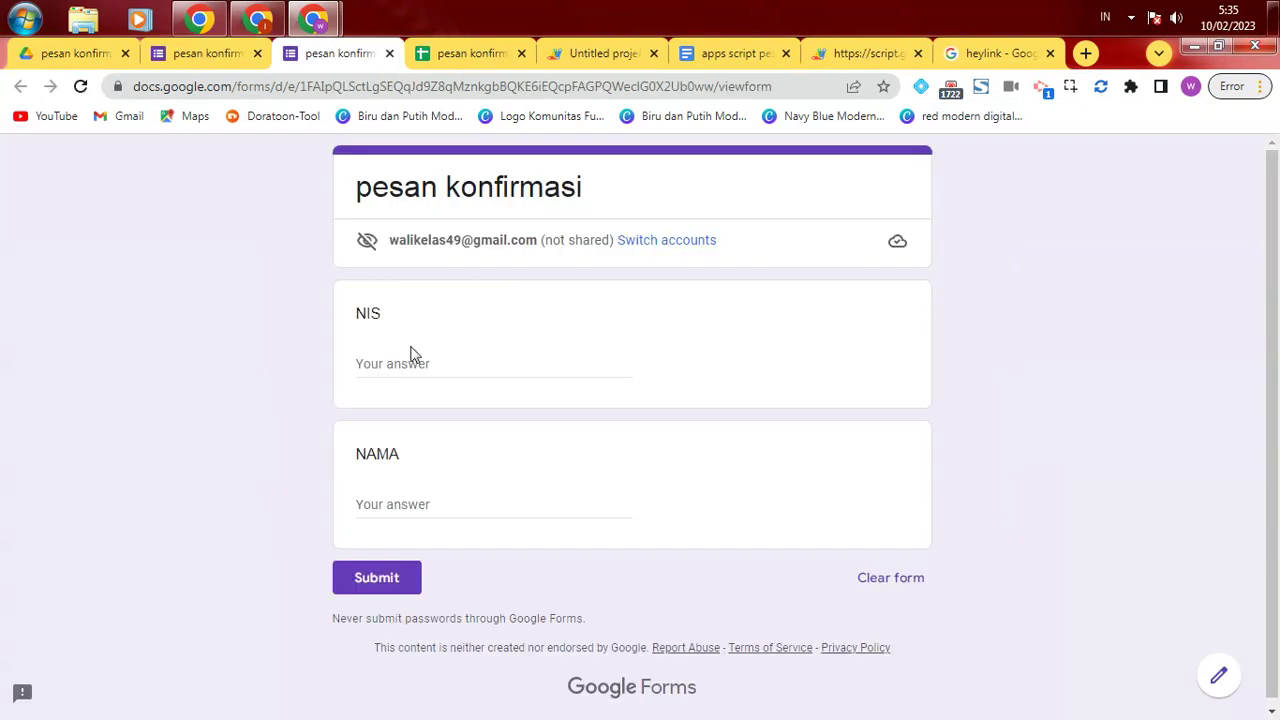
{"action": "left_click", "coordinate": [396, 368]}
{"action": "type", "text": "1"}
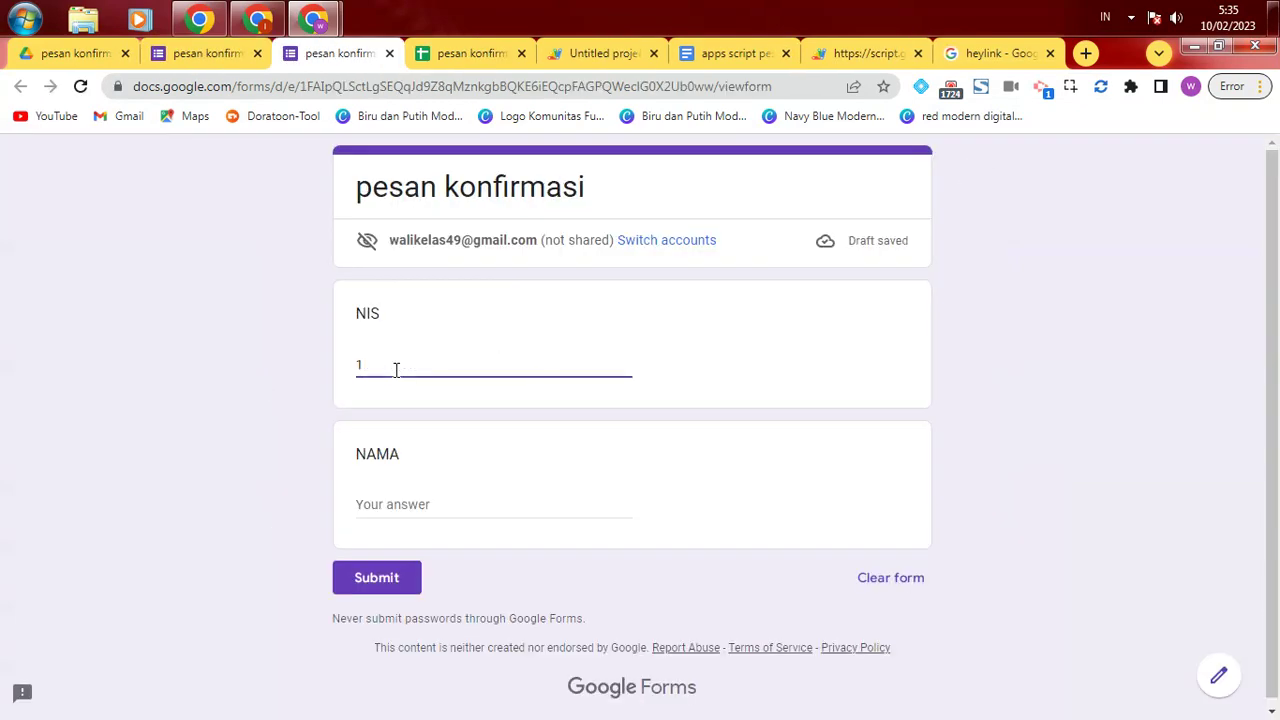
{"action": "type", "text": "12"}
{"action": "left_click", "coordinate": [394, 500]}
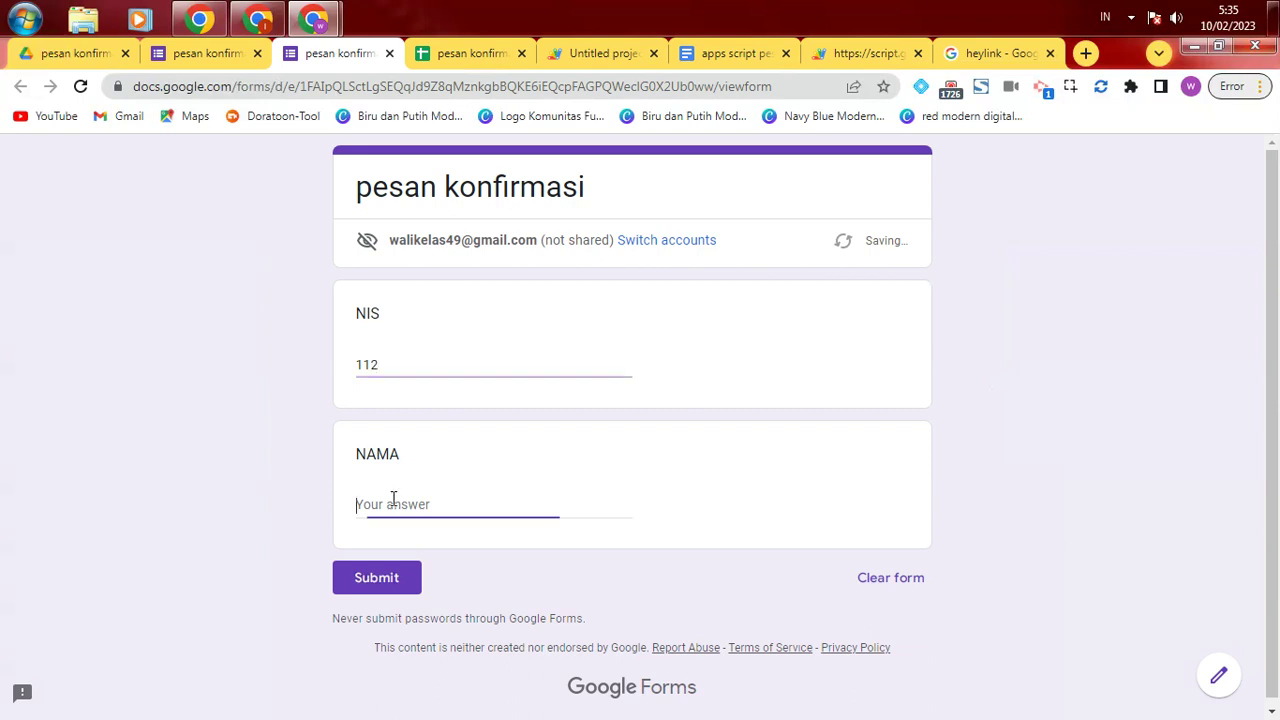
{"action": "type", "text": "NAMA3"}
{"action": "left_click", "coordinate": [389, 581]}
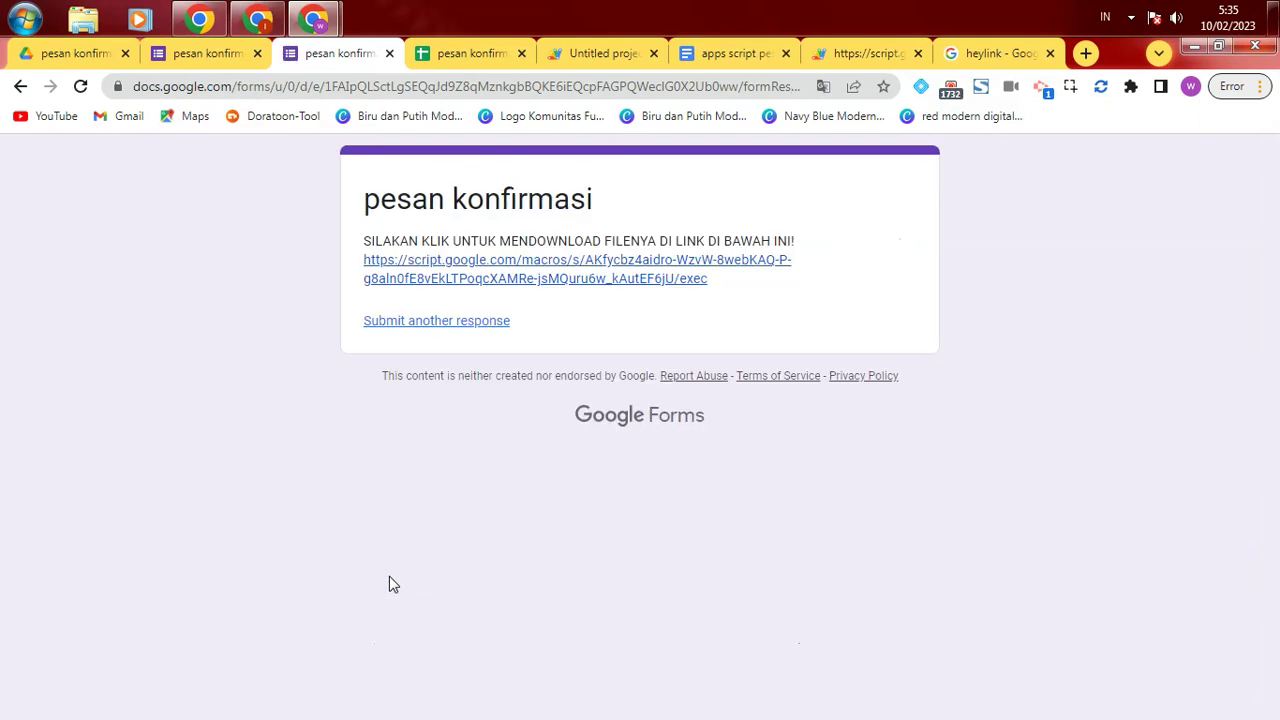
Step: Follow the confirmation link to the web app, test its download link for NIS 112, and return to the web app
{"action": "left_click", "coordinate": [559, 270]}
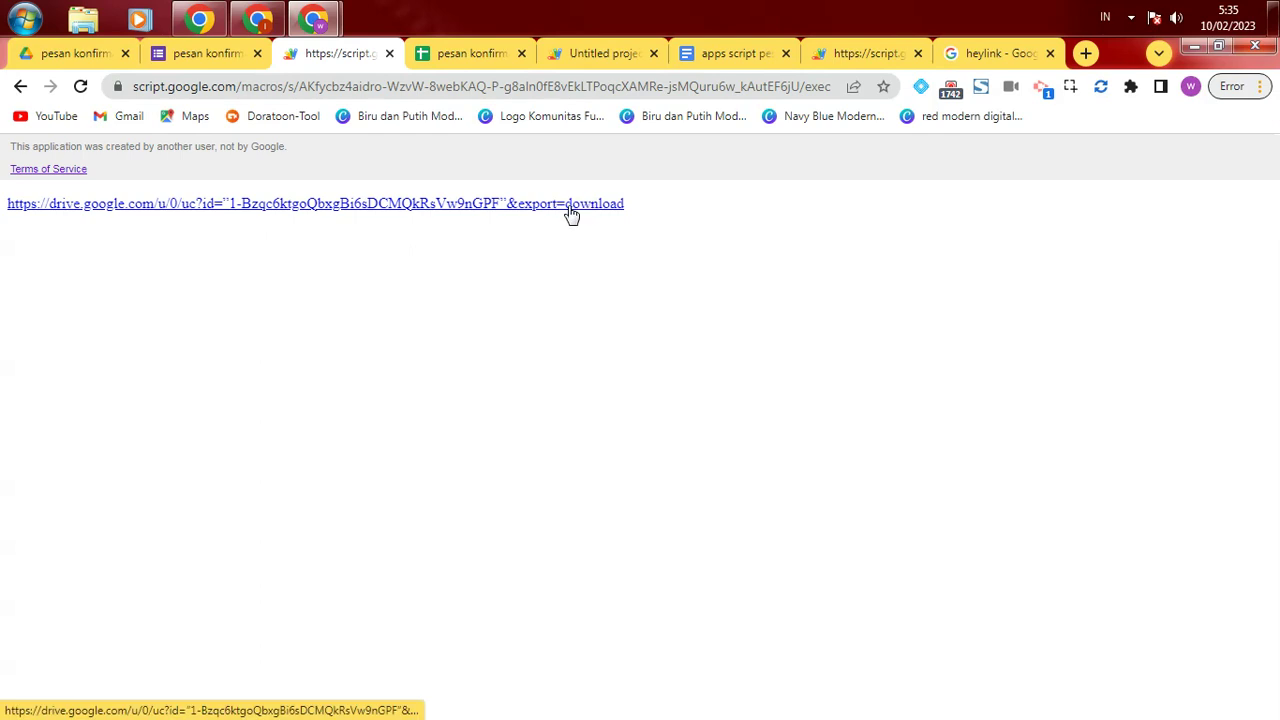
{"action": "left_click", "coordinate": [111, 211]}
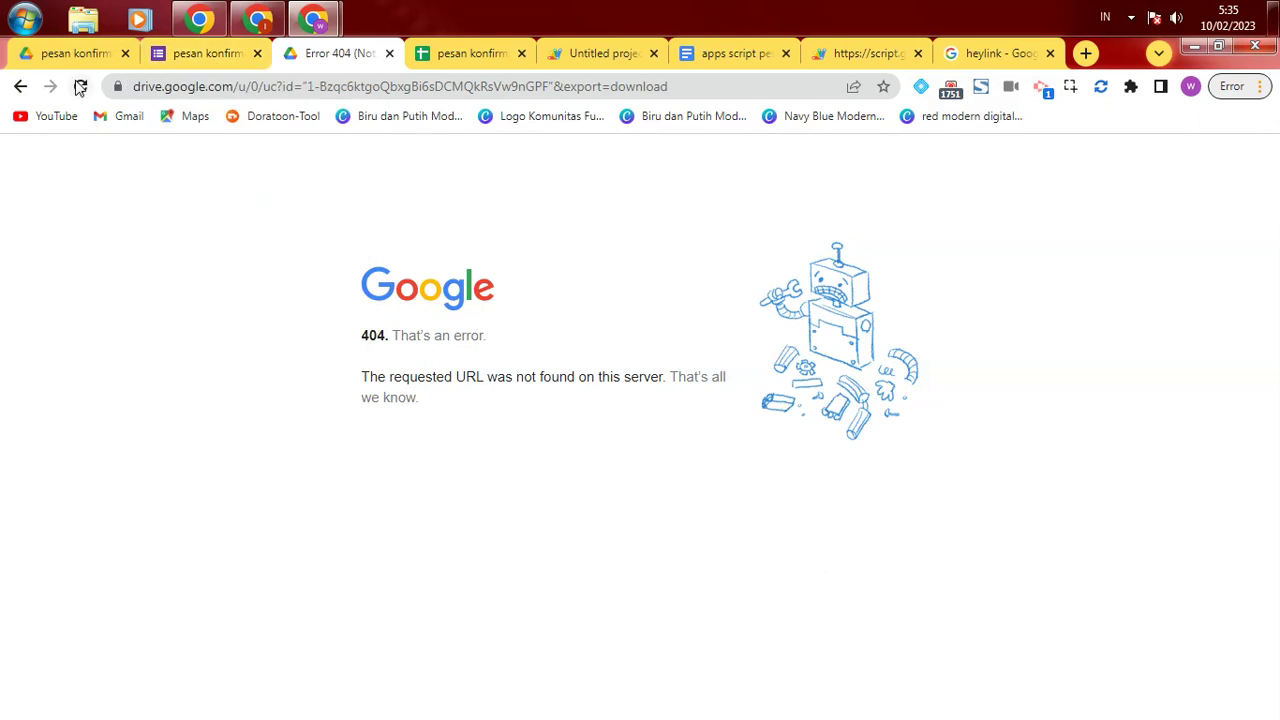
{"action": "left_click", "coordinate": [19, 88]}
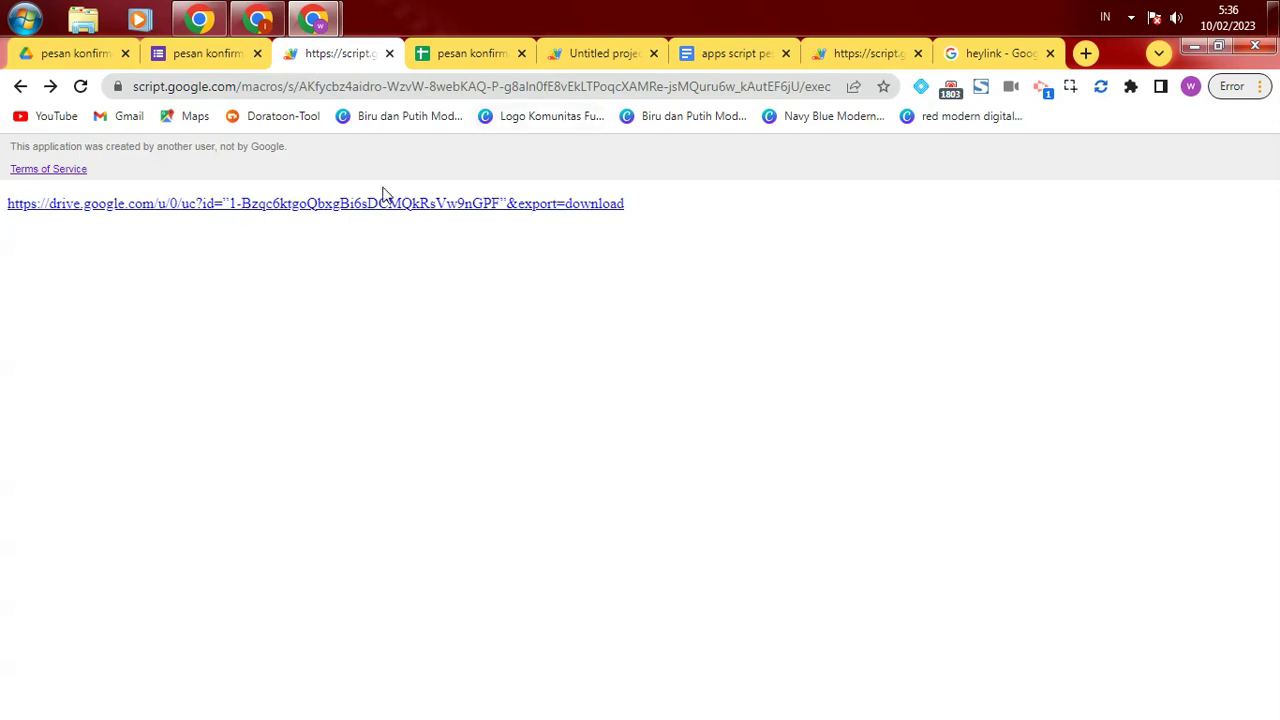
Step: Remove the quotation marks around the file ID in the NIS 112 download link, cell C4 of Sheet1
{"action": "left_click", "coordinate": [487, 58]}
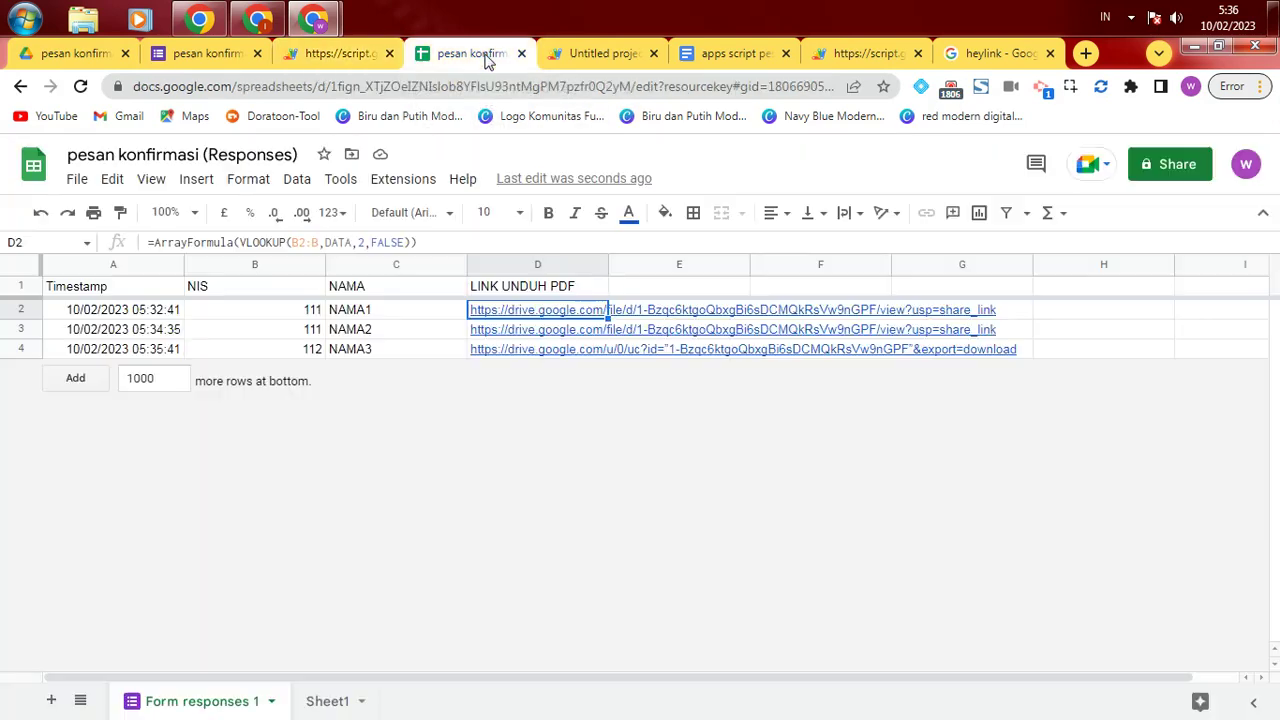
{"action": "left_click", "coordinate": [313, 703]}
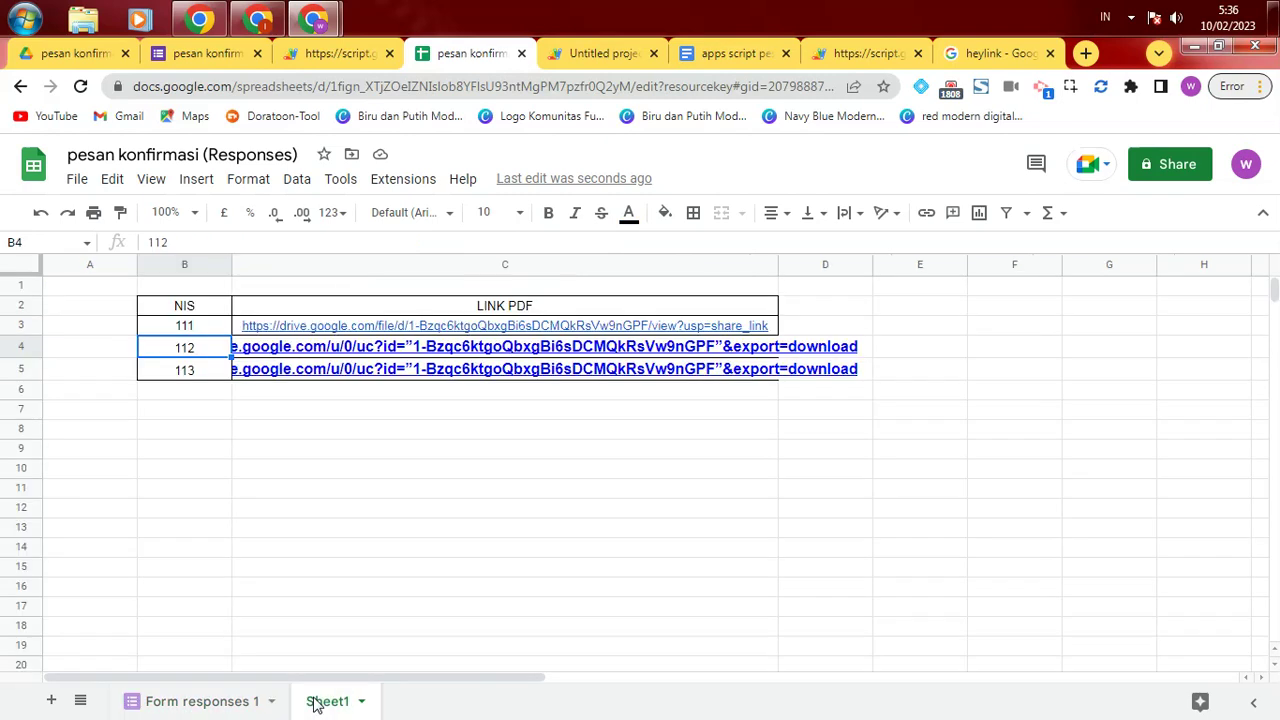
{"action": "left_click", "coordinate": [278, 346]}
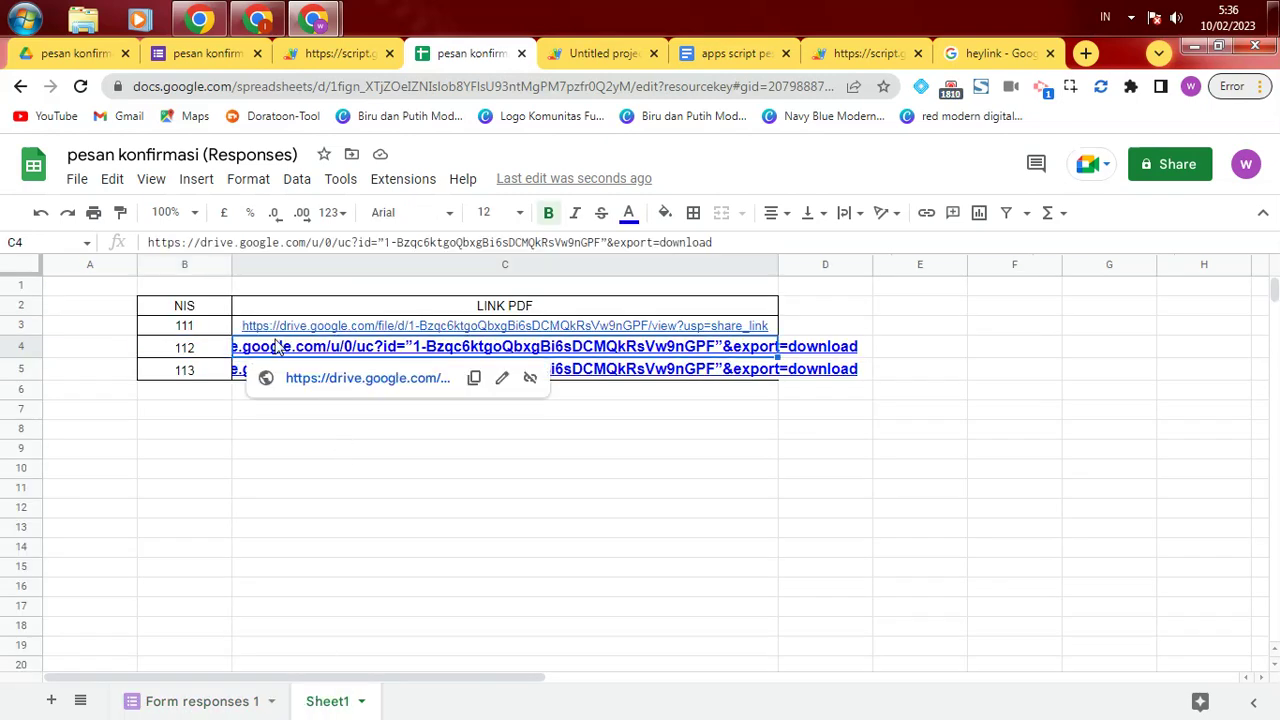
{"action": "left_click", "coordinate": [385, 241]}
{"action": "key", "text": "BackSpace"}
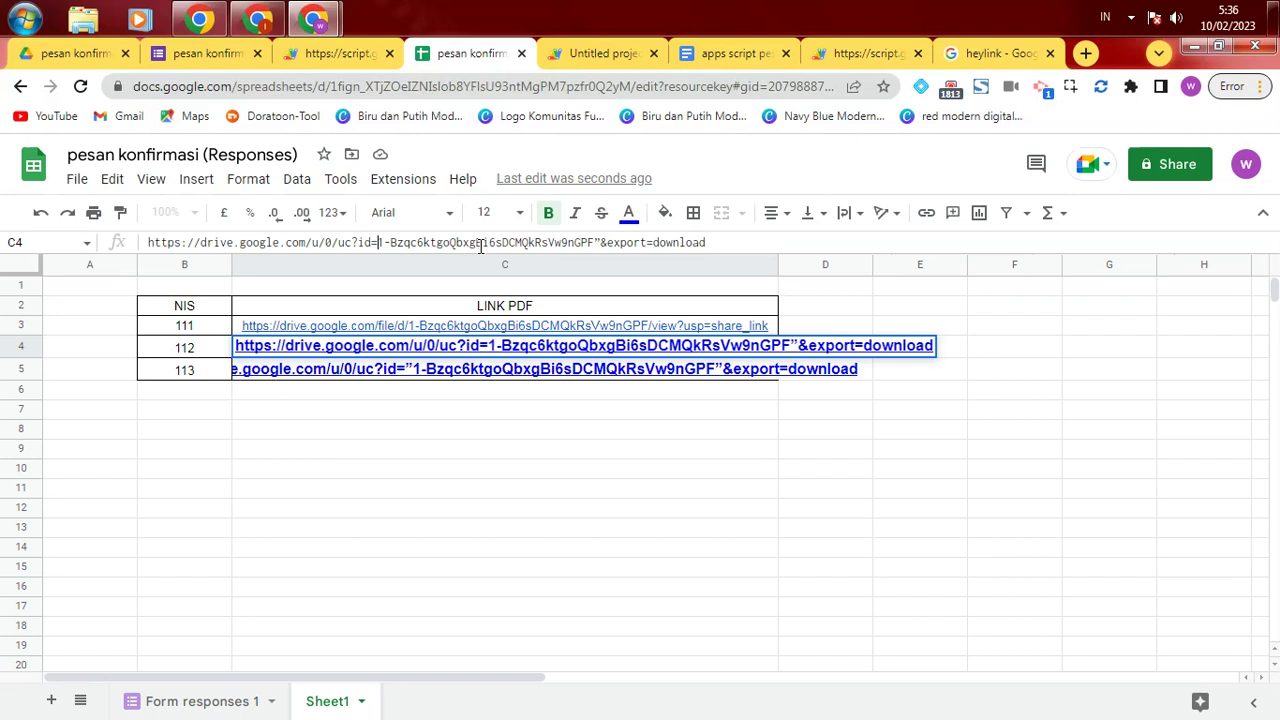
{"action": "left_click", "coordinate": [601, 243]}
{"action": "key", "text": "BackSpace"}
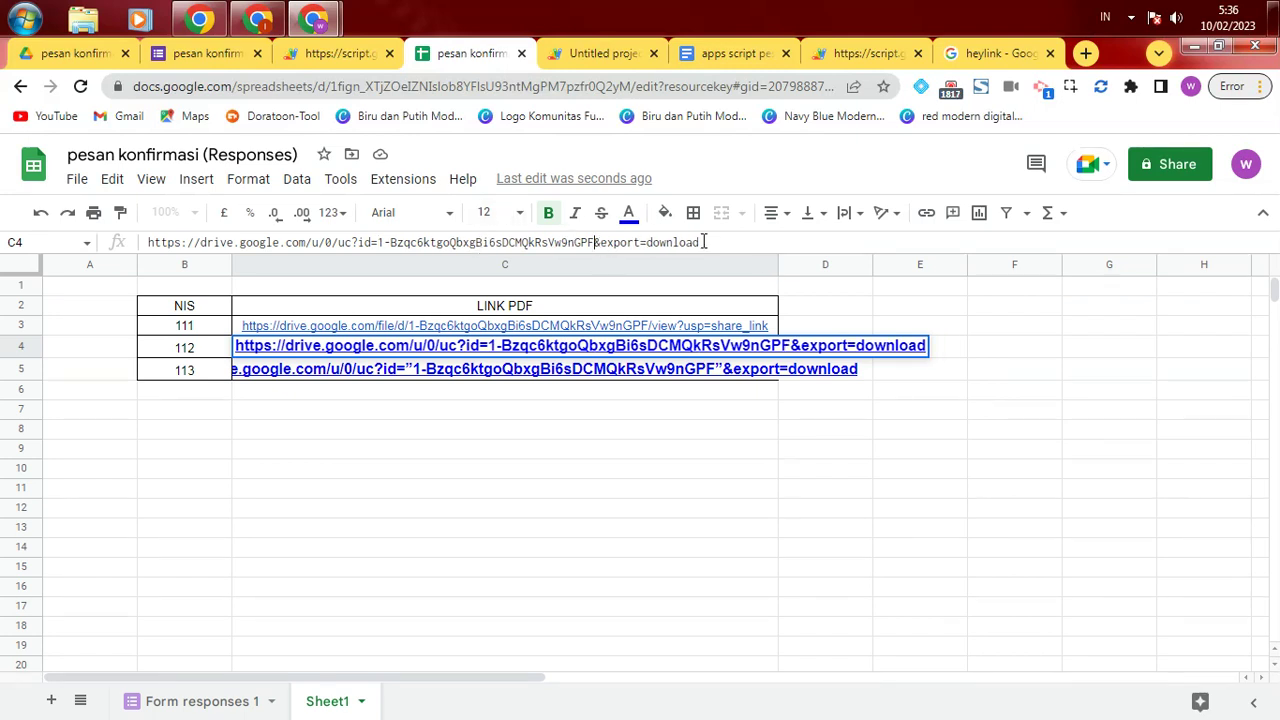
{"action": "key", "text": "Return"}
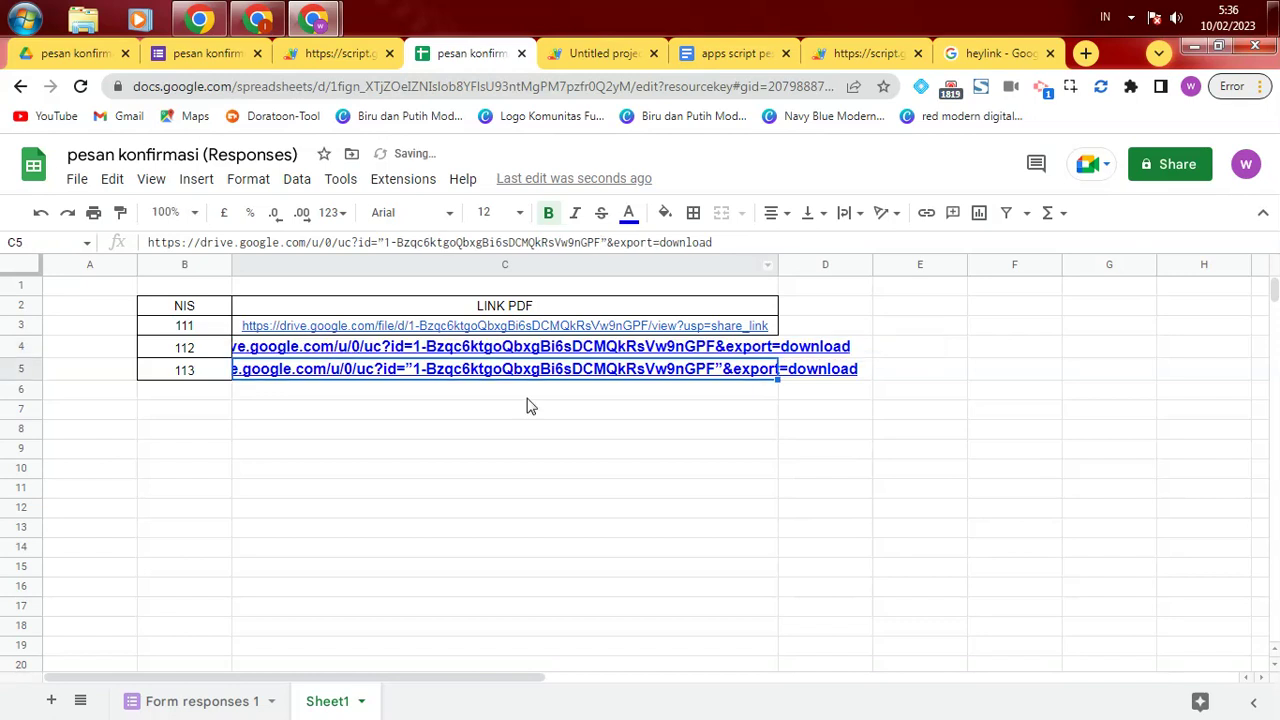
{"action": "left_click", "coordinate": [363, 450]}
{"action": "left_click", "coordinate": [249, 348]}
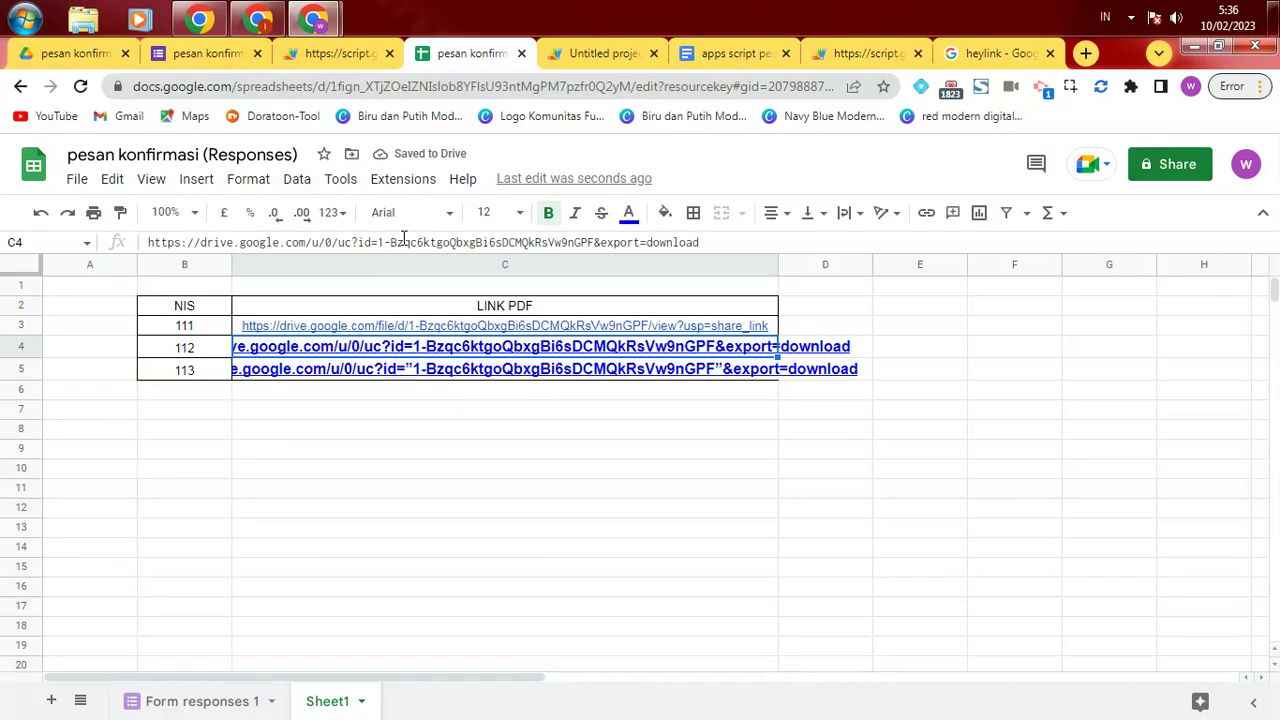
{"action": "left_click", "coordinate": [276, 372]}
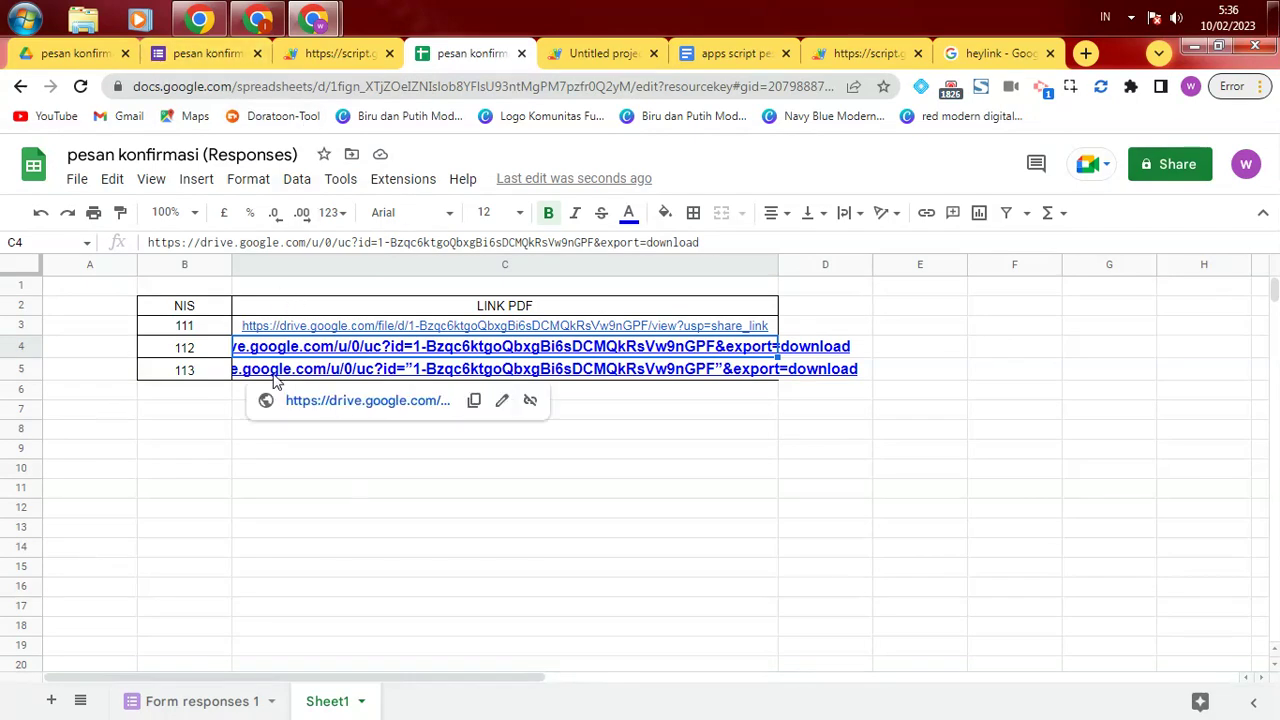
{"action": "left_click", "coordinate": [347, 513]}
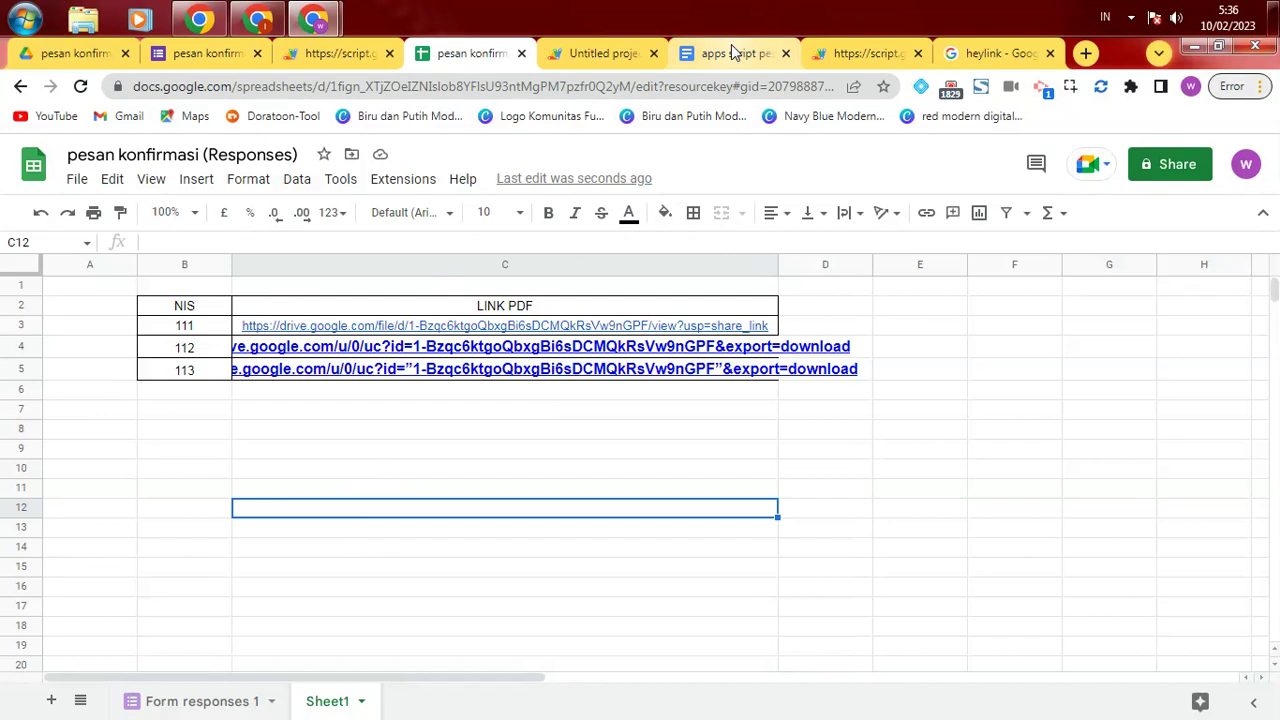
Step: Preview the pesan konfirmasi form, fill it in with NIS 112 and NAMA "NAMA4", and submit the response
{"action": "left_click", "coordinate": [224, 55]}
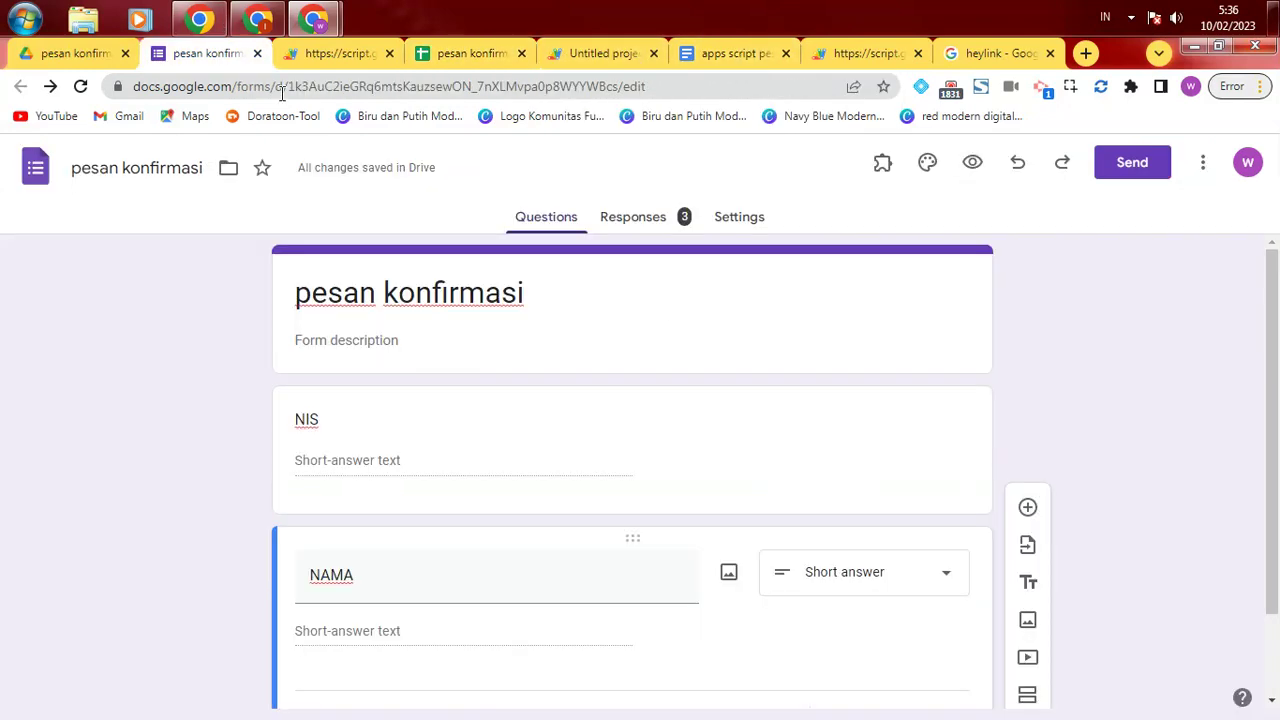
{"action": "left_click", "coordinate": [973, 166]}
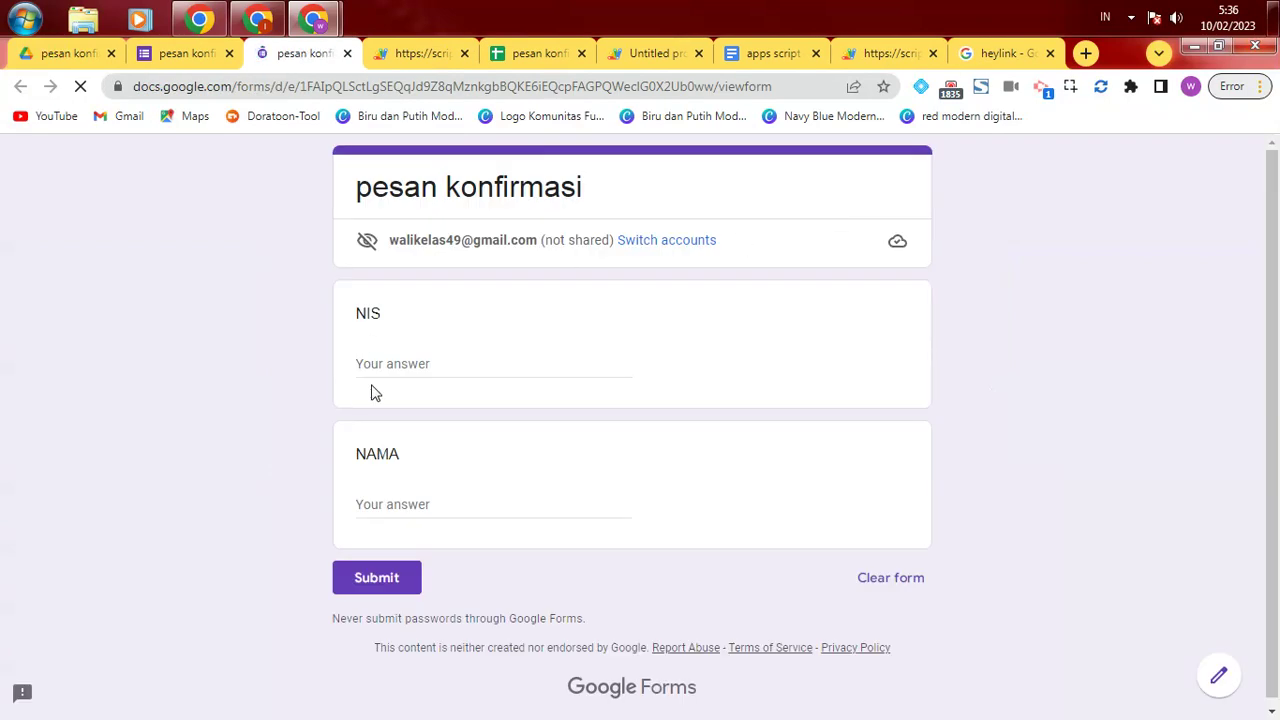
{"action": "left_click", "coordinate": [398, 364]}
{"action": "type", "text": "112"}
{"action": "left_click", "coordinate": [394, 508]}
{"action": "type", "text": "NAMA4"}
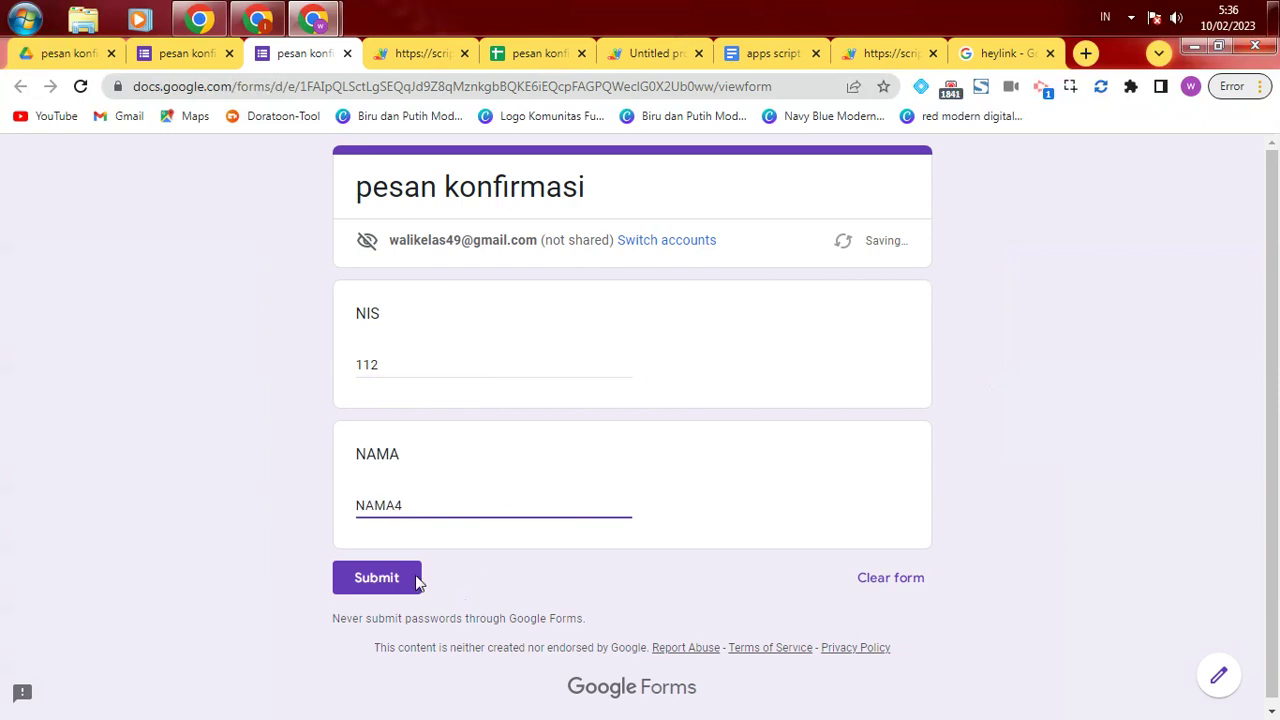
{"action": "left_click", "coordinate": [366, 577]}
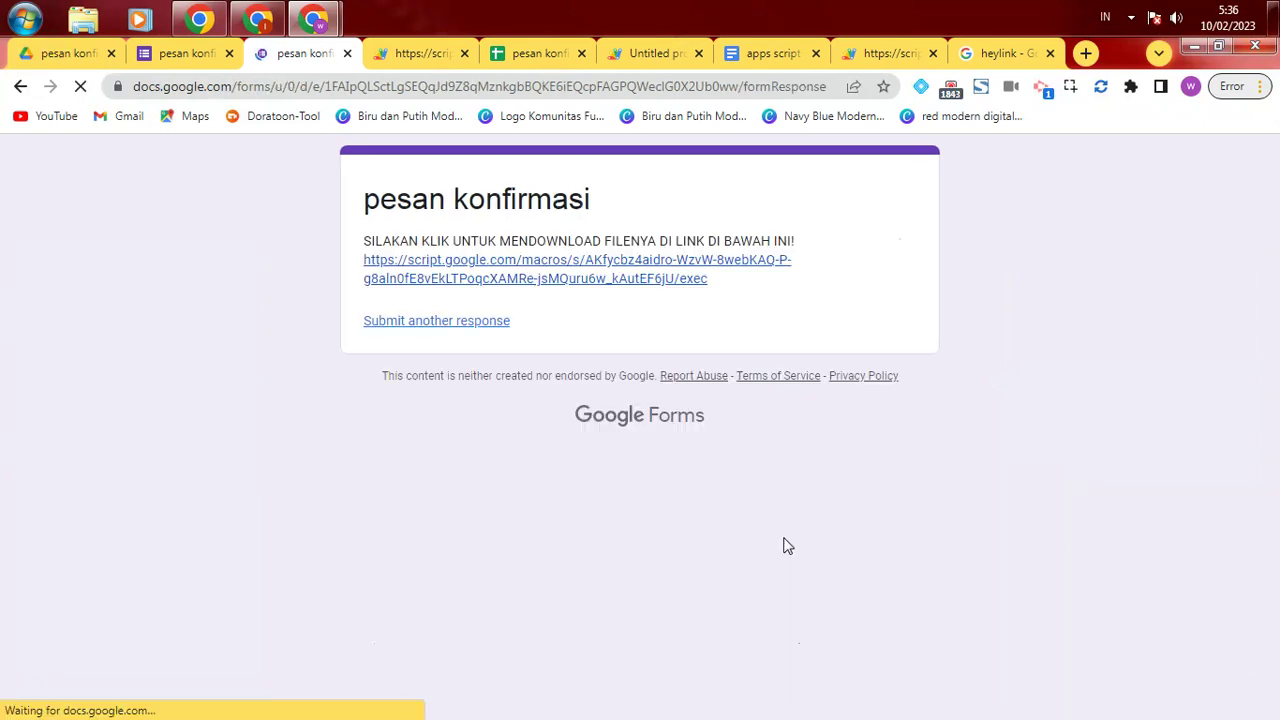
Step: Follow the confirmation message's link to the web app and download the PDF through the displayed Drive link
{"action": "left_click", "coordinate": [419, 278]}
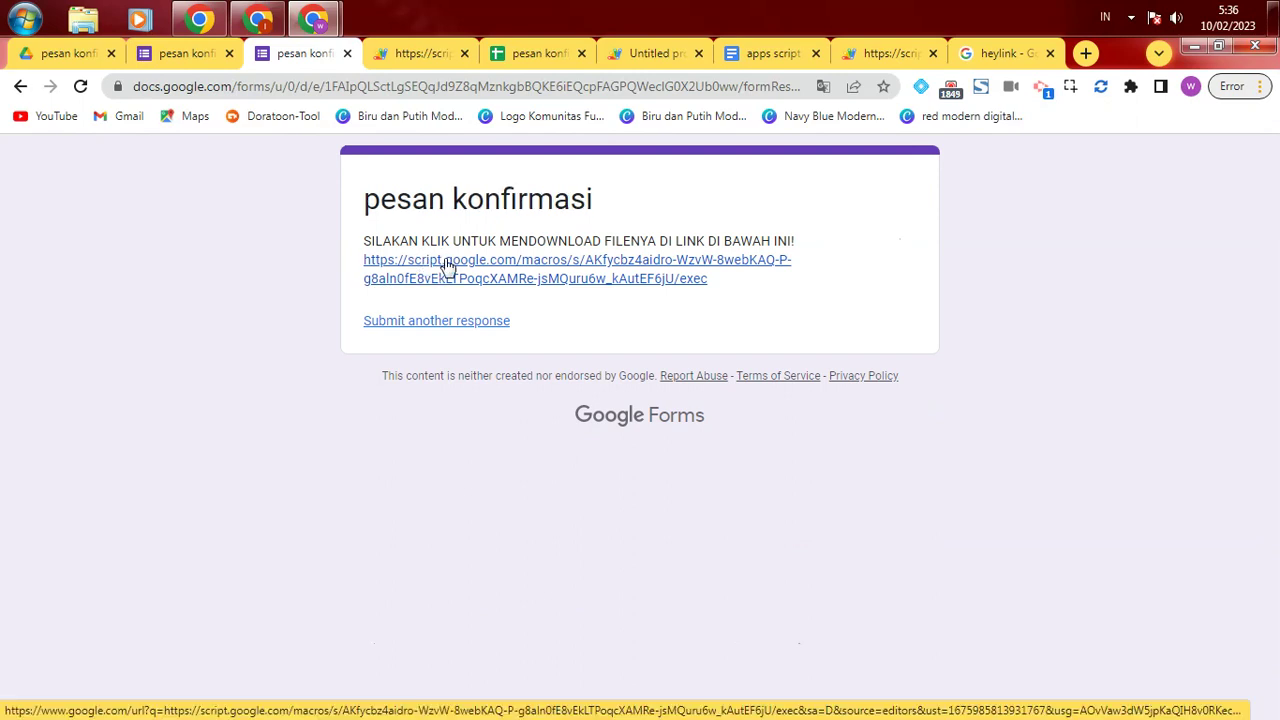
{"action": "left_click", "coordinate": [447, 265]}
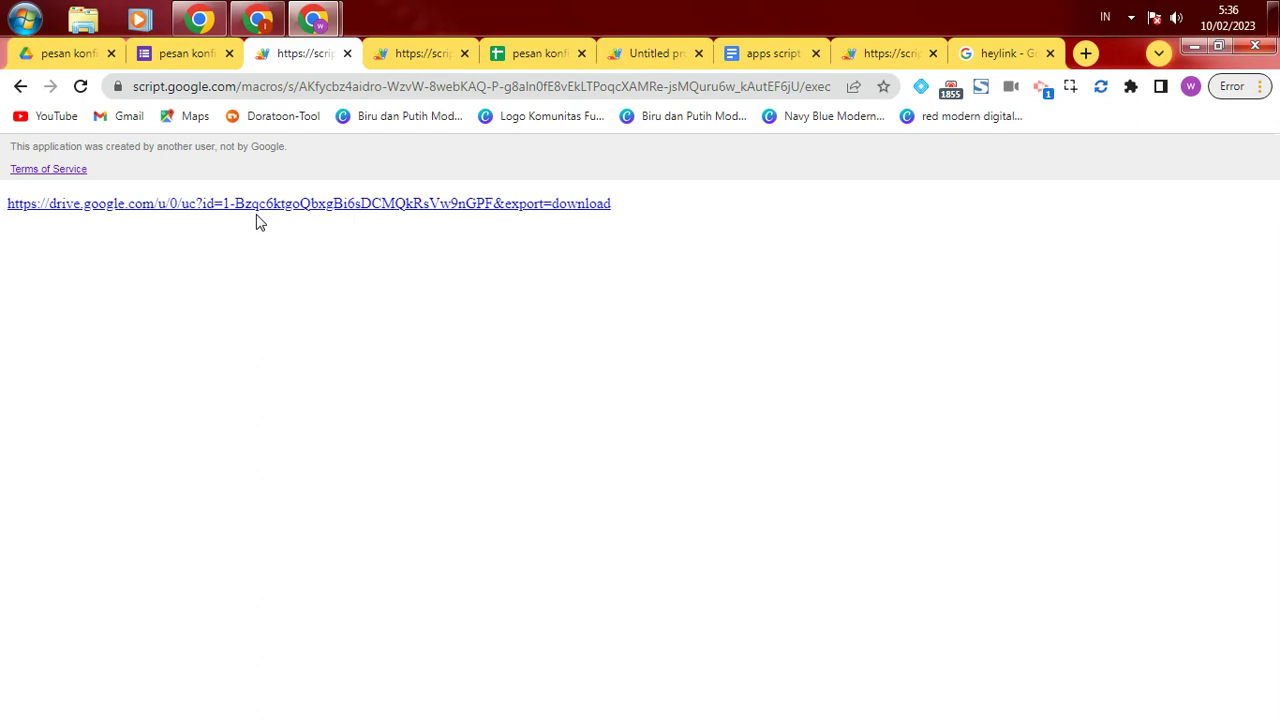
{"action": "left_click", "coordinate": [187, 206]}
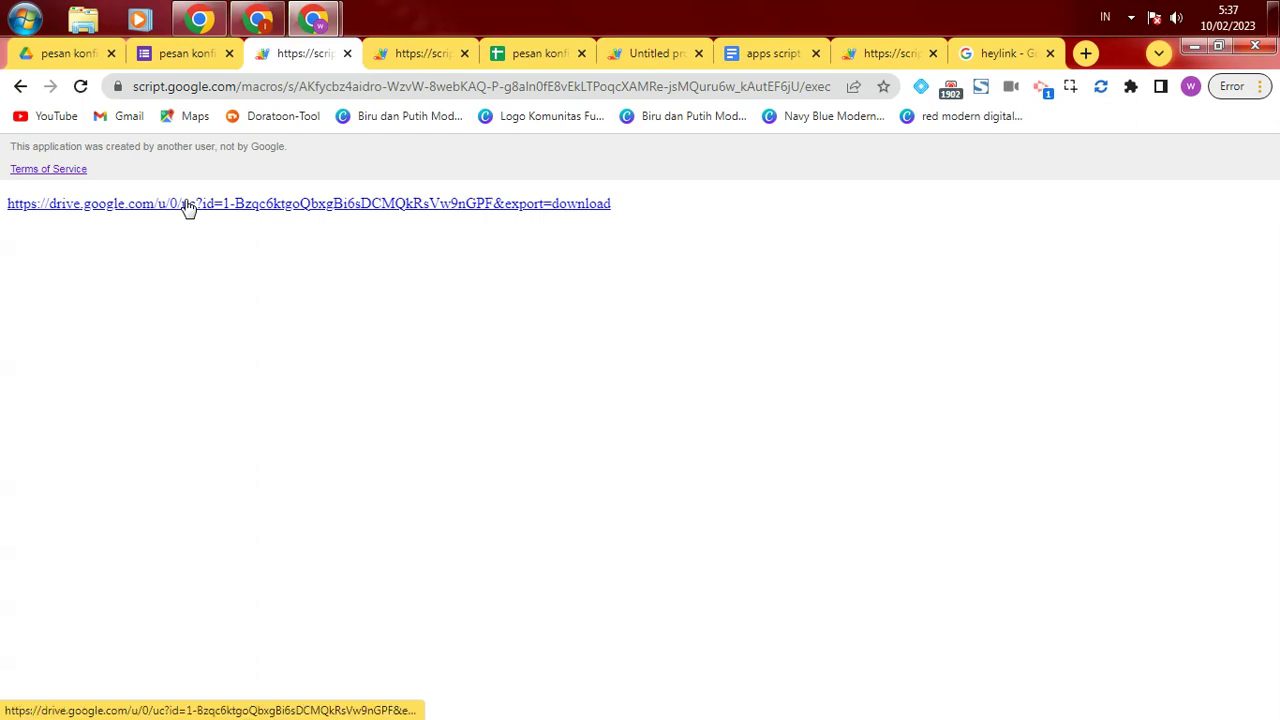
{"action": "left_click", "coordinate": [187, 206]}
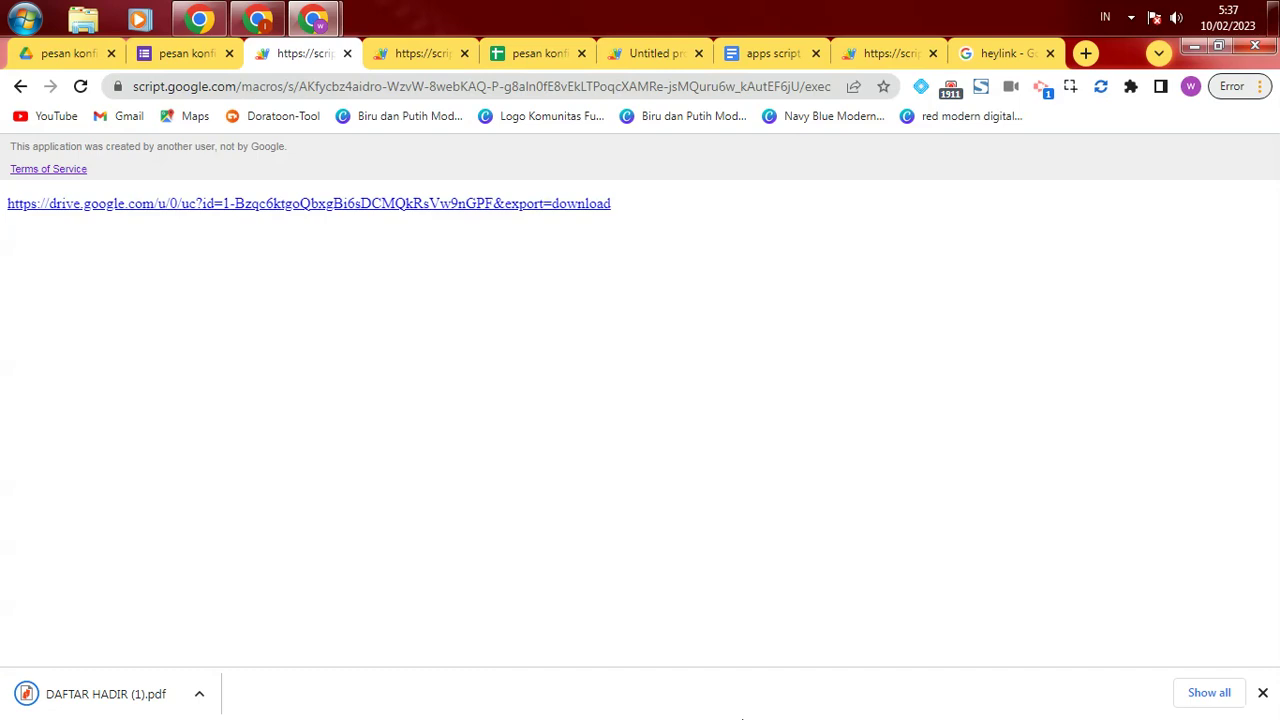
Step: Check the NAMA4 entry in the form responses sheet, and look over the doGet code in the Apps Script project
{"action": "left_click", "coordinate": [539, 55]}
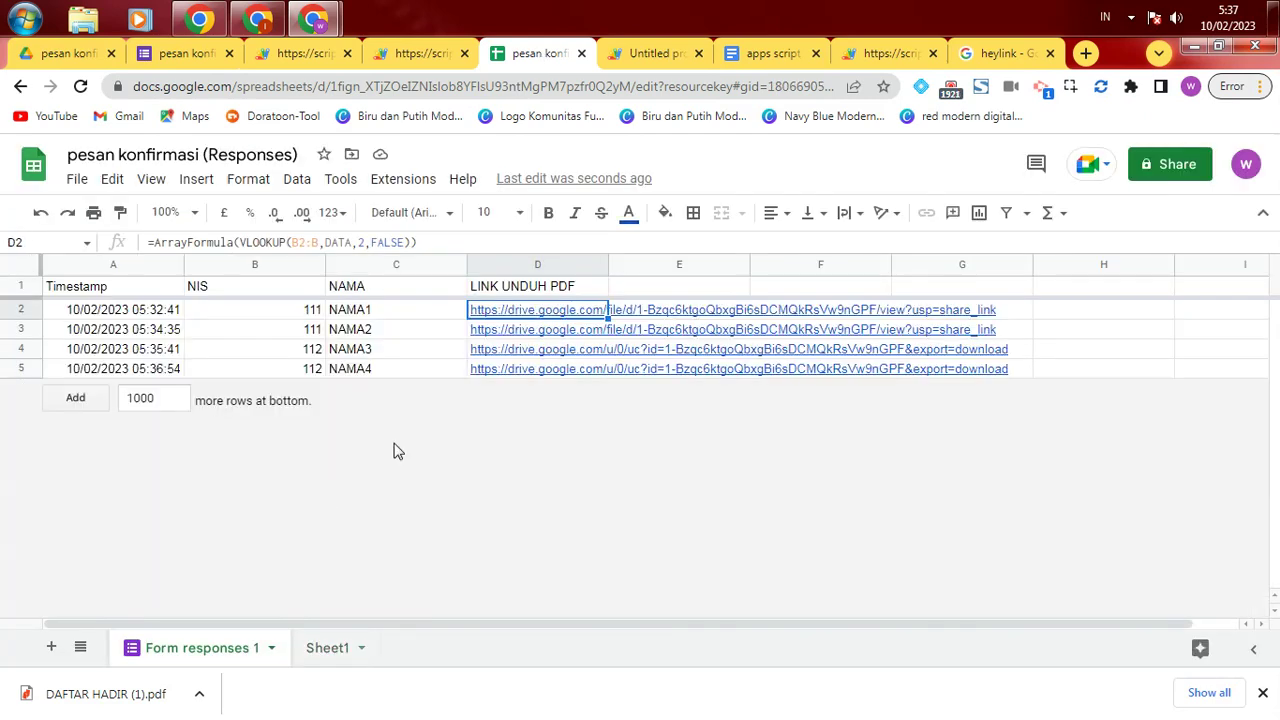
{"action": "left_click", "coordinate": [386, 372]}
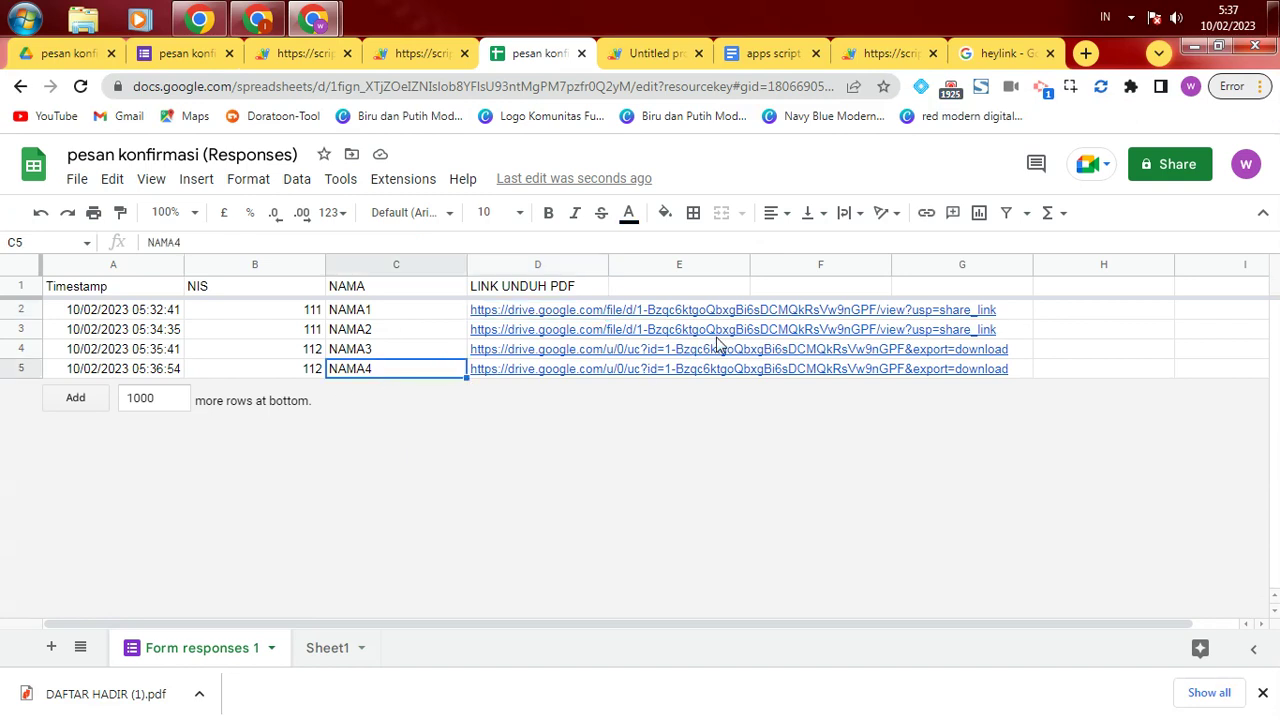
{"action": "left_click", "coordinate": [657, 56]}
{"action": "left_click", "coordinate": [757, 290]}
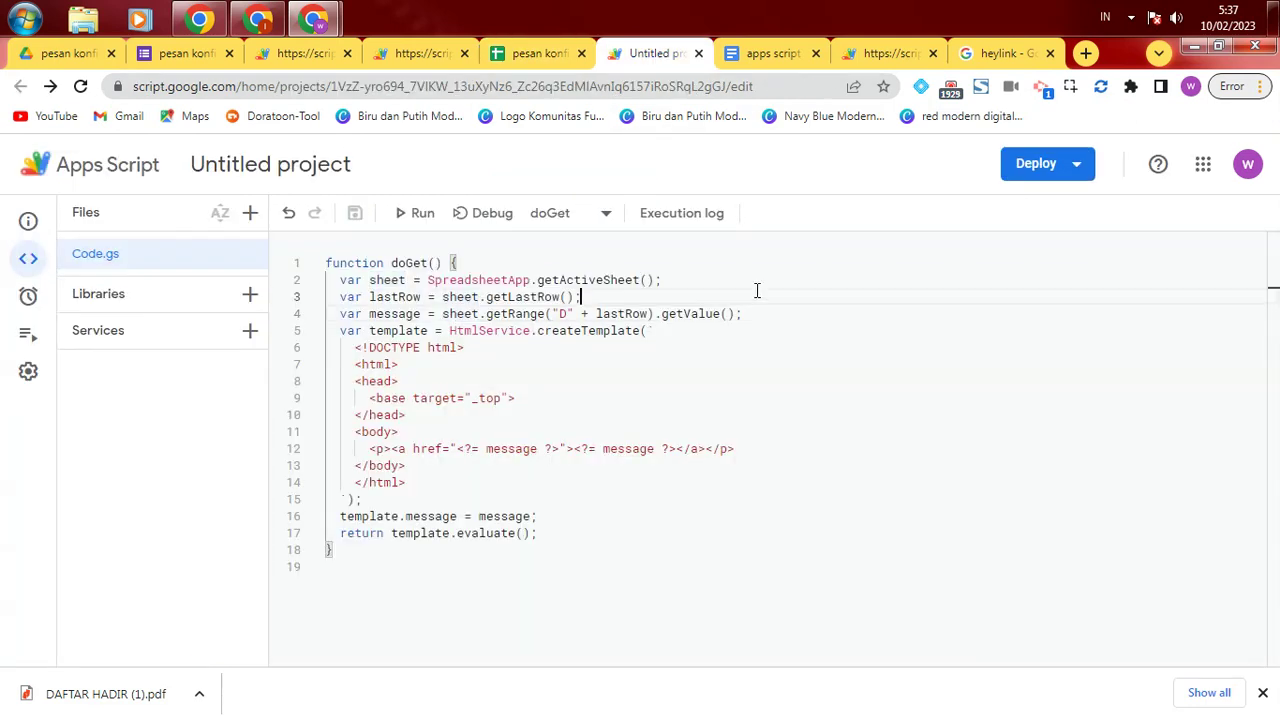